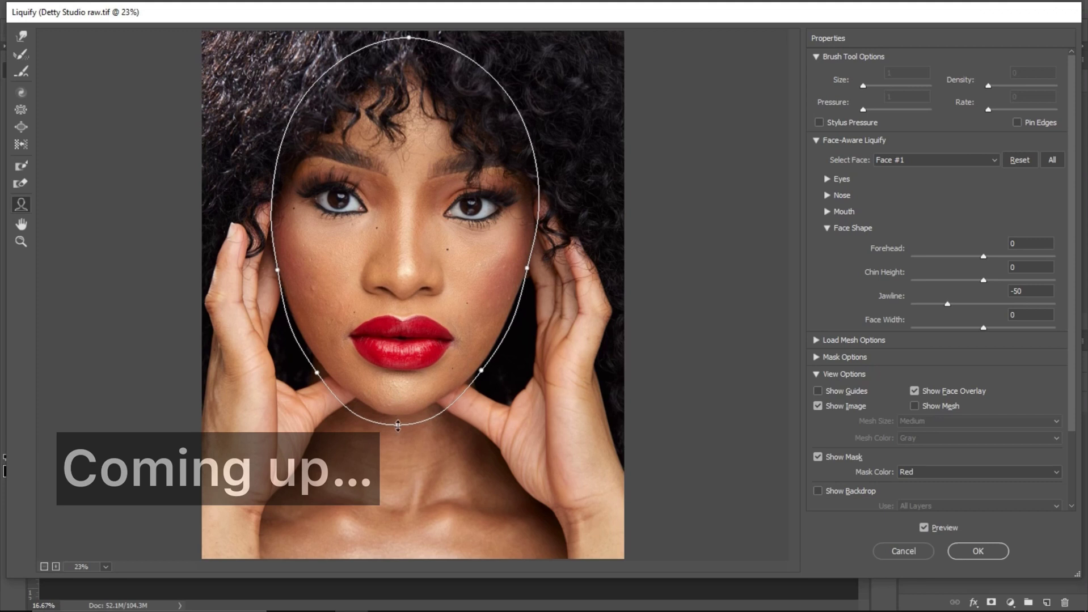
click(398, 424)
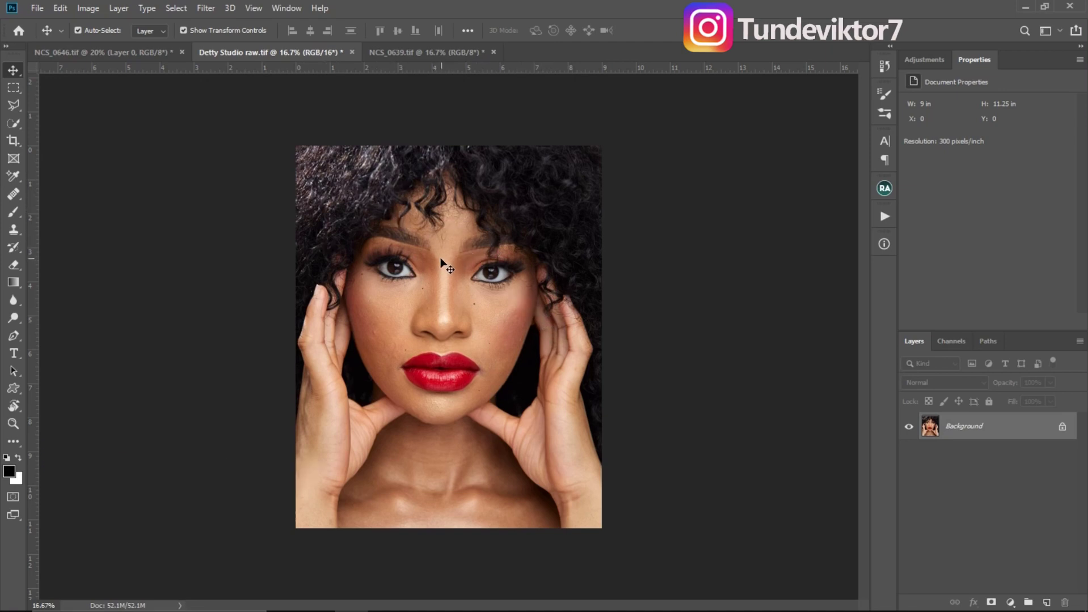
Step: Switch to the NCS_0639.tif document and select its Layer 0
click(150, 54)
click(424, 52)
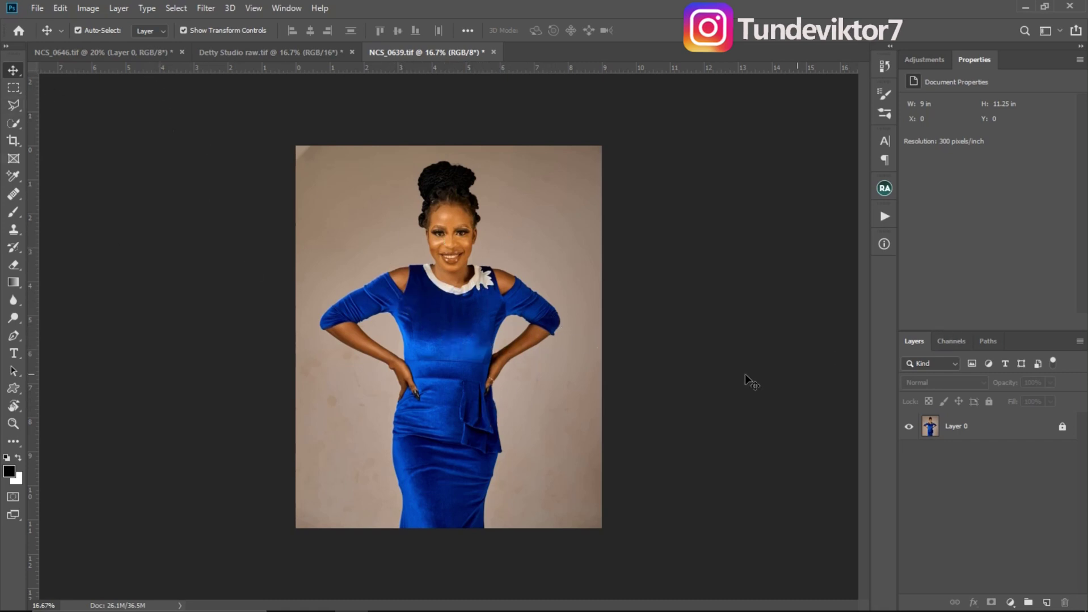
click(931, 436)
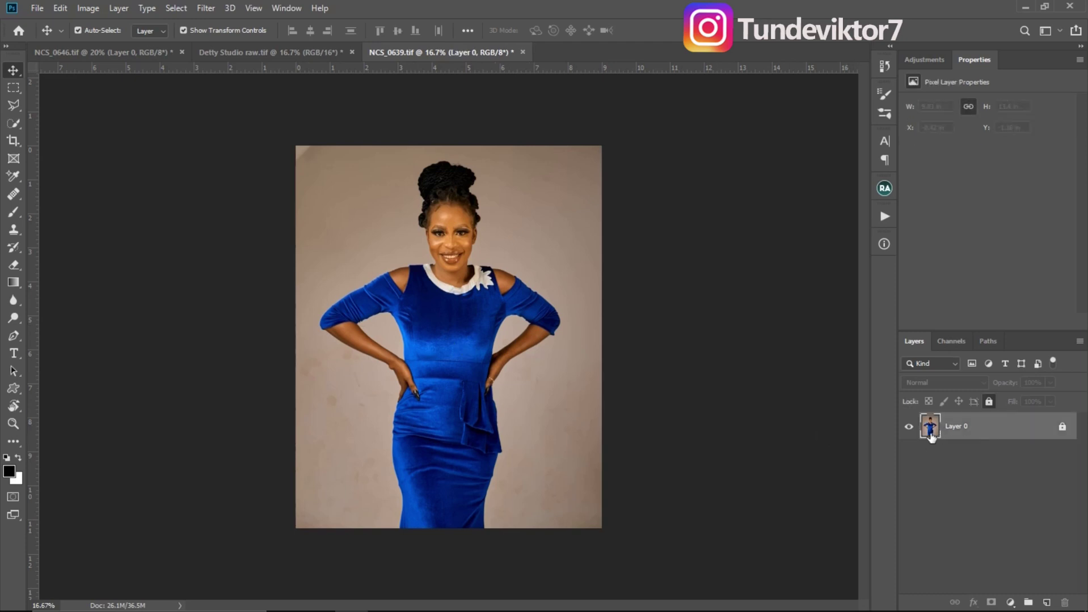
ctrl+click(942, 434)
ctrl+click(941, 434)
ctrl+click(956, 431)
Step: Add two default Hue/Saturation adjustment layers above Layer 0
click(924, 60)
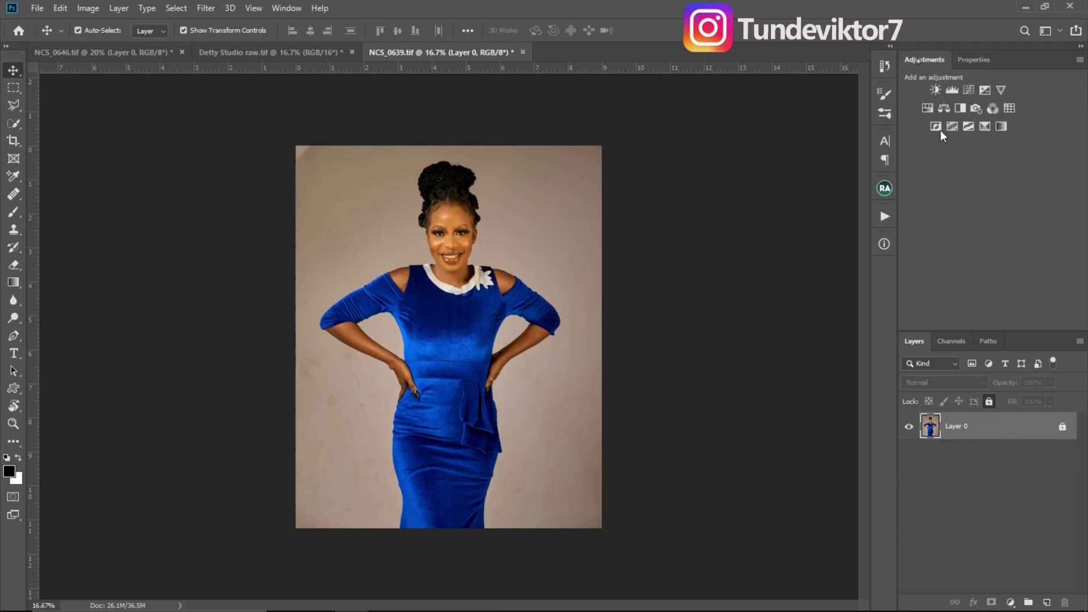
click(929, 108)
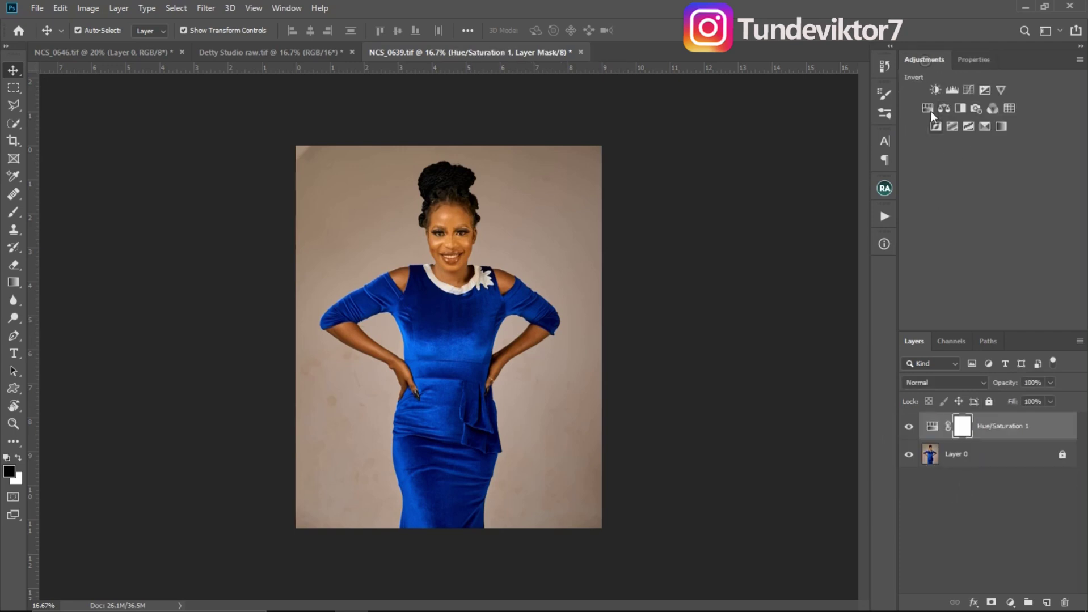
key(ctrl+j)
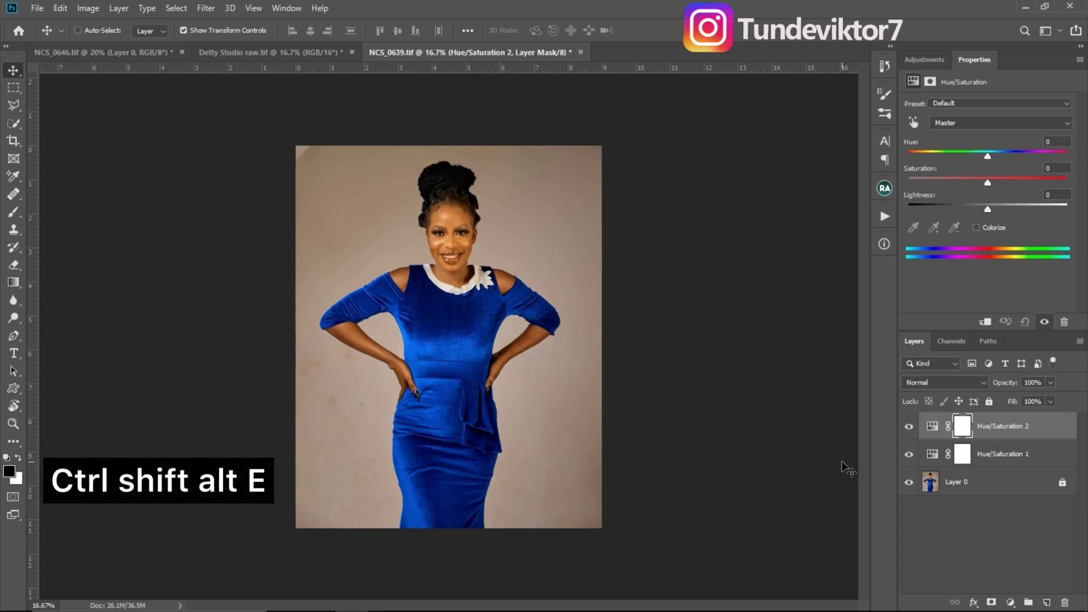
Step: Stamp all visible layers into a new merged layer at the top of the layer stack
key(ctrl+shift+alt+e)
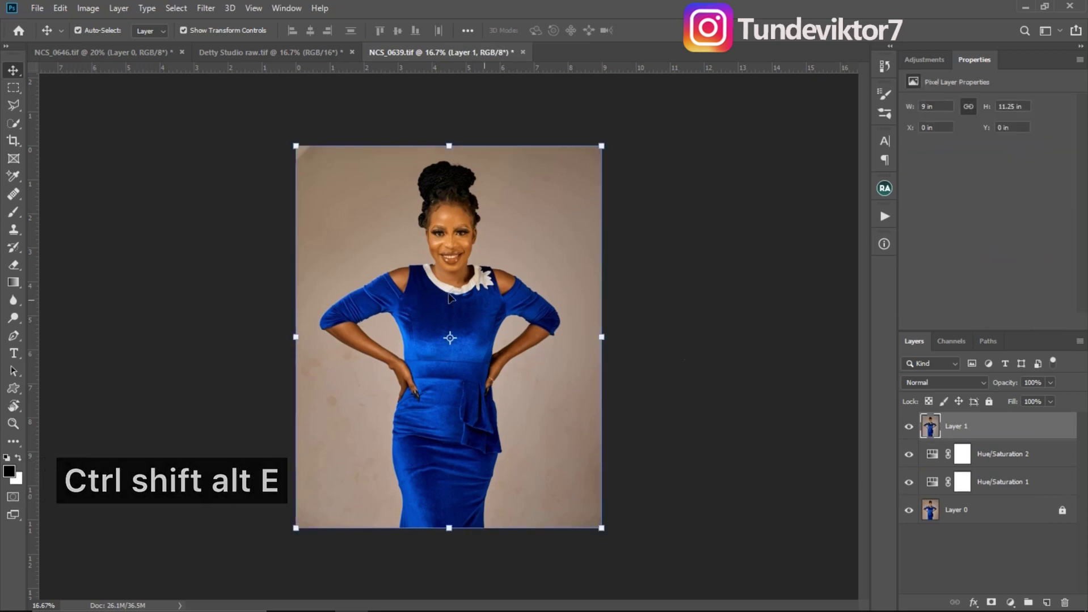
ctrl+click(930, 426)
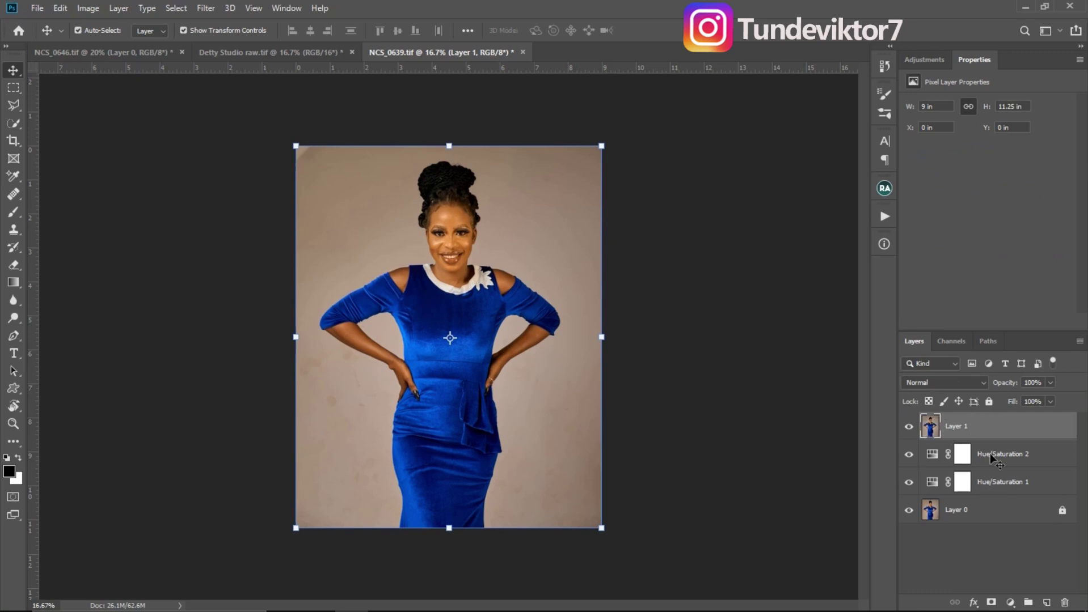
drag(965, 471, 992, 417)
ctrl+click(939, 425)
ctrl+click(933, 430)
ctrl+click(935, 431)
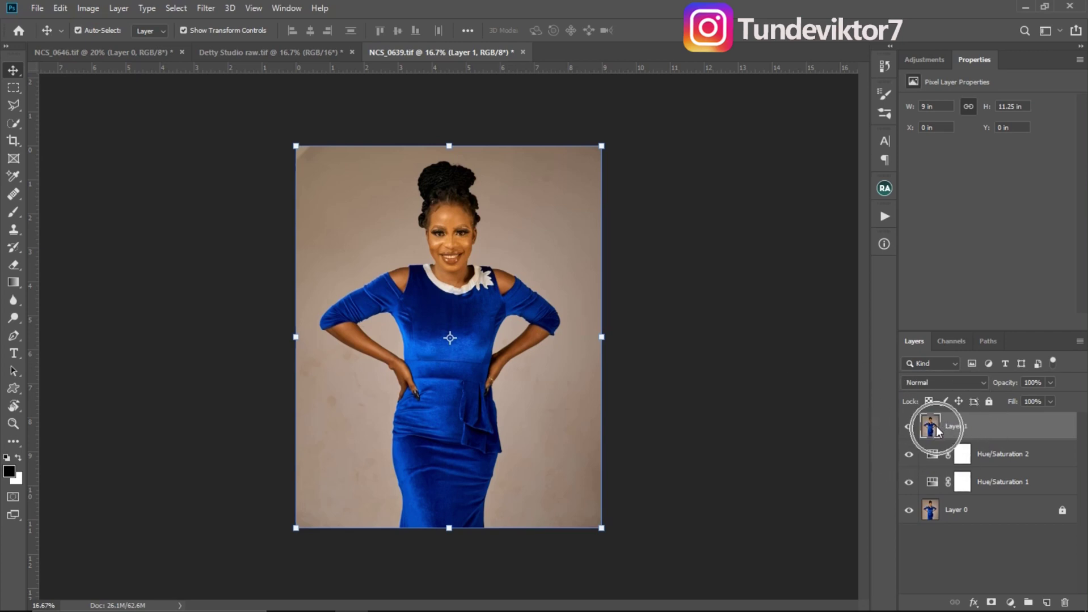
click(771, 376)
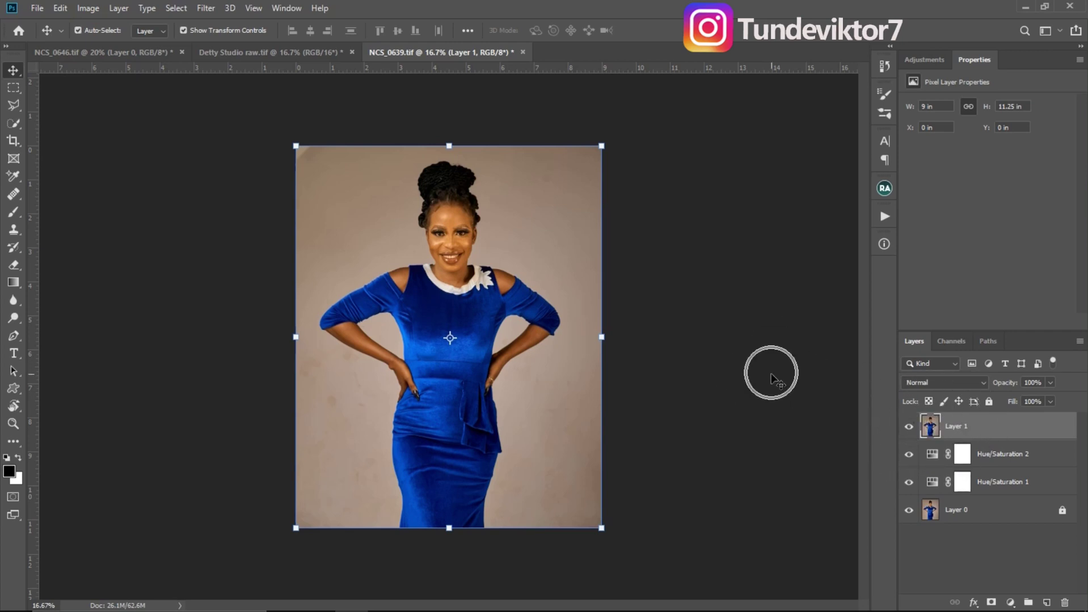
Step: Convert the merged Layer 1 for Smart Filters
click(205, 8)
click(249, 46)
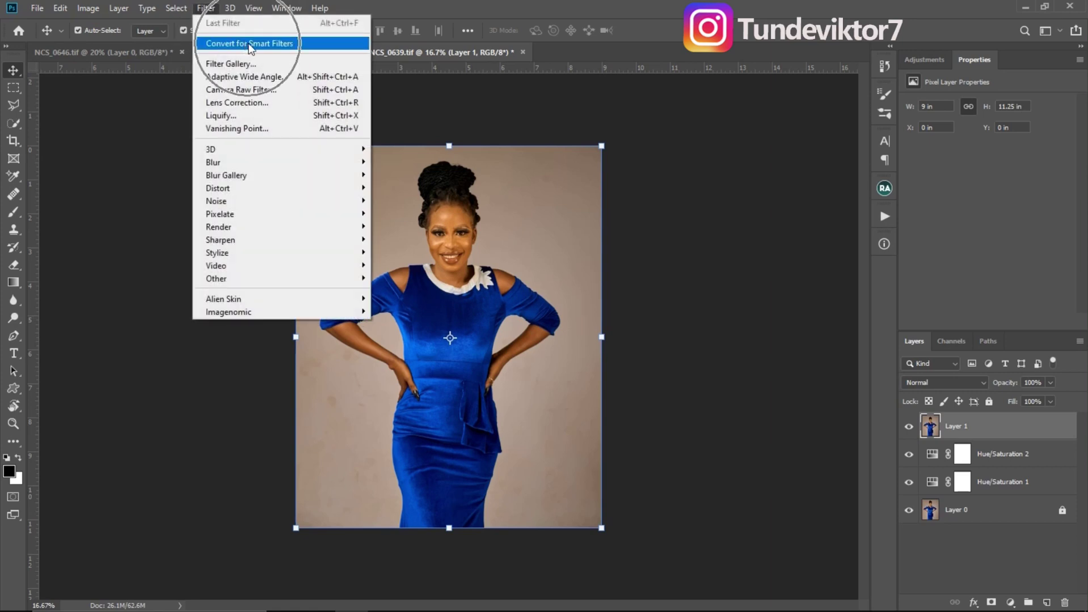
click(260, 46)
key(Return)
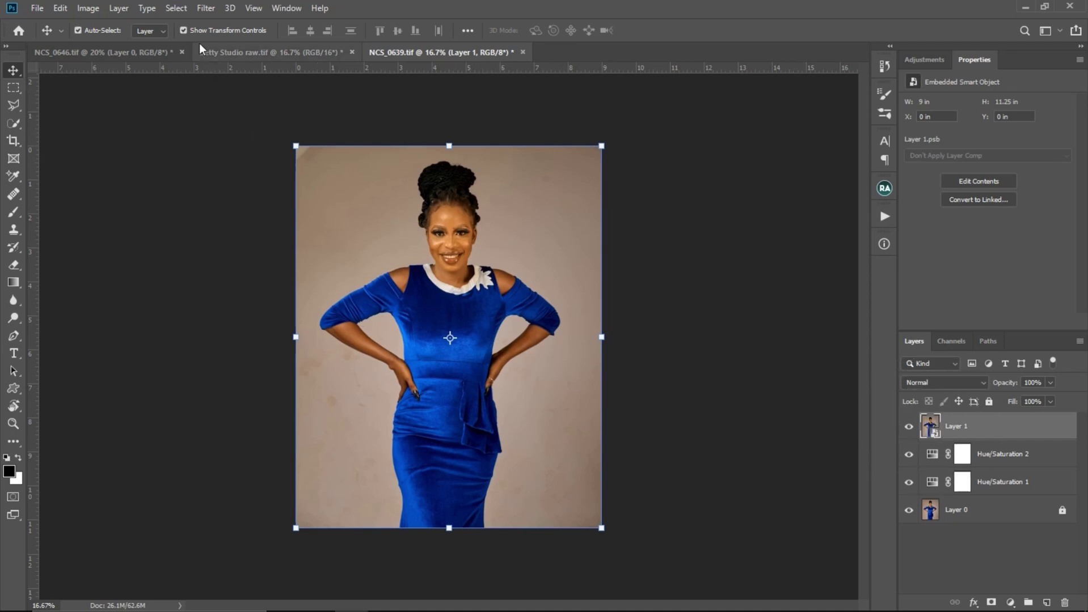
Step: Apply a Liquify filter to Layer 1, pushing the shoulder beside the collar flower up and outward with brush size 600 and pressure 32
click(206, 8)
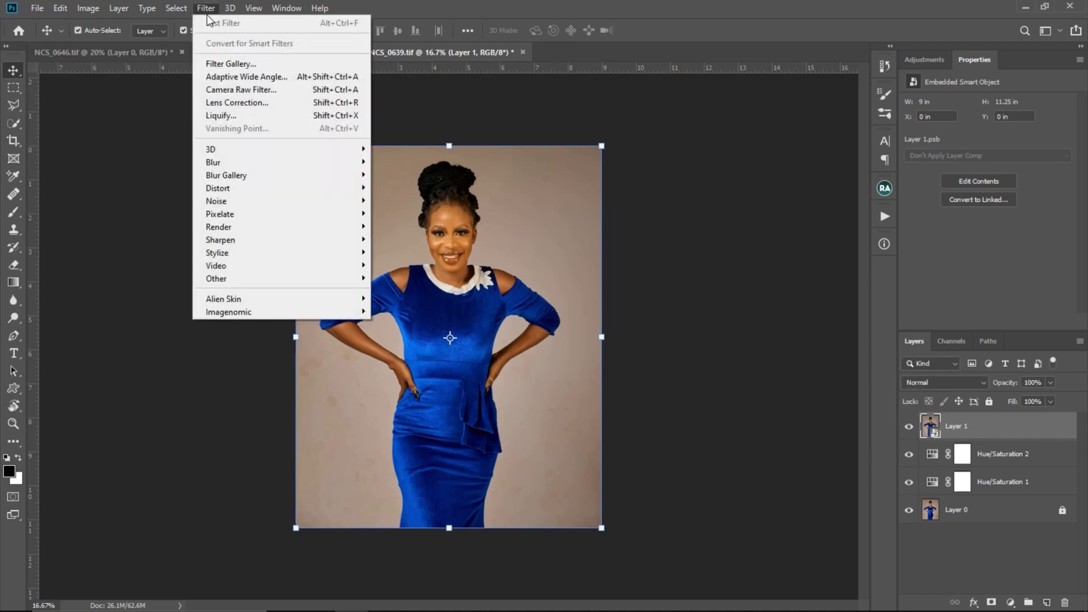
click(245, 114)
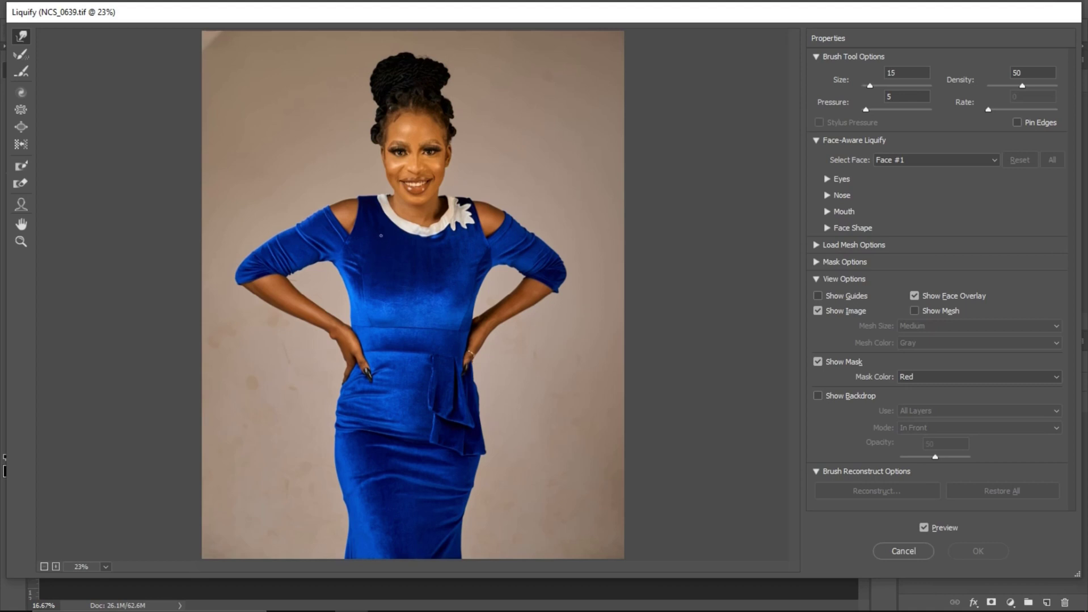
key(bracketright)
key(bracketright)
key(bracketright)
key(bracketright)
key(bracketright)
key(bracketright)
key(bracketright)
key(bracketright)
drag(488, 199, 549, 146)
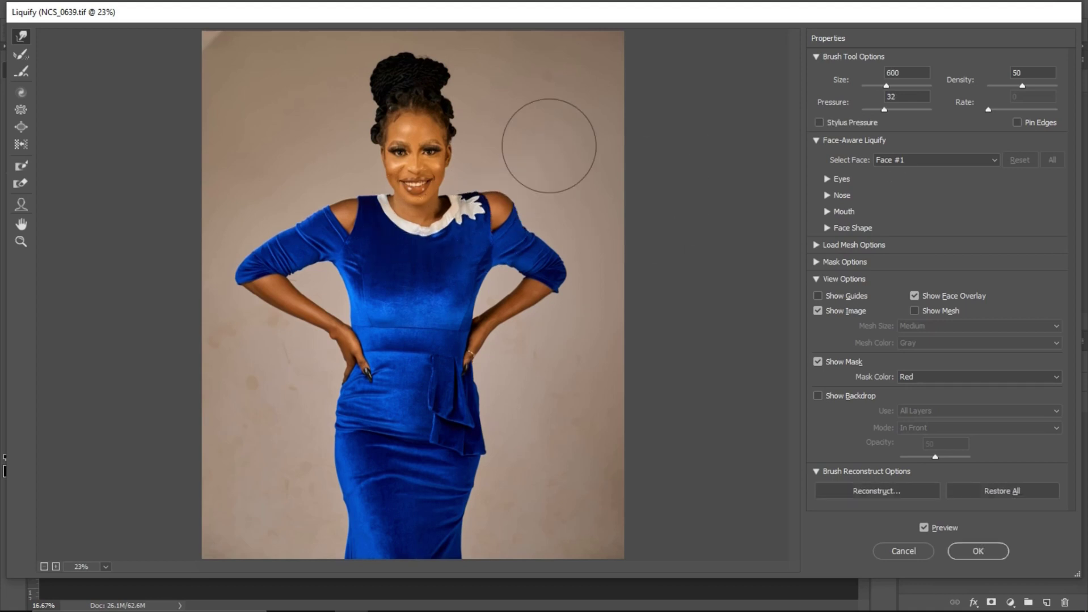
click(978, 548)
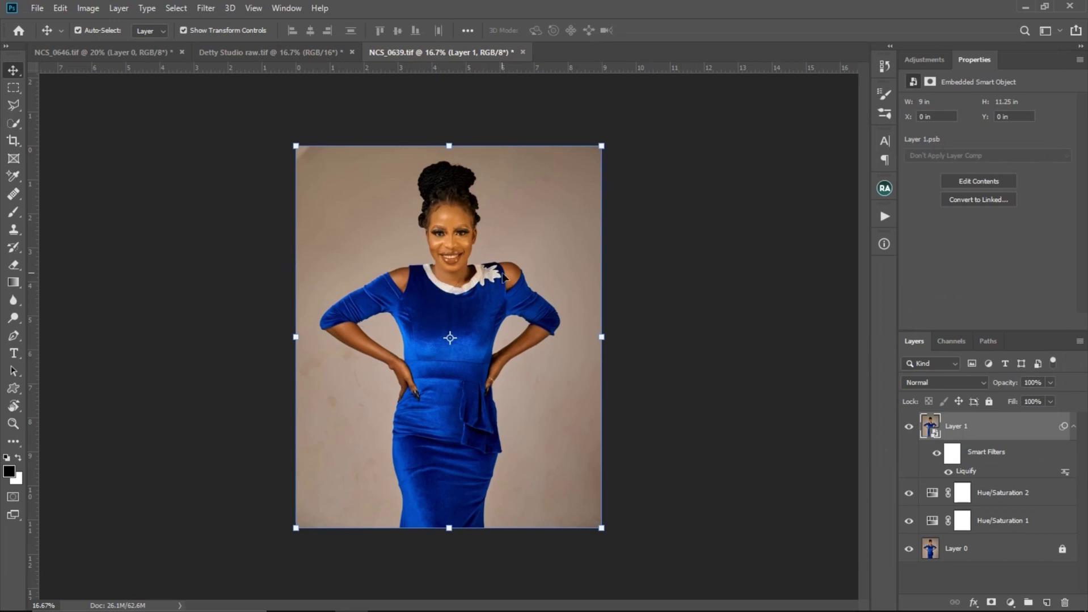
Step: Reopen the Liquify smart filter on Layer 1, restore all brushed distortions and apply the change
key(z)
drag(513, 275, 546, 271)
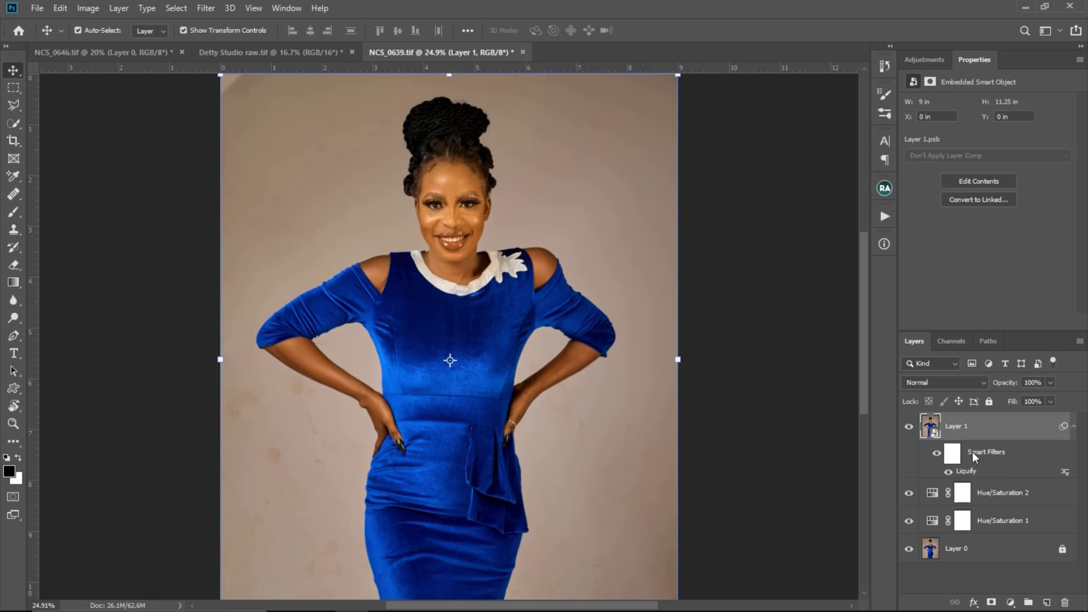
key(ctrl)
double_click(967, 471)
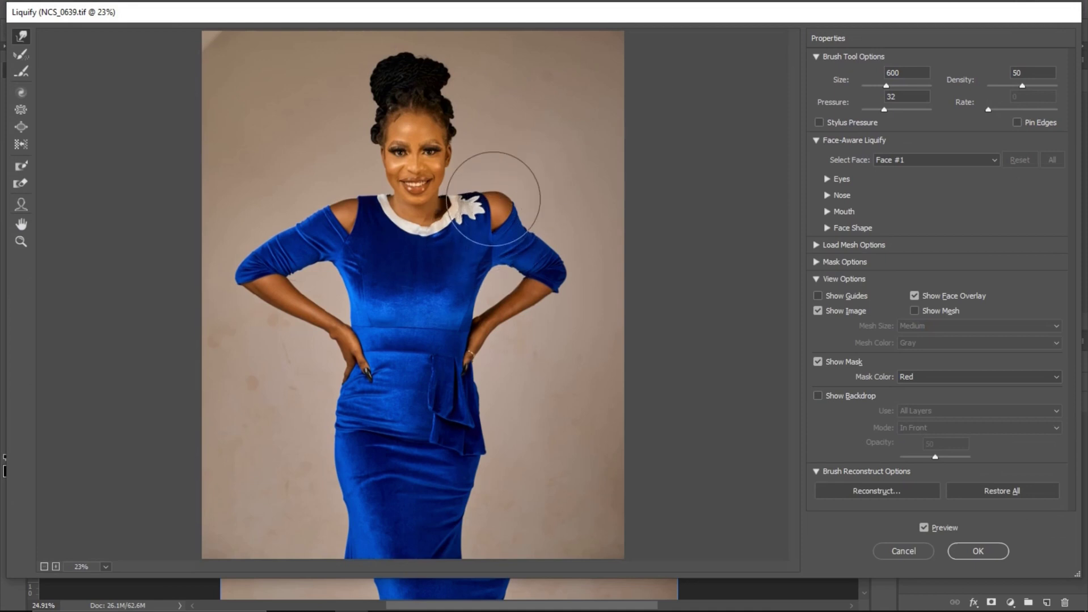
key(ctrl)
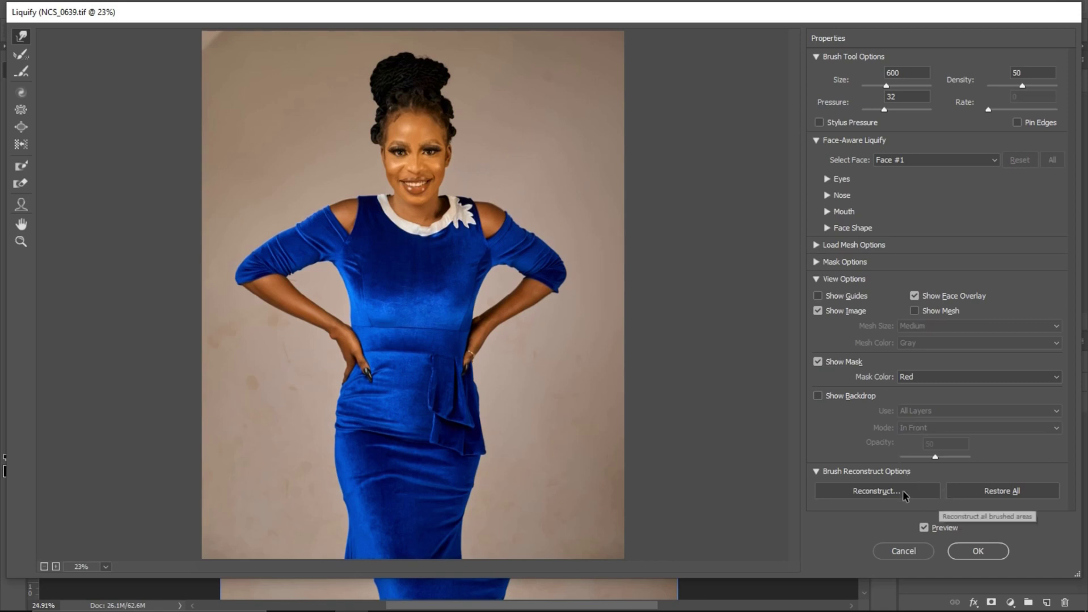
click(994, 492)
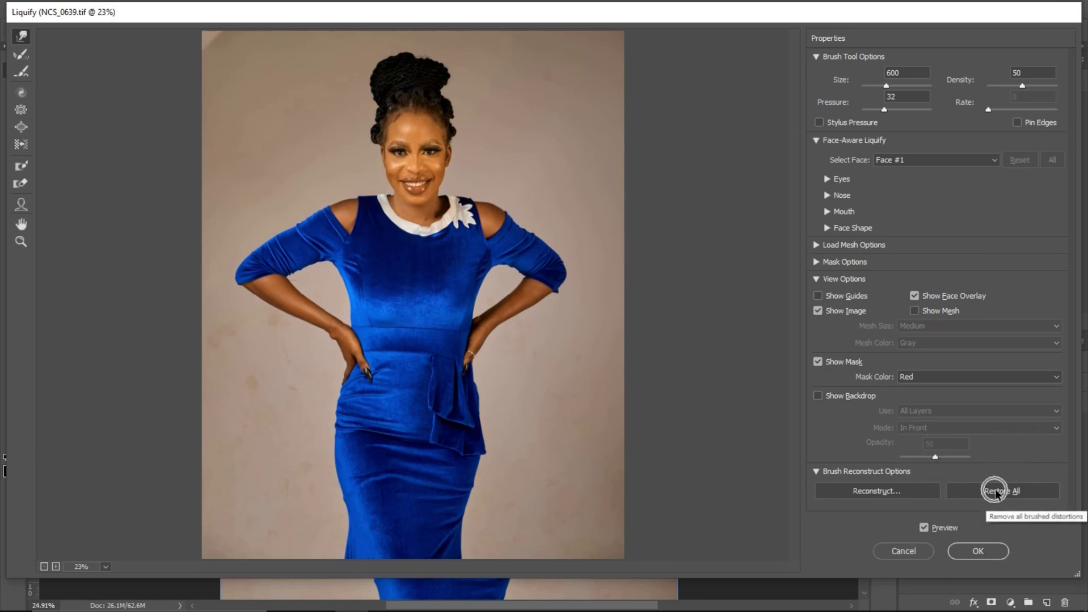
click(995, 550)
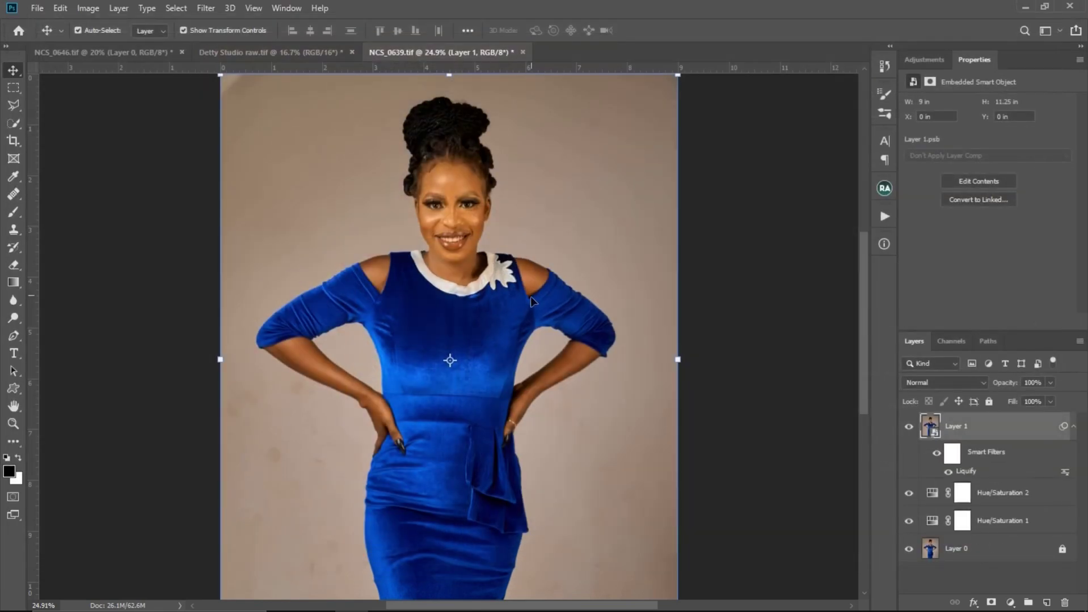
Step: Reopen the Liquify smart filter and push the flower-side shoulder, arm and hip outward with brush size 800 and pressure 66
click(532, 277)
ctrl+click(930, 427)
double_click(967, 472)
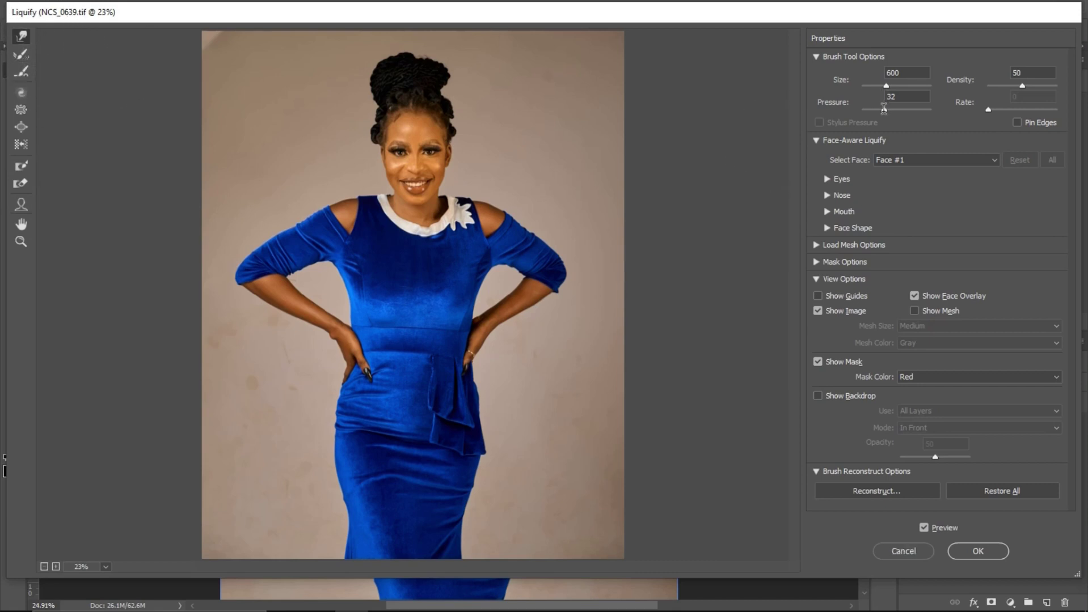
drag(868, 109, 906, 123)
key(bracketright)
key(bracketright)
key(bracketright)
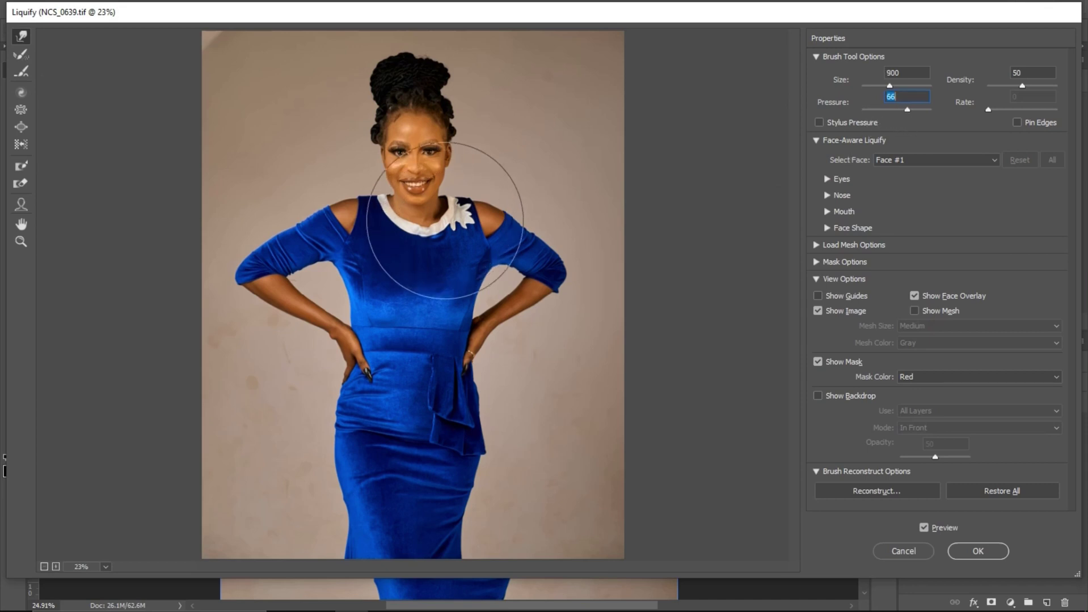
key(bracketleft)
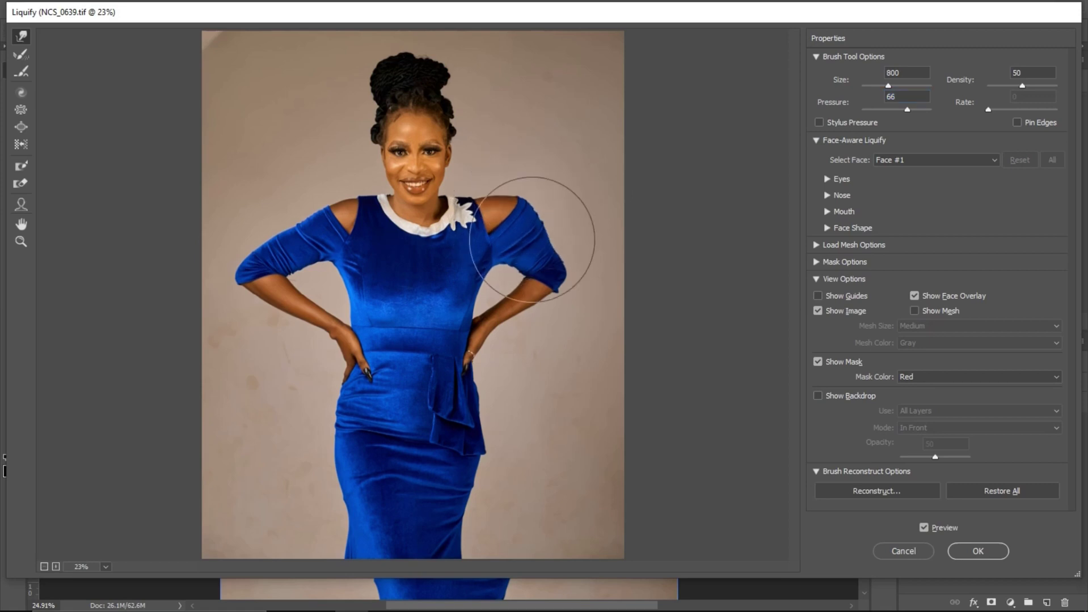
mouse_move(532, 239)
mouse_down()
mouse_move(522, 287)
mouse_move(559, 286)
mouse_up()
mouse_move(461, 348)
mouse_down()
mouse_move(526, 363)
mouse_move(489, 405)
mouse_move(521, 413)
mouse_up()
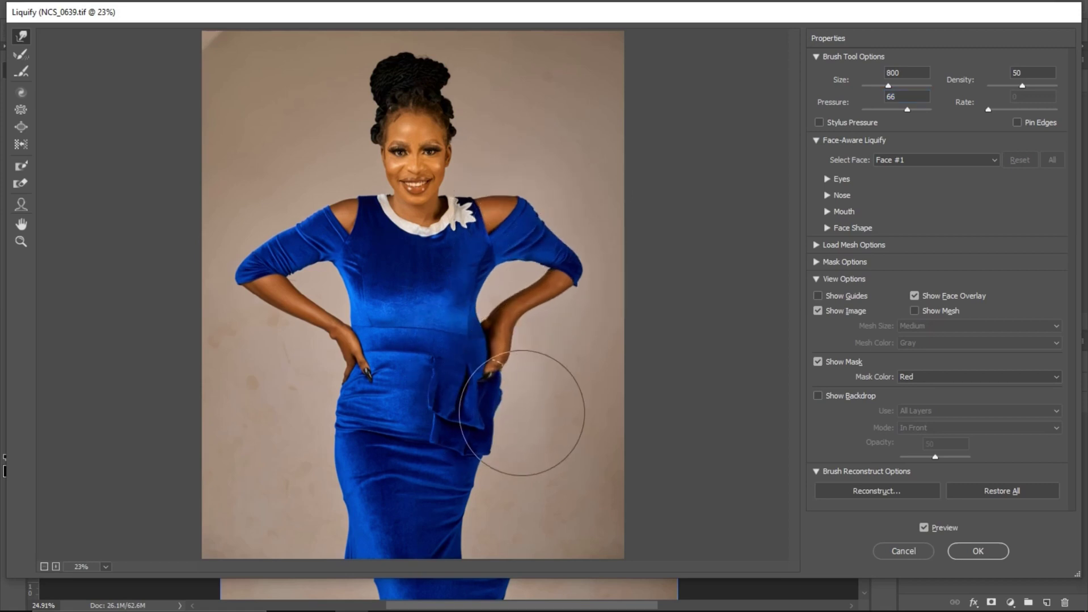
drag(512, 304, 489, 318)
Step: Set the brush pressure to 5 and gently nudge the shoulder opposite the collar flower upward
click(898, 114)
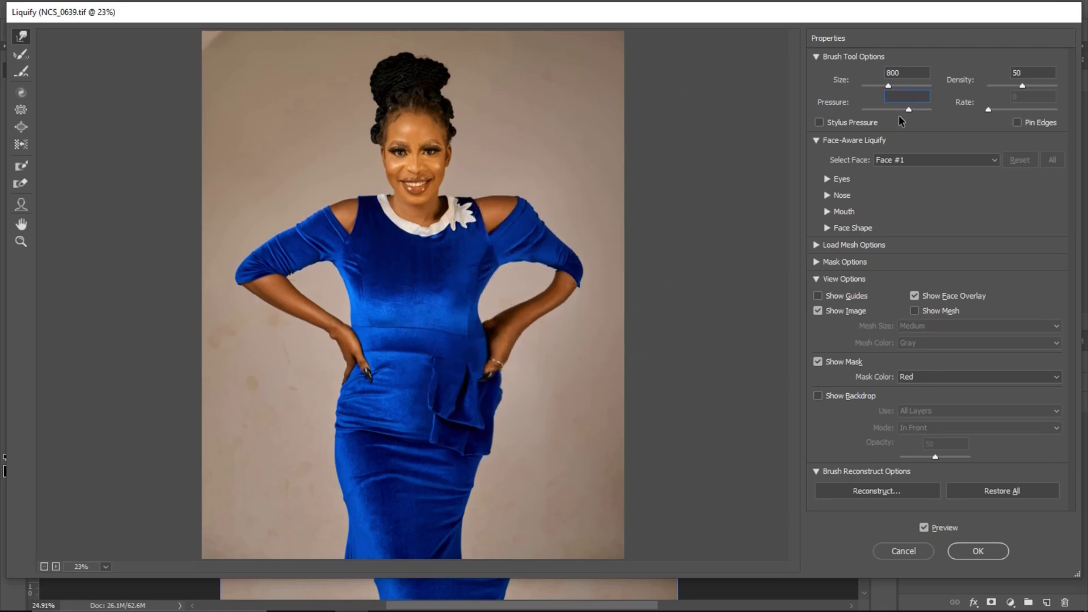
drag(876, 115, 871, 115)
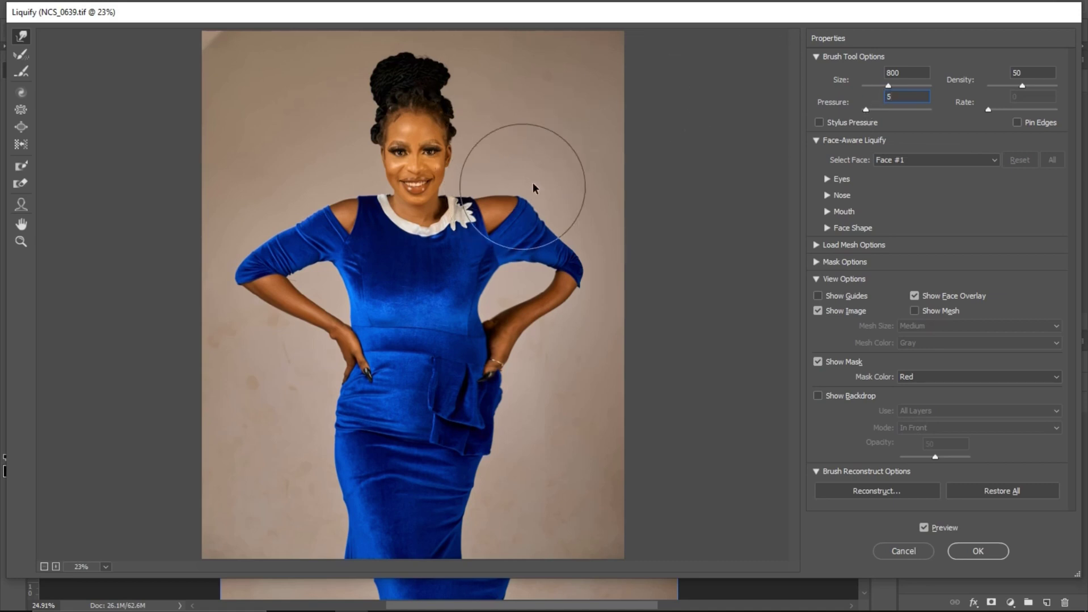
mouse_move(301, 264)
mouse_down()
mouse_move(279, 192)
mouse_move(309, 230)
mouse_move(327, 220)
mouse_move(304, 178)
mouse_move(355, 226)
mouse_move(322, 184)
mouse_move(336, 221)
mouse_move(258, 241)
mouse_move(290, 237)
mouse_move(325, 201)
mouse_move(298, 212)
mouse_move(306, 230)
mouse_move(277, 213)
mouse_move(300, 246)
mouse_move(286, 221)
mouse_move(297, 239)
mouse_move(254, 222)
mouse_move(280, 241)
mouse_move(284, 216)
mouse_move(297, 224)
mouse_move(336, 204)
mouse_up()
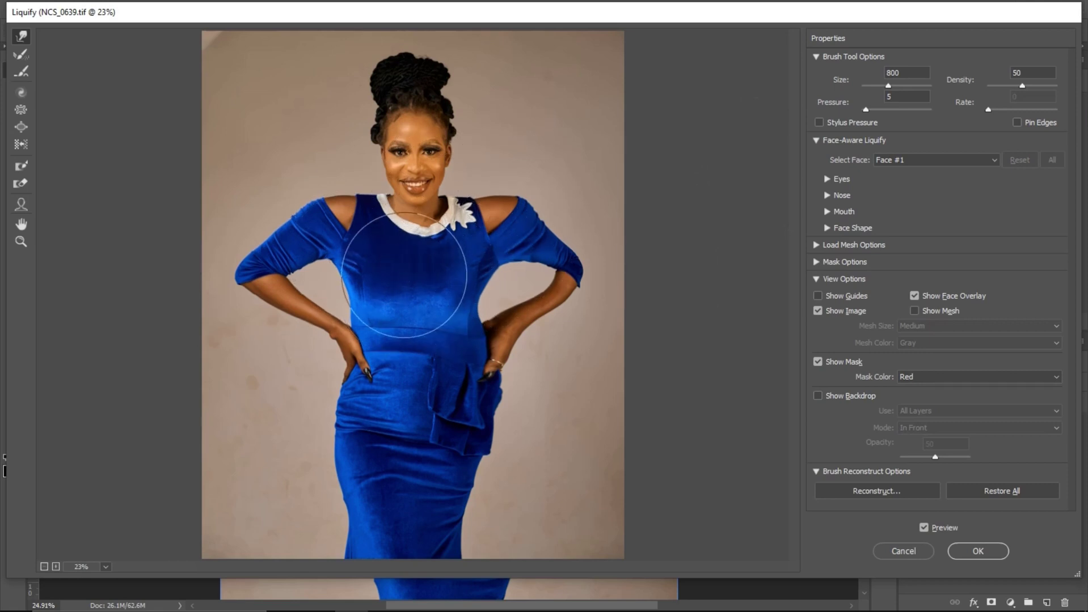
Step: Remove all brushed distortions from the figure in Liquify
key(ctrl+z)
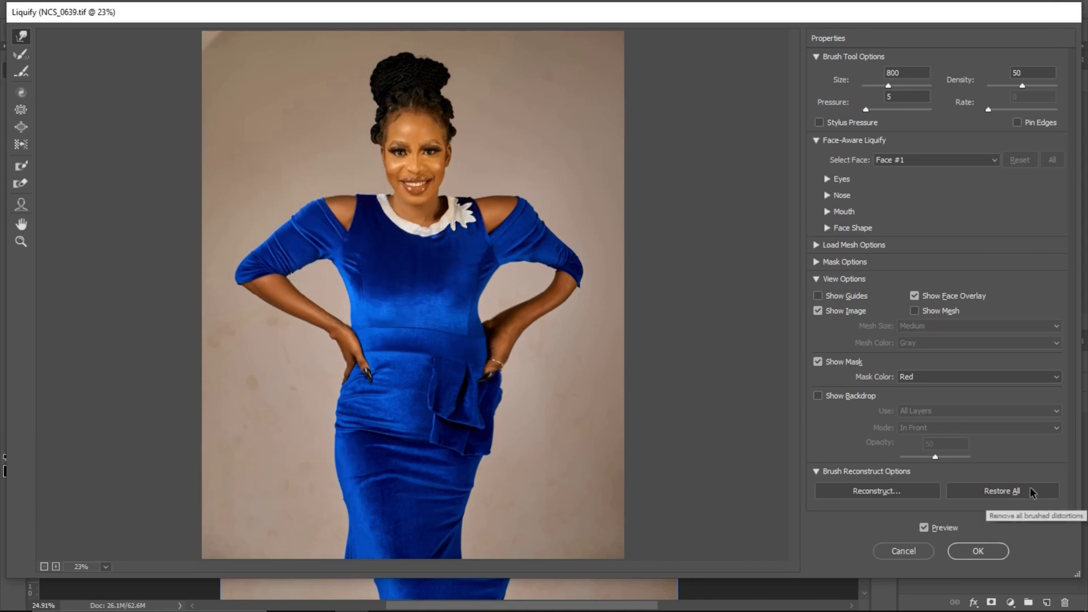
click(1001, 494)
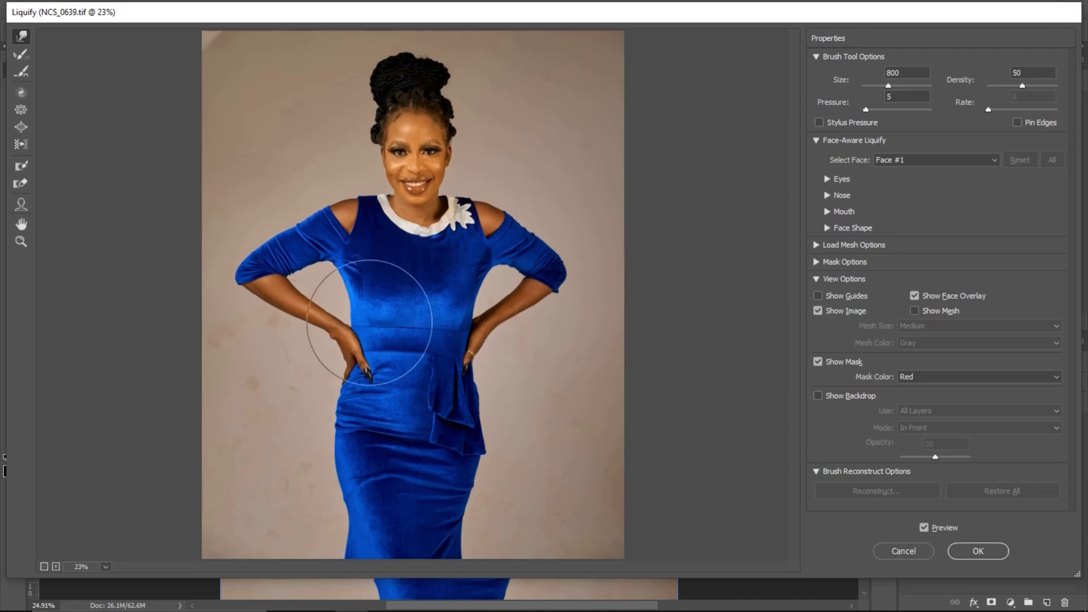
Step: Activate the Forward Warp tool and set its brush size to 609
click(23, 37)
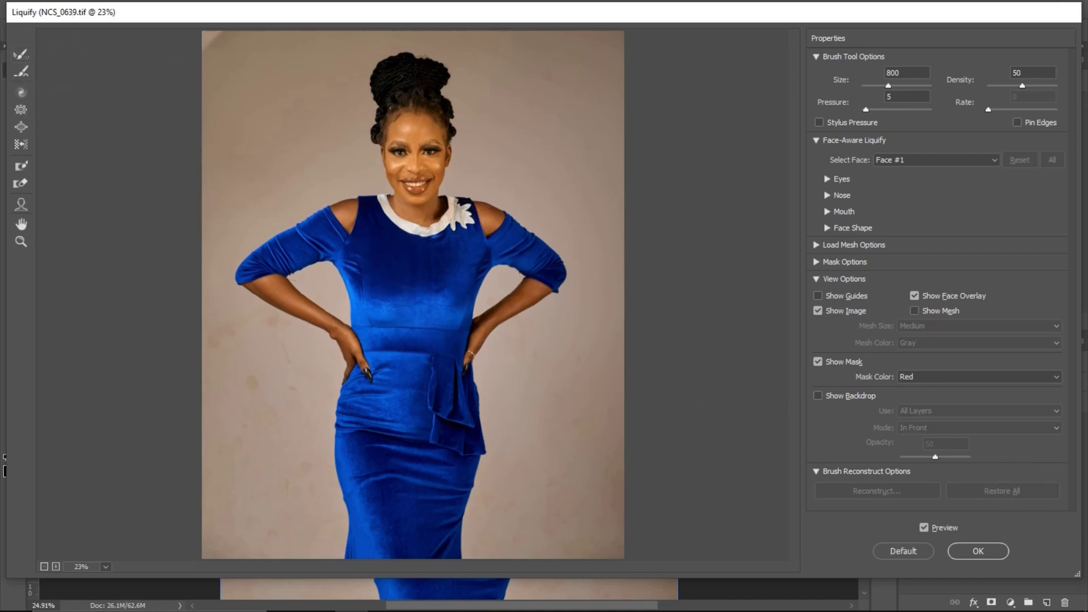
key(alt)
key(alt)
drag(889, 94, 884, 93)
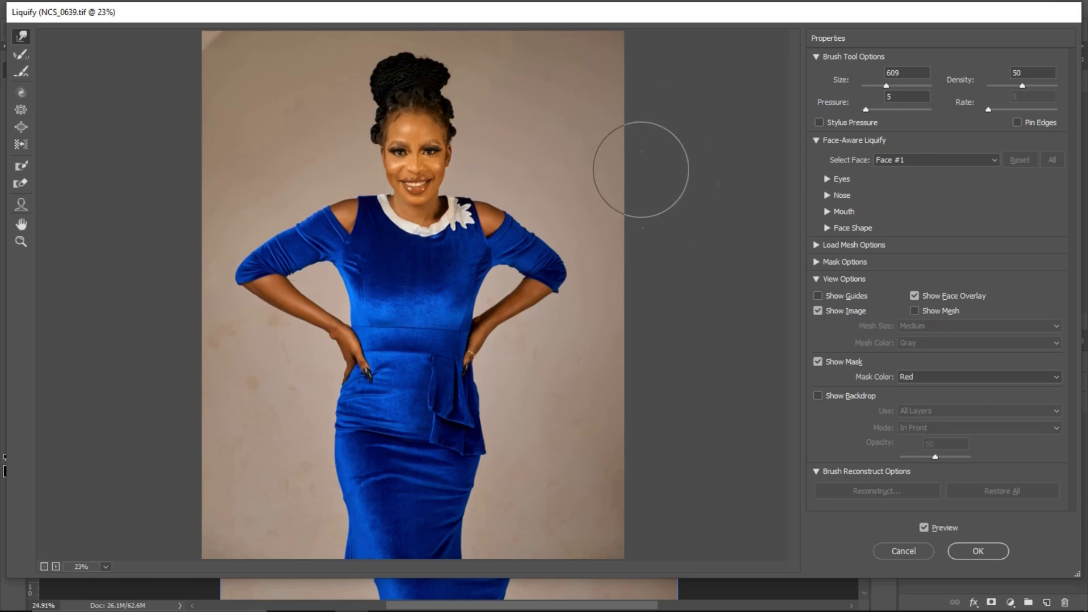
Step: Try larger and smaller Forward Warp brush sizes and settle on a size of 300
key(bracketleft)
key(bracketleft)
key(bracketleft)
key(bracketright)
key(bracketright)
key(bracketright)
key(bracketright)
key(bracketright)
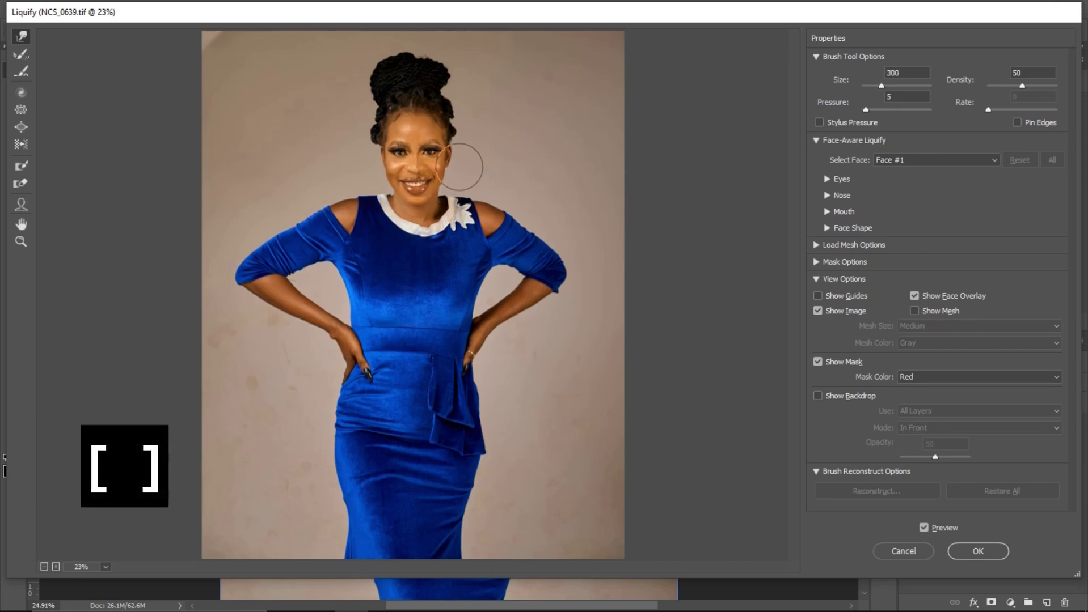
key(bracketleft)
key(bracketleft)
key(bracketleft)
key(bracketleft)
key(bracketleft)
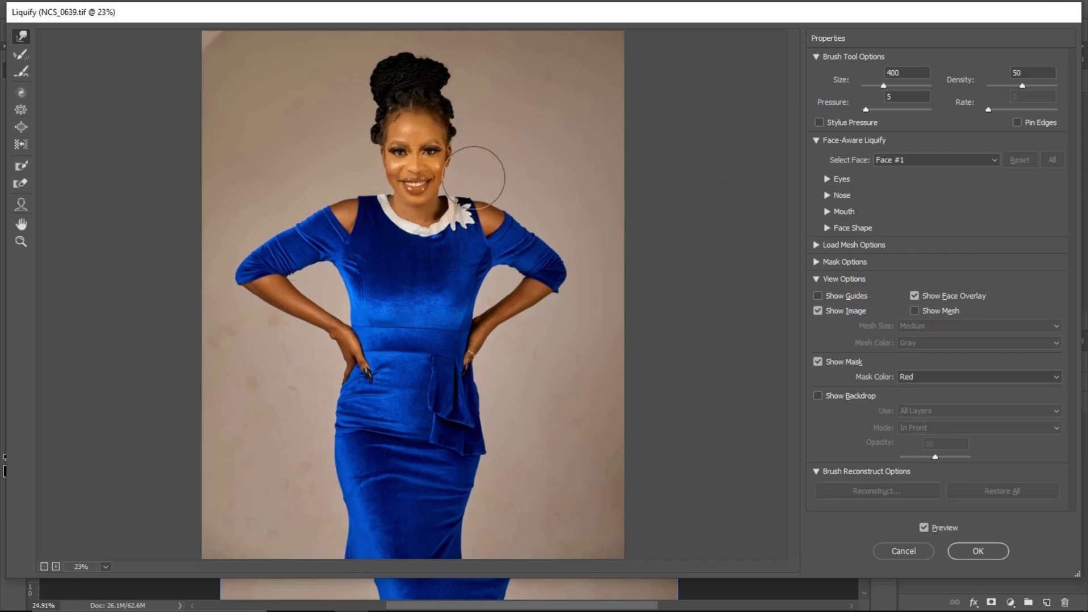
key(bracketright)
drag(876, 84, 898, 86)
drag(897, 86, 868, 87)
key(bracketright)
key(bracketright)
key(bracketright)
key(bracketright)
key(bracketright)
key(bracketright)
key(bracketright)
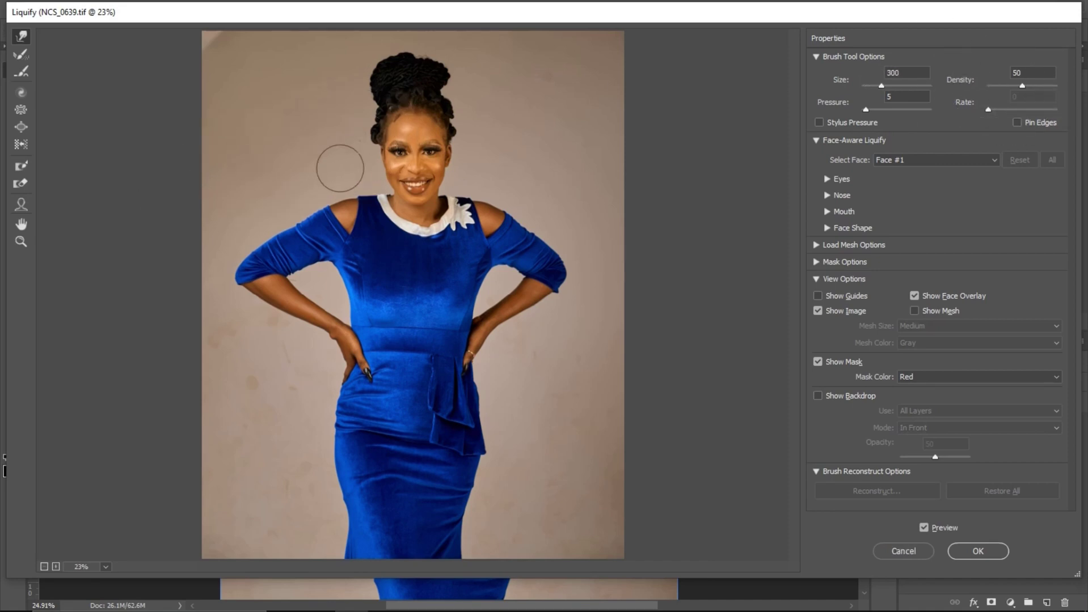
Step: Inspect the portrait's face and upper body at up to 50% magnification, then return to a 25% view
key(z)
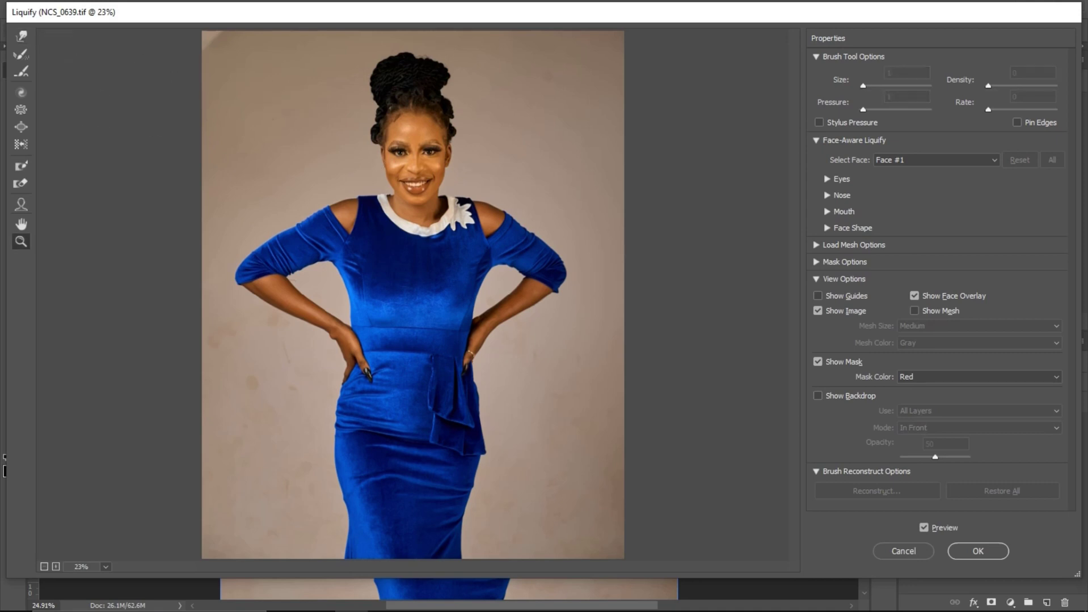
click(401, 158)
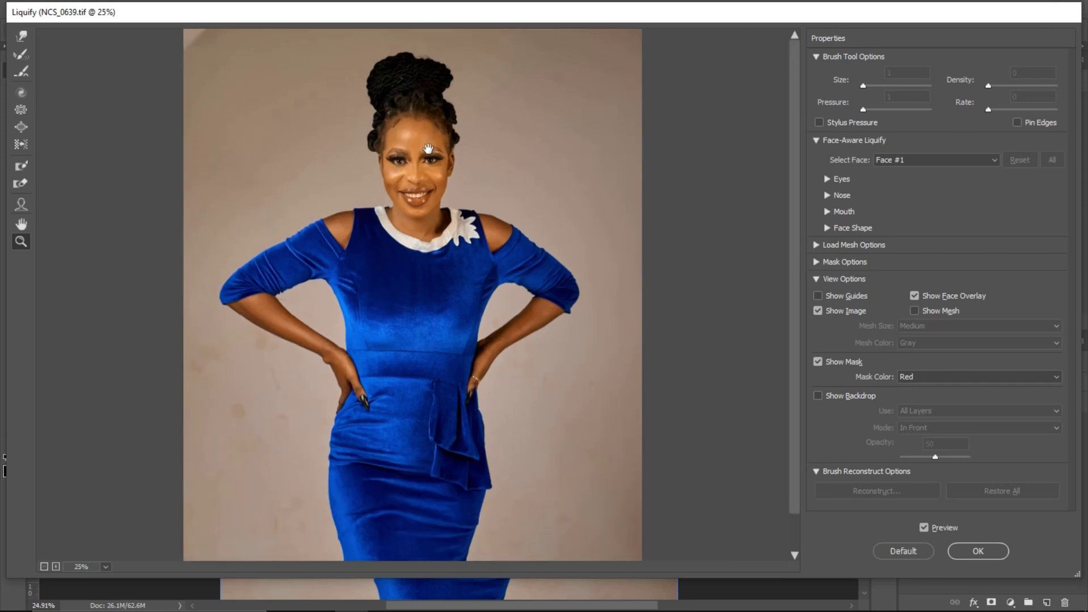
key(ctrl+plus)
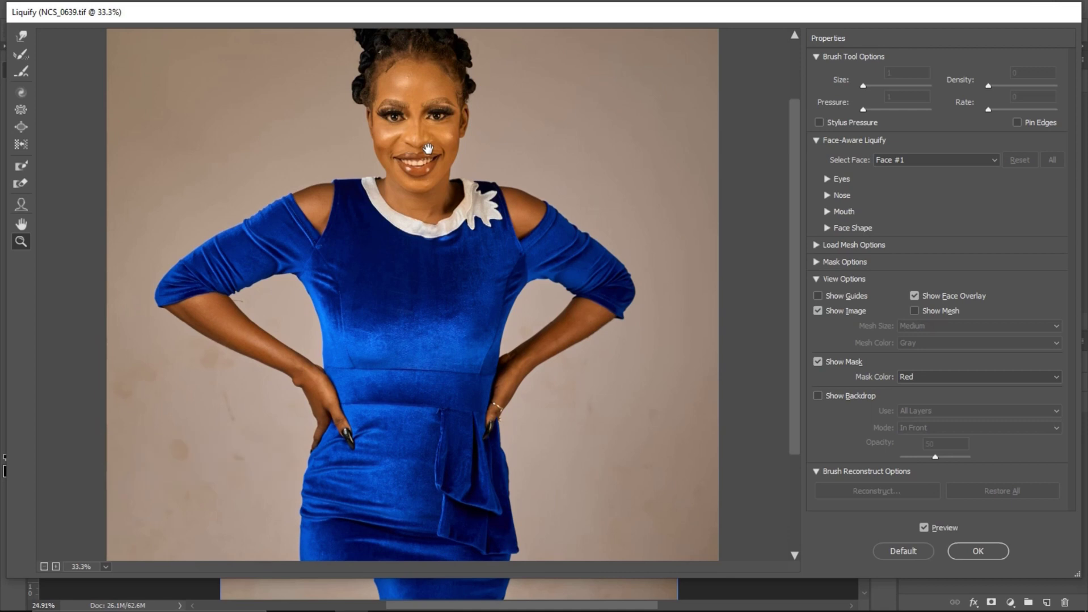
key(ctrl+plus)
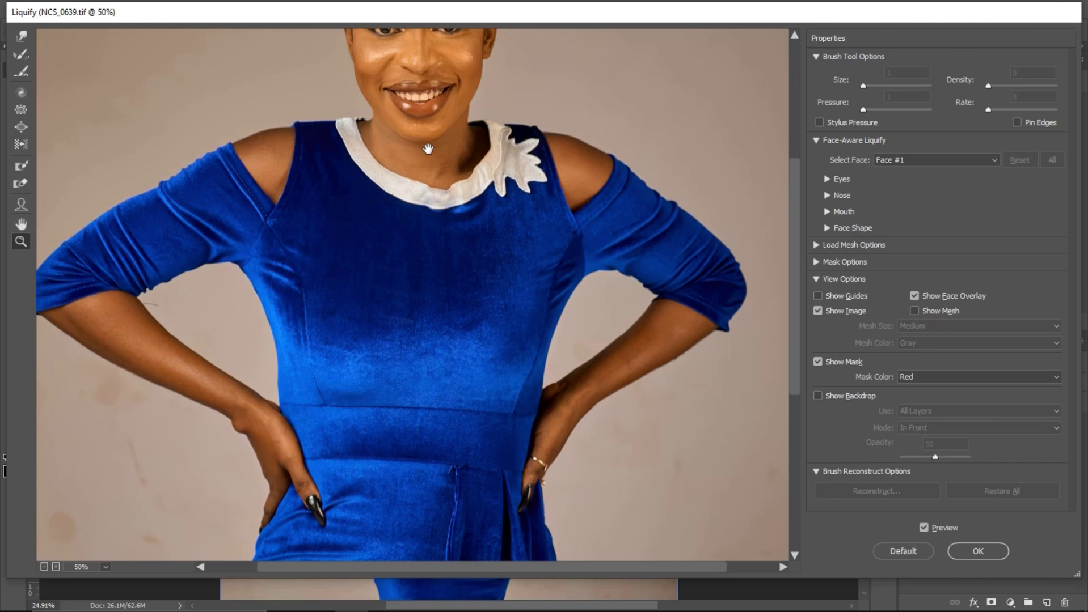
key(ctrl+minus)
key(ctrl+minus)
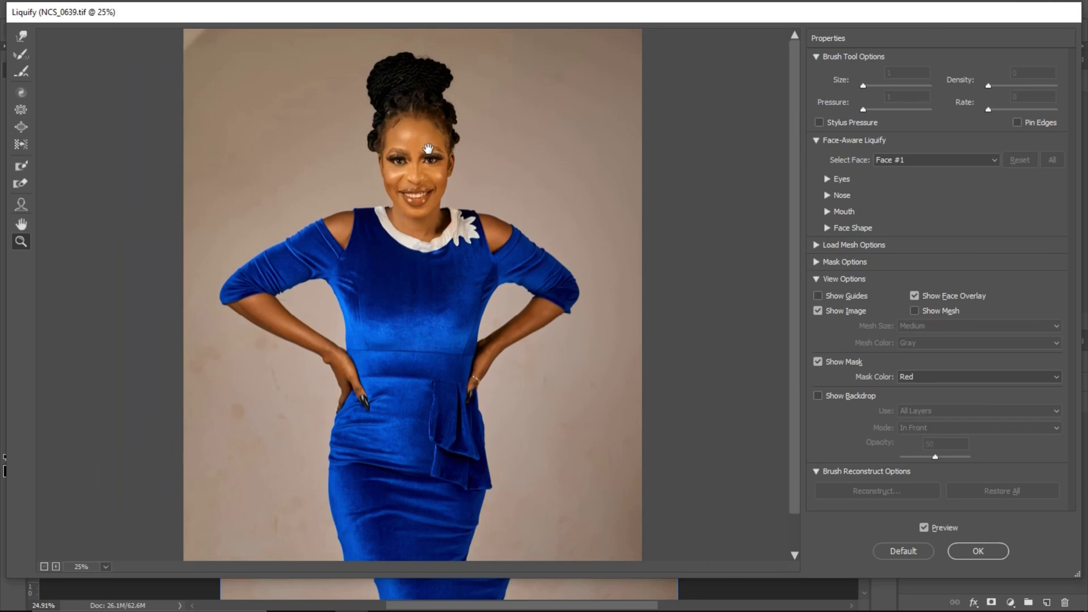
key(ctrl)
key(ctrl+z)
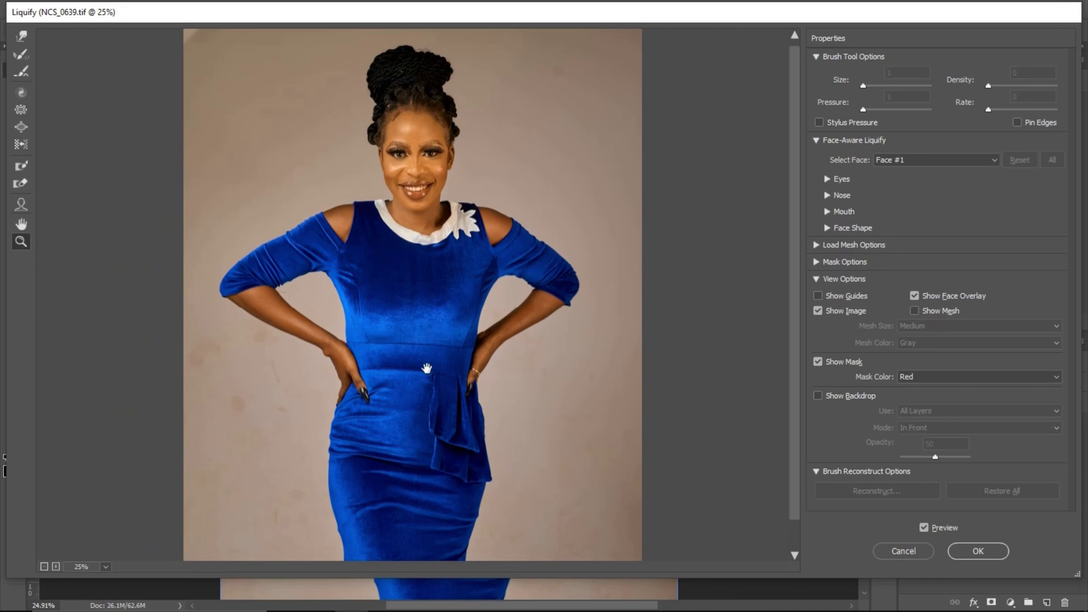
Step: Push both hips slightly outward with the Forward Warp tool at brush size 500 and pressure 5
click(21, 37)
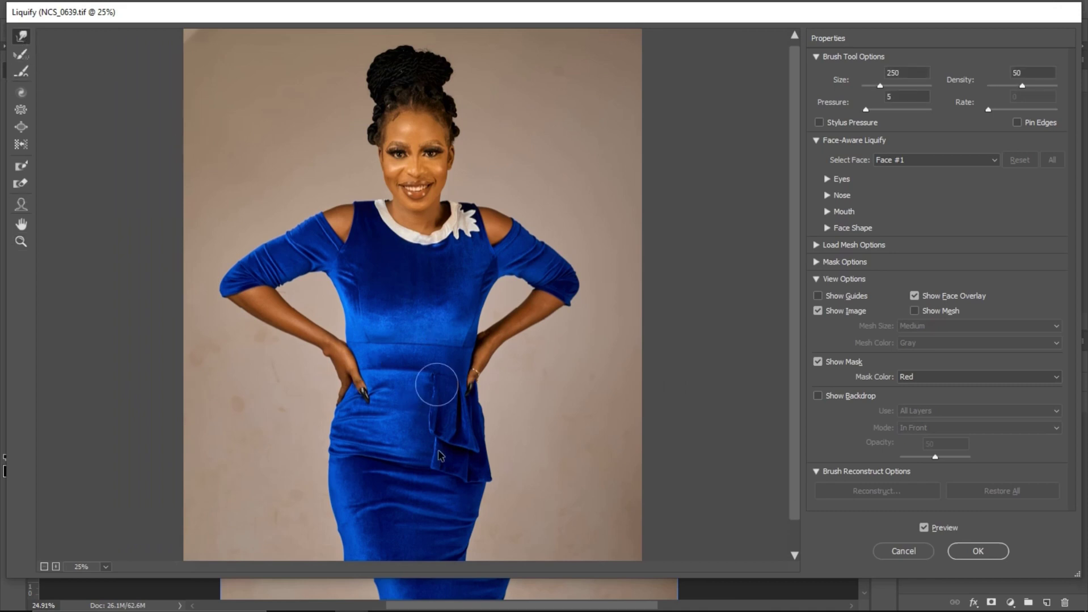
key(bracketright)
key(bracketright)
key(bracketright)
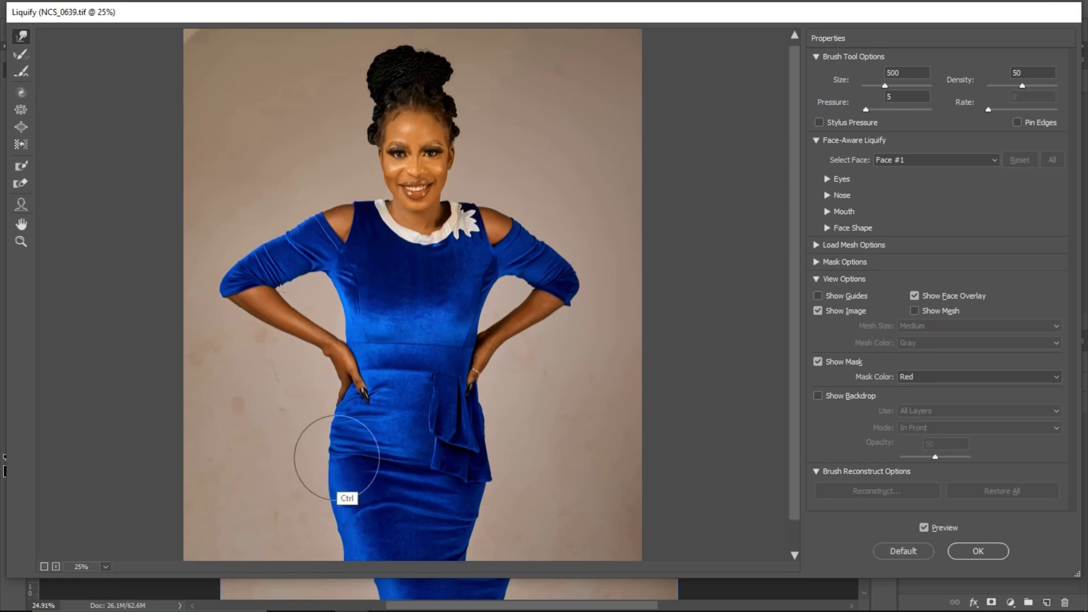
mouse_move(331, 457)
mouse_down()
mouse_move(378, 468)
mouse_move(340, 468)
mouse_move(354, 484)
mouse_move(338, 472)
mouse_move(356, 467)
mouse_move(340, 462)
mouse_move(519, 433)
mouse_move(496, 467)
mouse_move(512, 470)
mouse_move(482, 496)
mouse_move(488, 434)
mouse_up()
mouse_move(221, 450)
mouse_down()
mouse_move(310, 468)
mouse_move(300, 477)
mouse_move(320, 492)
mouse_move(371, 446)
mouse_up()
Step: Try a smaller Forward Warp brush of 200 around the hips, then enlarge it to 300
key(bracketleft)
key(bracketleft)
key(bracketleft)
key(bracketleft)
key(bracketleft)
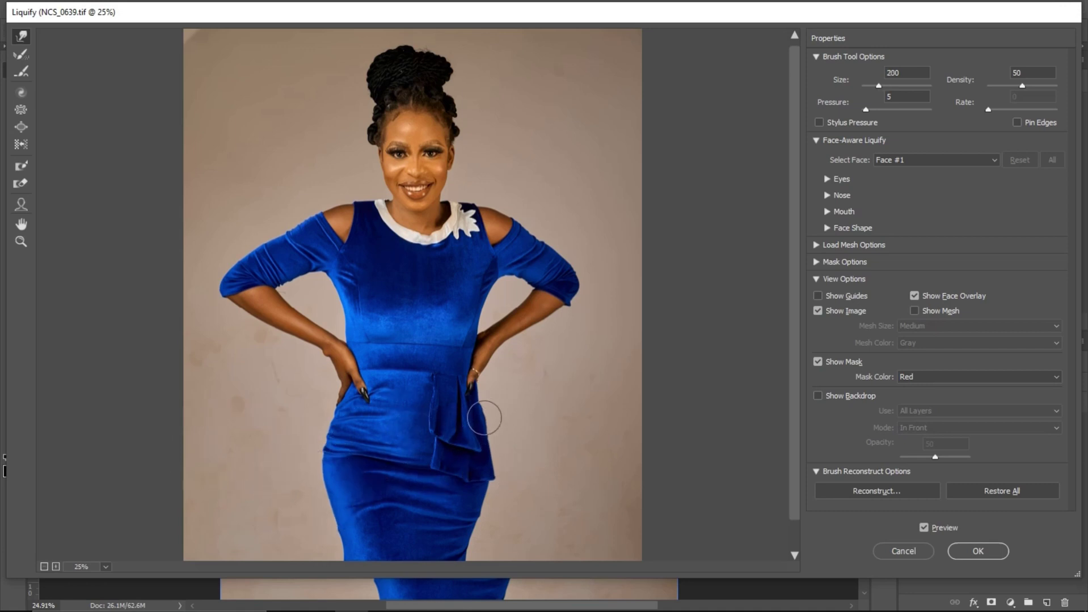
key(bracketright)
key(bracketright)
key(bracketright)
key(bracketright)
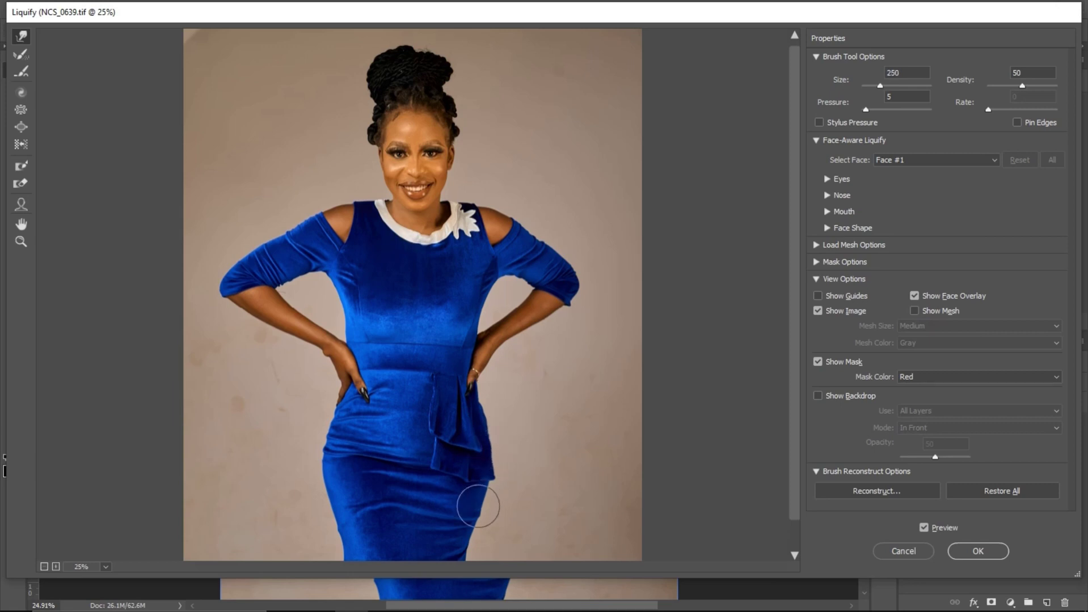
key(bracketright)
key(bracketright)
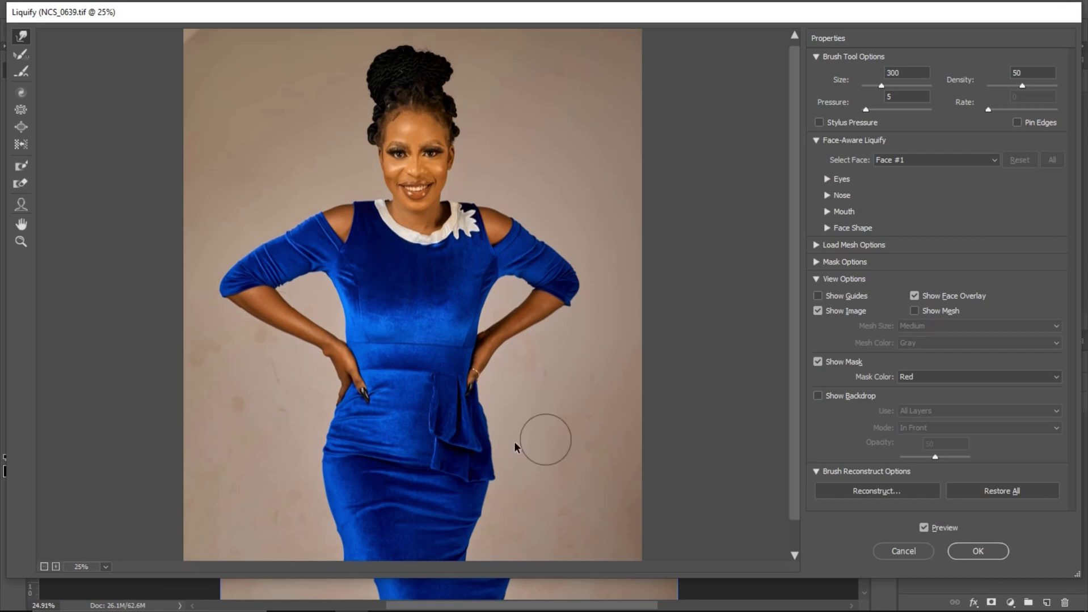
Step: Compare the widened hips with the original image by switching the Liquify preview off and on
click(924, 529)
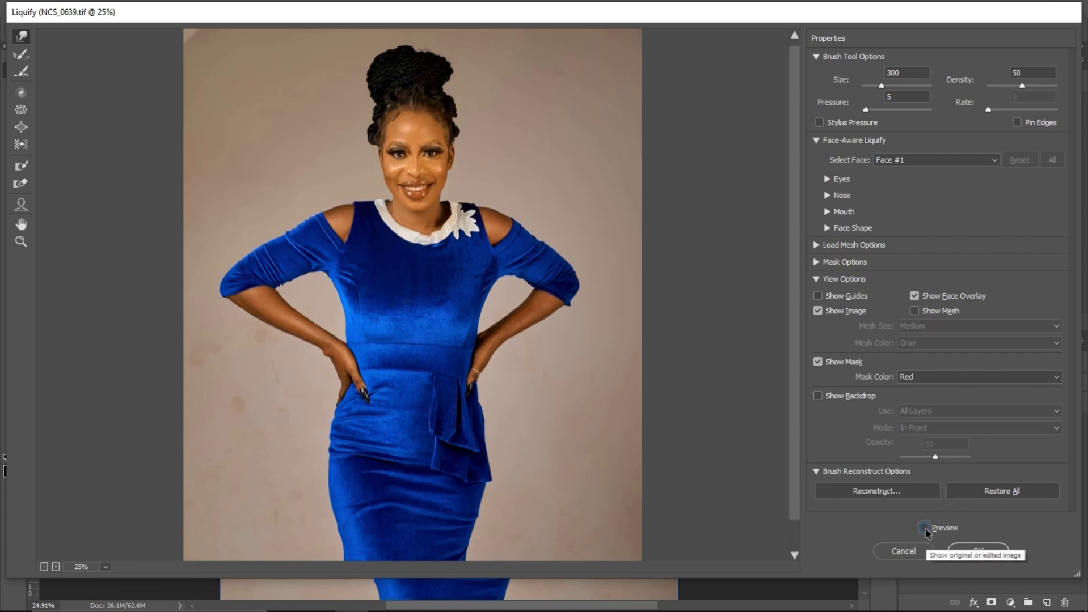
click(924, 529)
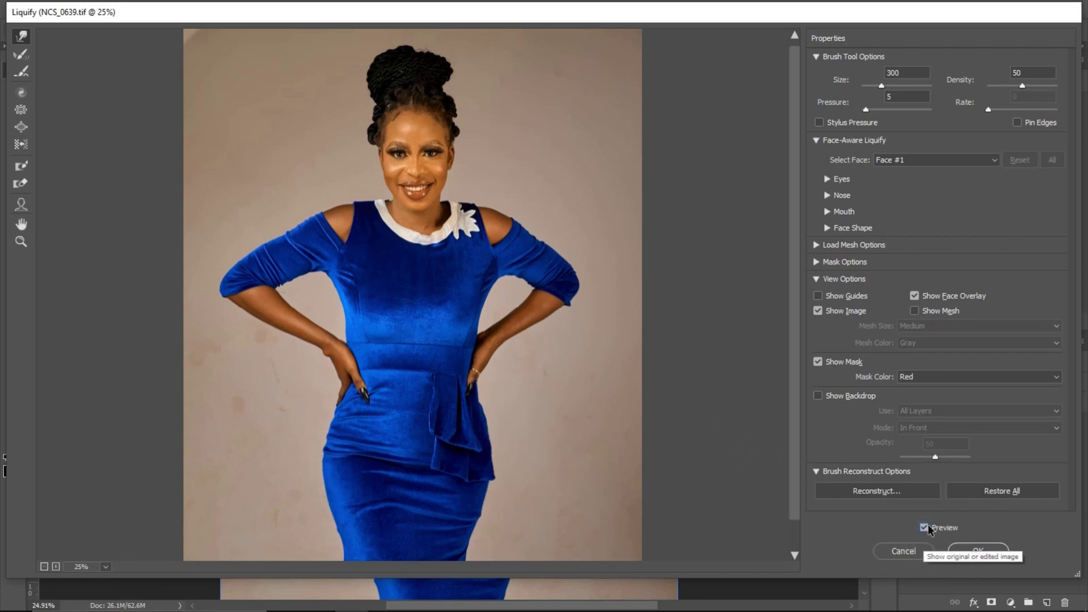
click(926, 527)
click(924, 527)
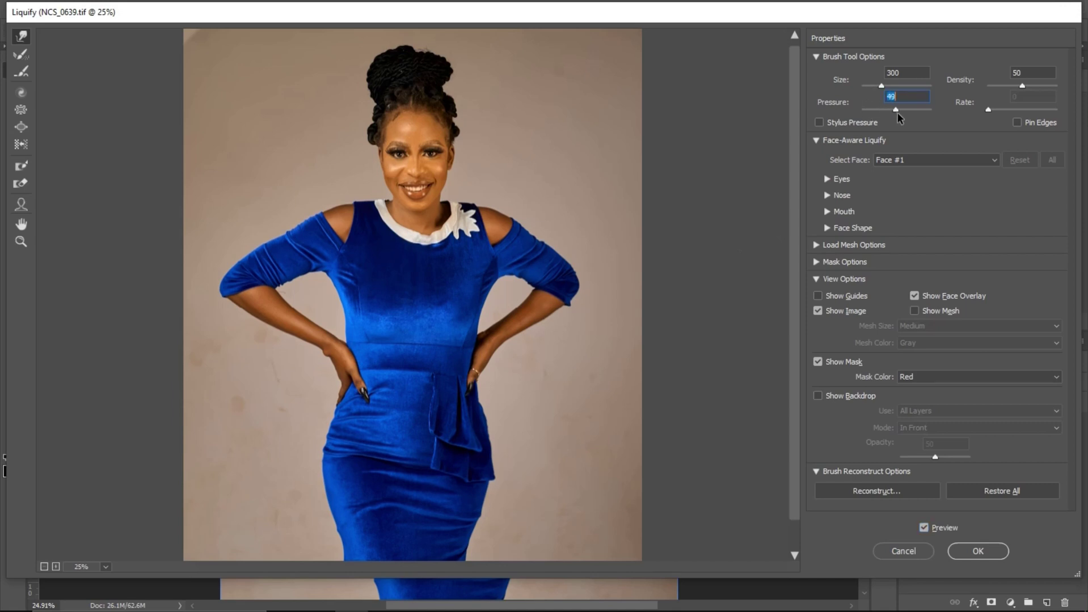
Step: Try pushing both hips outward with a Forward Warp brush at size 700 and pressure 48
key(bracketright)
key(bracketright)
key(bracketright)
key(bracketright)
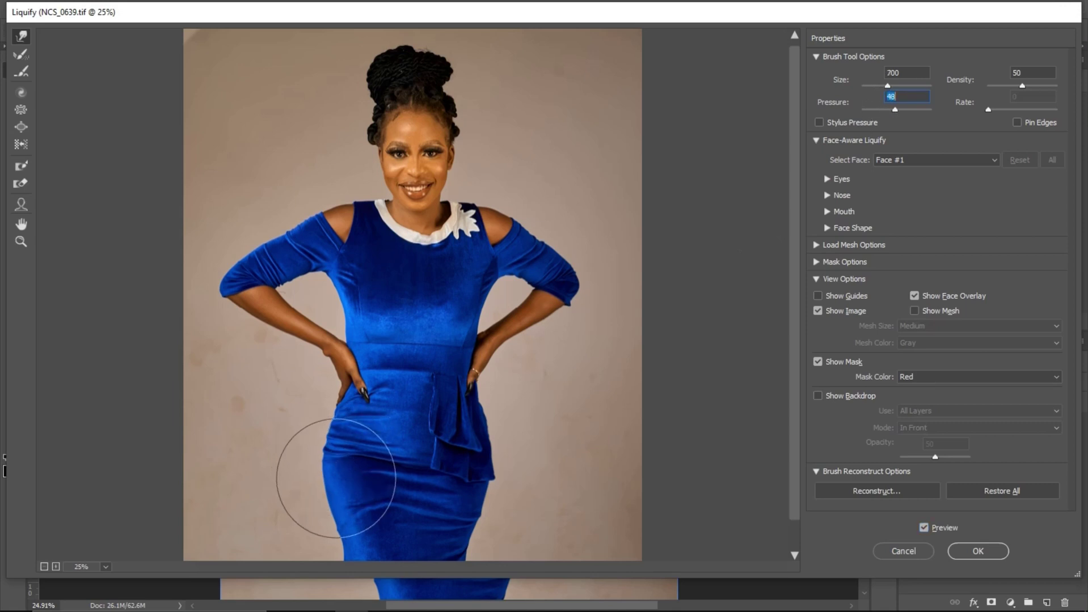
drag(332, 474, 309, 476)
drag(498, 461, 522, 466)
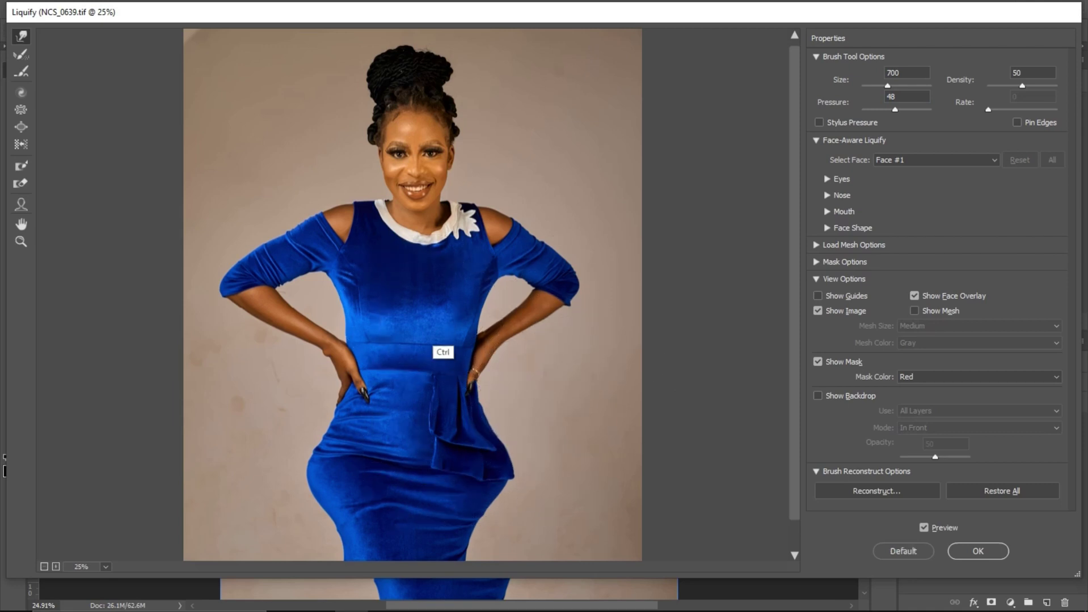
Step: Undo the last two hip strokes and set the Forward Warp brush pressure to 5
key(ctrl+z)
key(ctrl+z)
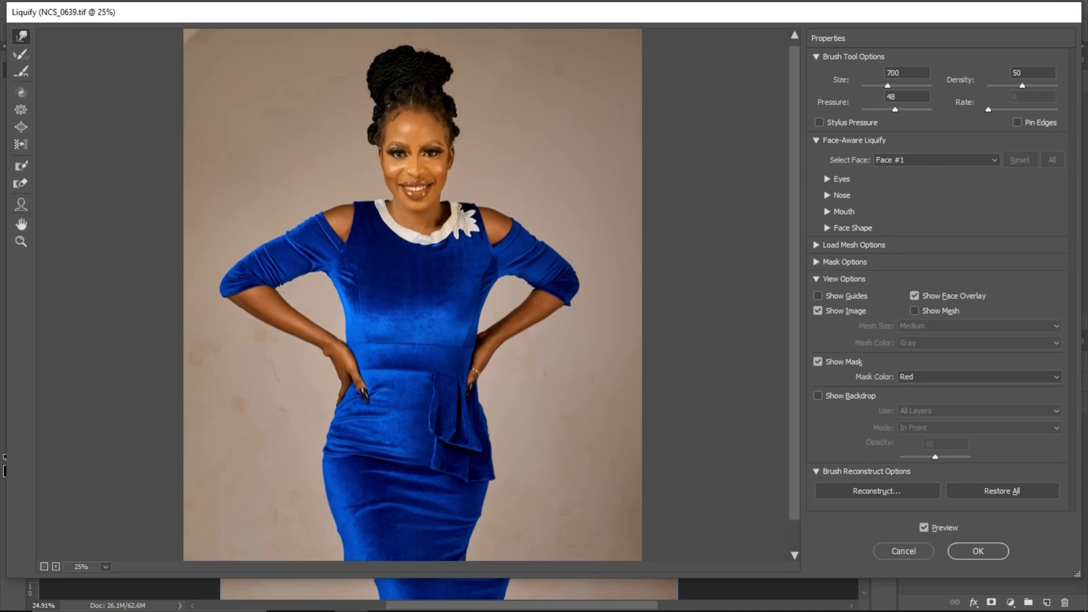
text(5)
key(Return)
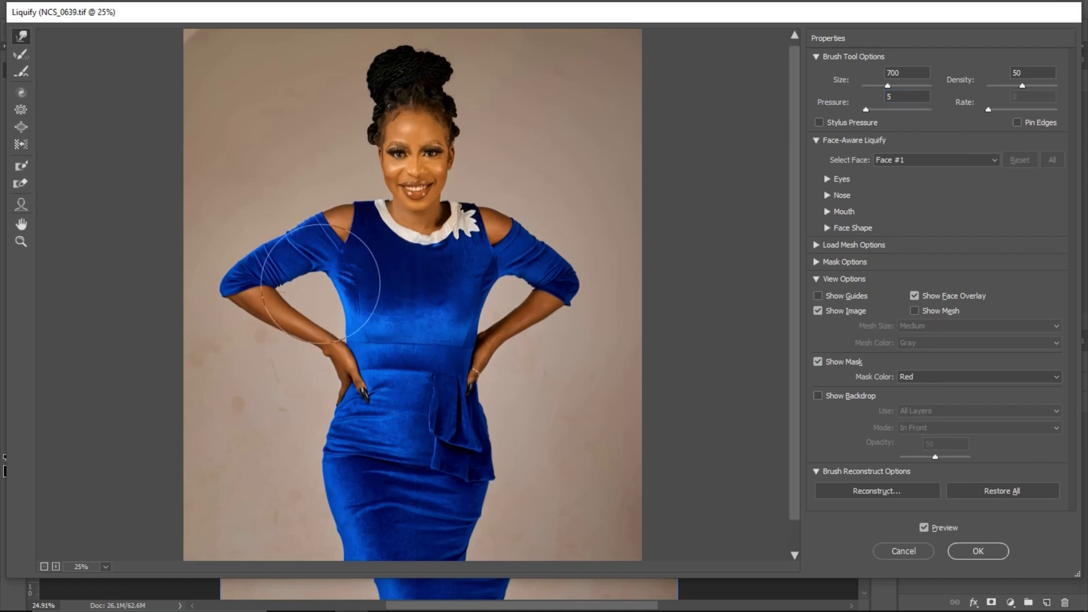
Step: Reactivate the Forward Warp tool over the arms and waist and reduce its brush size to 250
key(z)
click(302, 255)
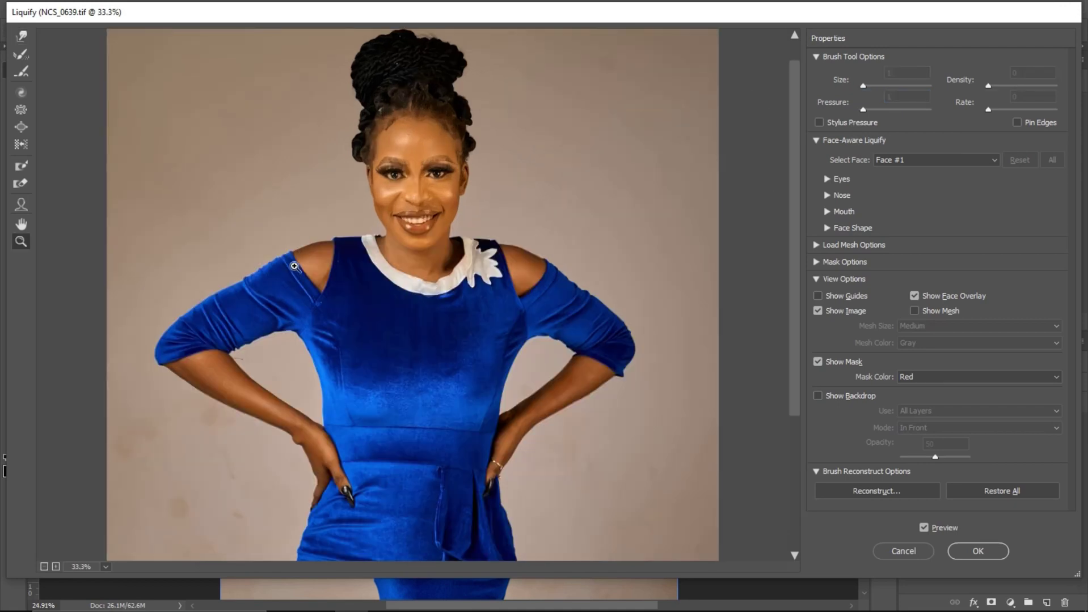
scroll(294, 266, down, 3)
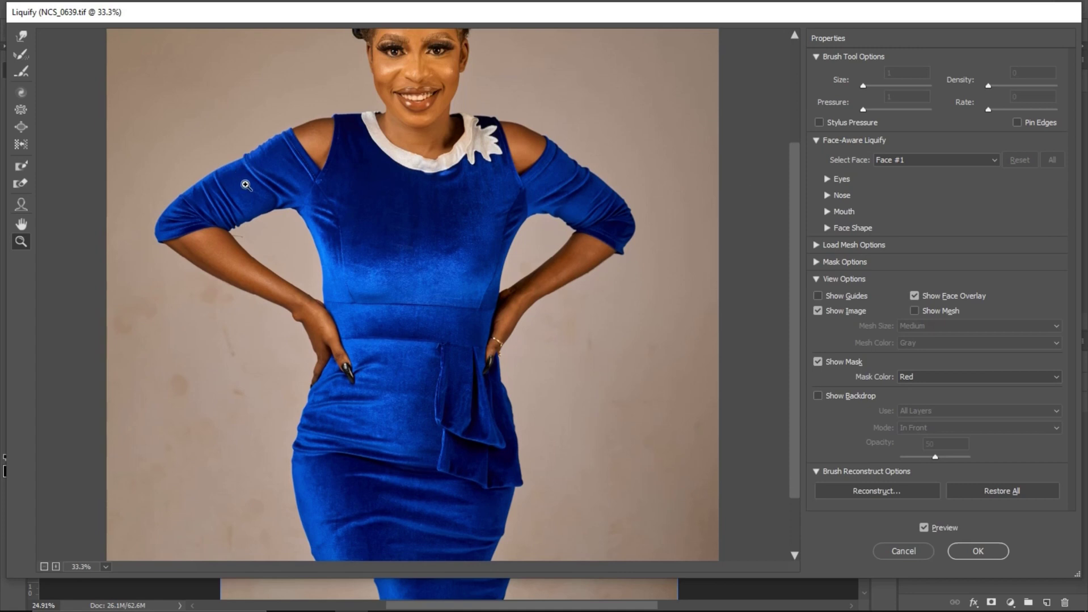
click(20, 37)
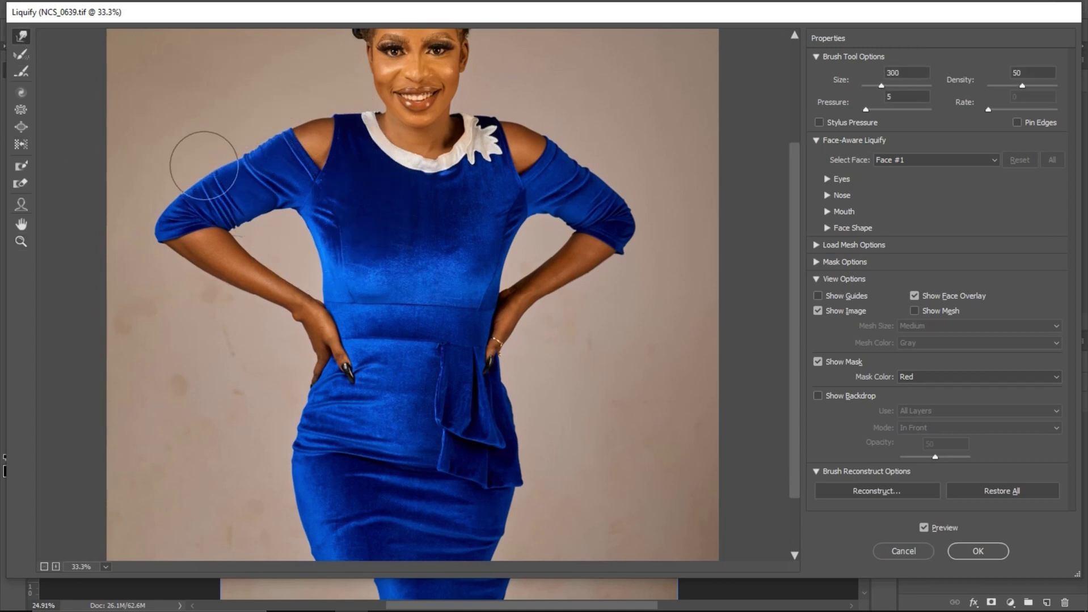
key(bracketleft)
key(bracketleft)
key(bracketleft)
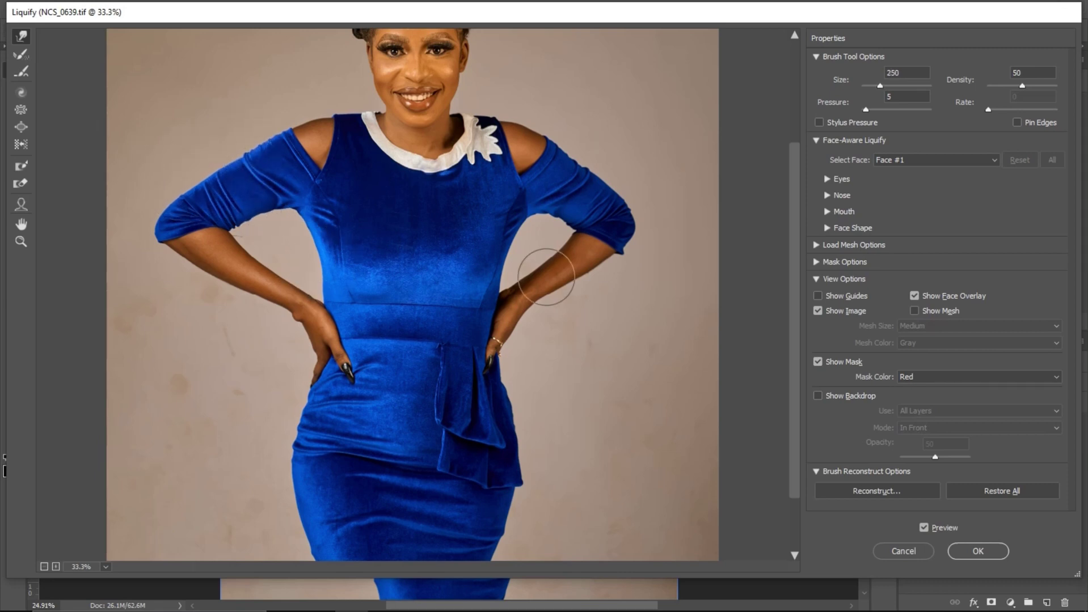
Step: Enlarge the Forward Warp brush to a size of 500 for the waist and hip area
key(bracketright)
key(bracketright)
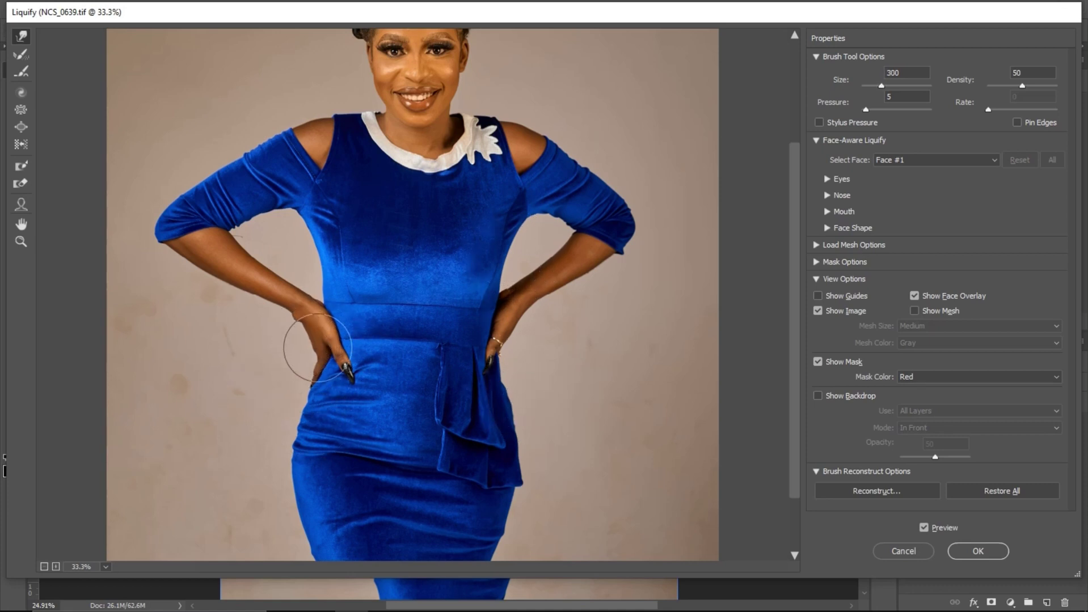
key(bracketright)
key(bracketright)
key(bracketright)
key(bracketright)
key(bracketright)
key(bracketright)
key(bracketright)
key(bracketright)
key(bracketright)
key(bracketright)
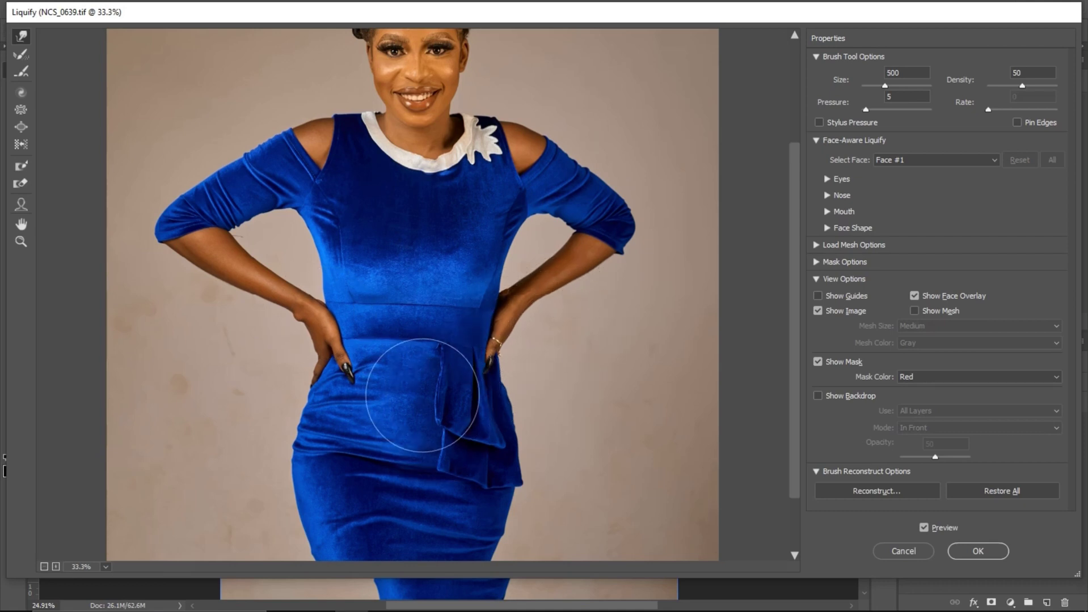
scroll(461, 214, down, 3)
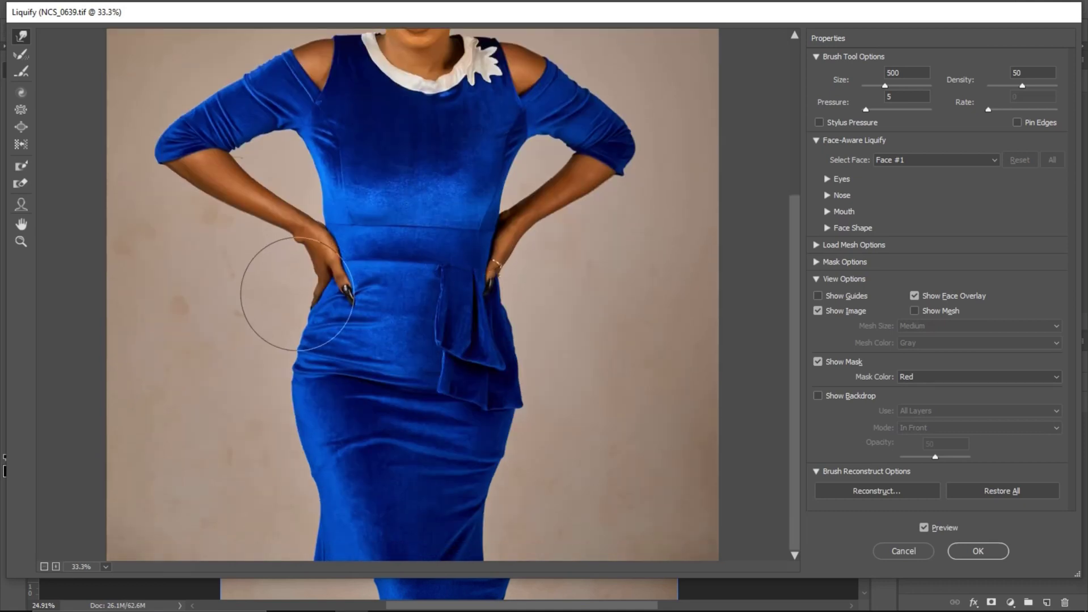
Step: Review the whole figure and apply the Liquify distortions to the portrait layer
key(ctrl)
key(z)
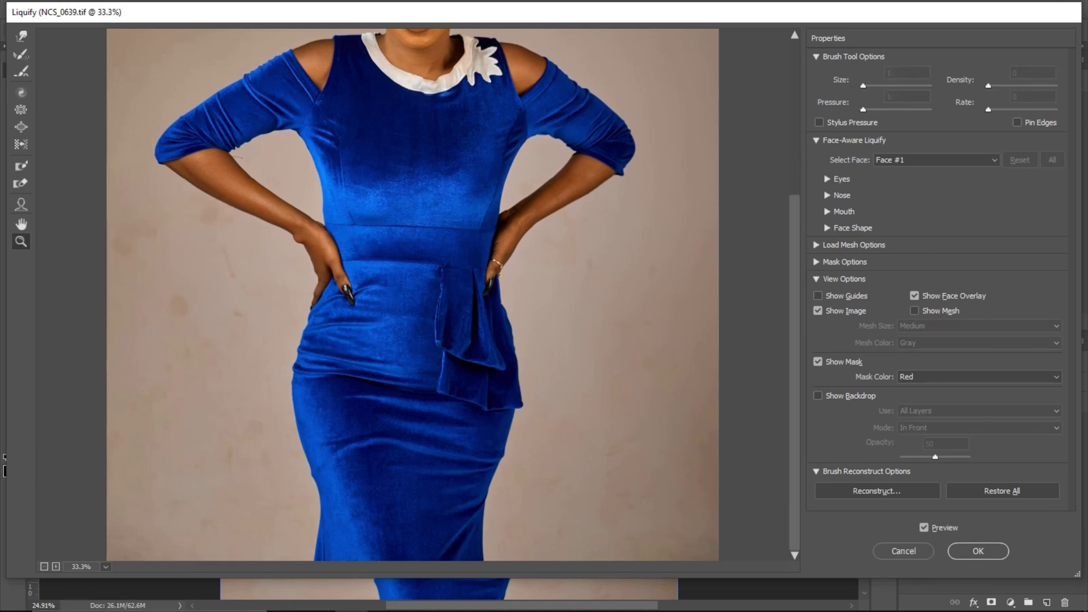
alt+click(388, 305)
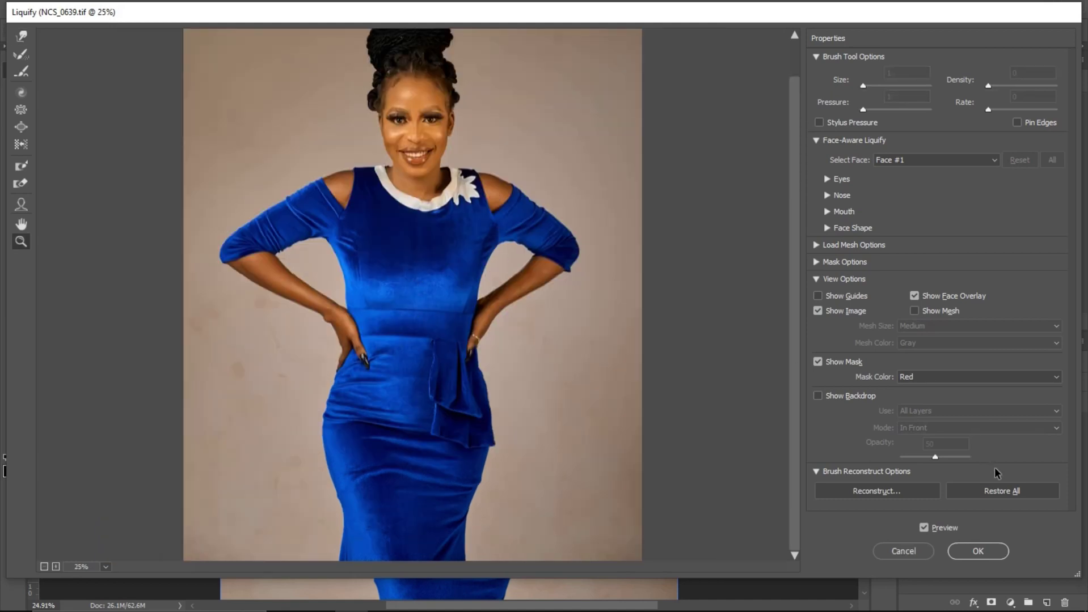
click(977, 551)
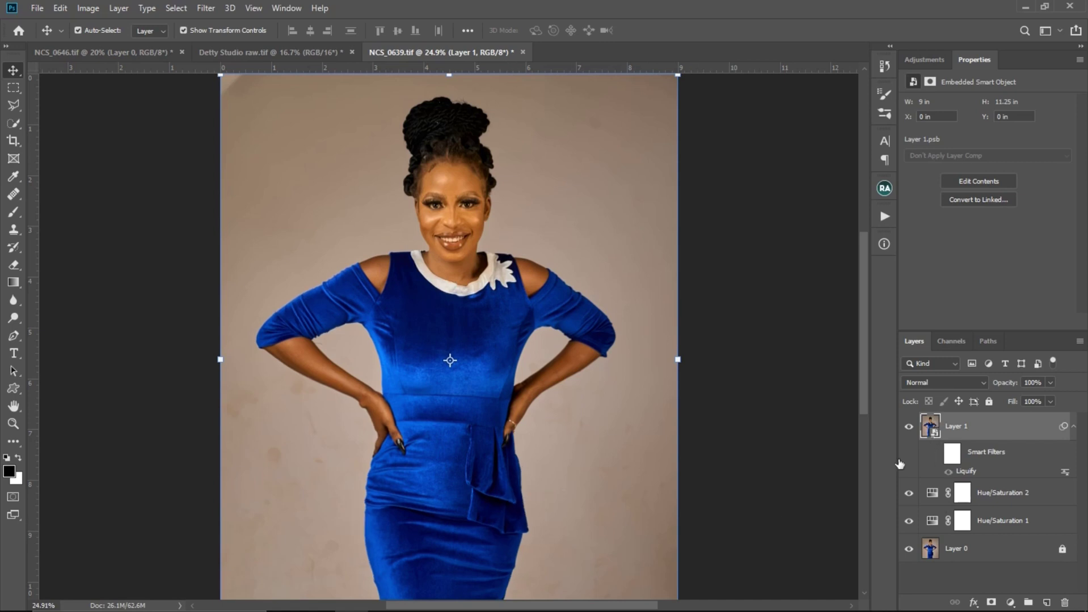
Step: Compare the portrait with and without its smart filters, then deselect the layer
scroll(462, 486, down, 1)
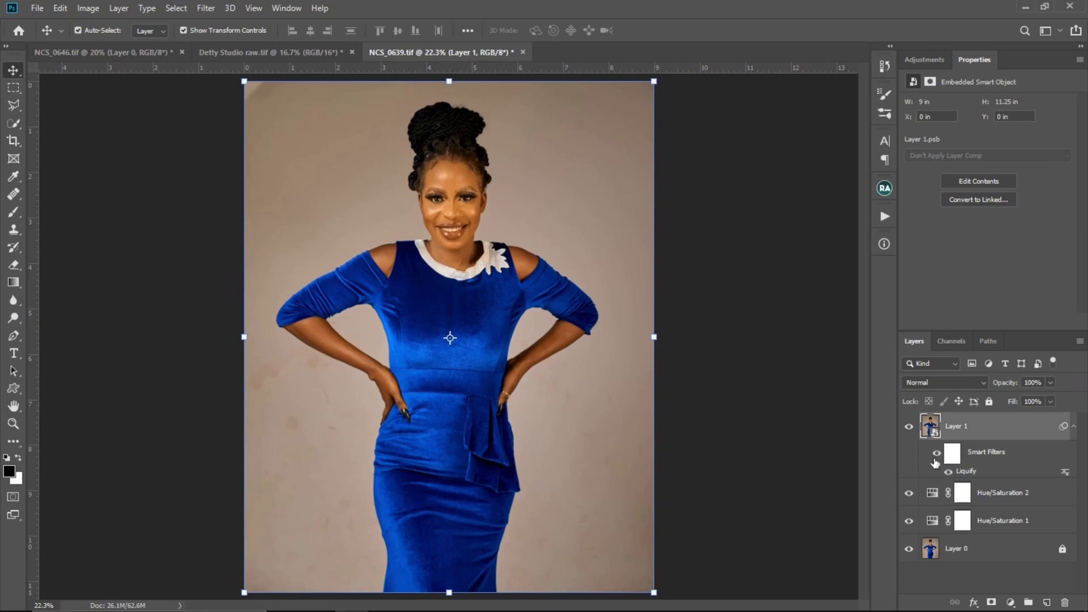
click(936, 454)
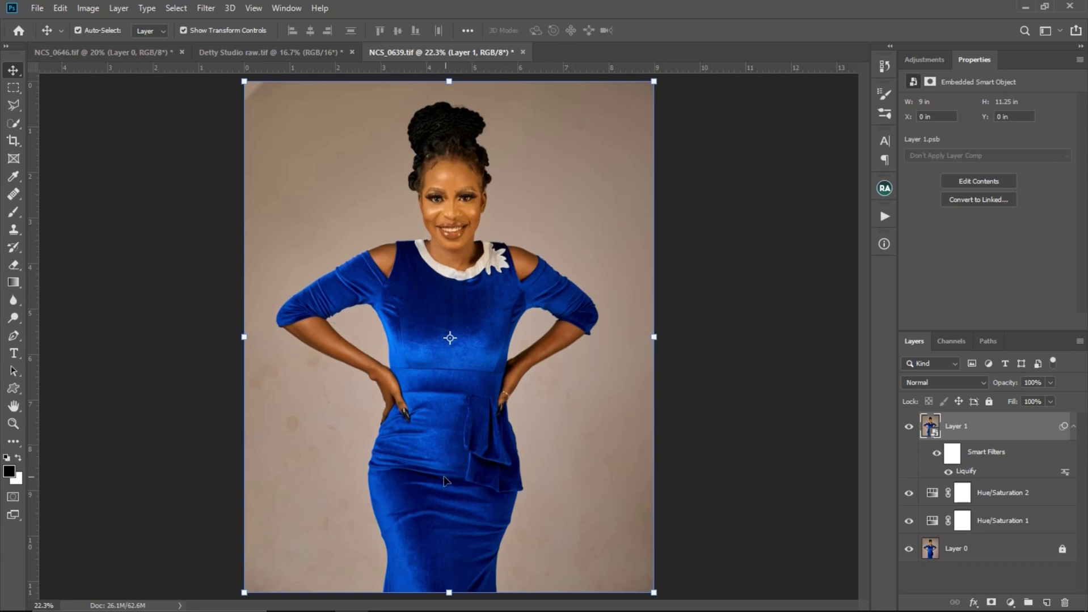
click(675, 422)
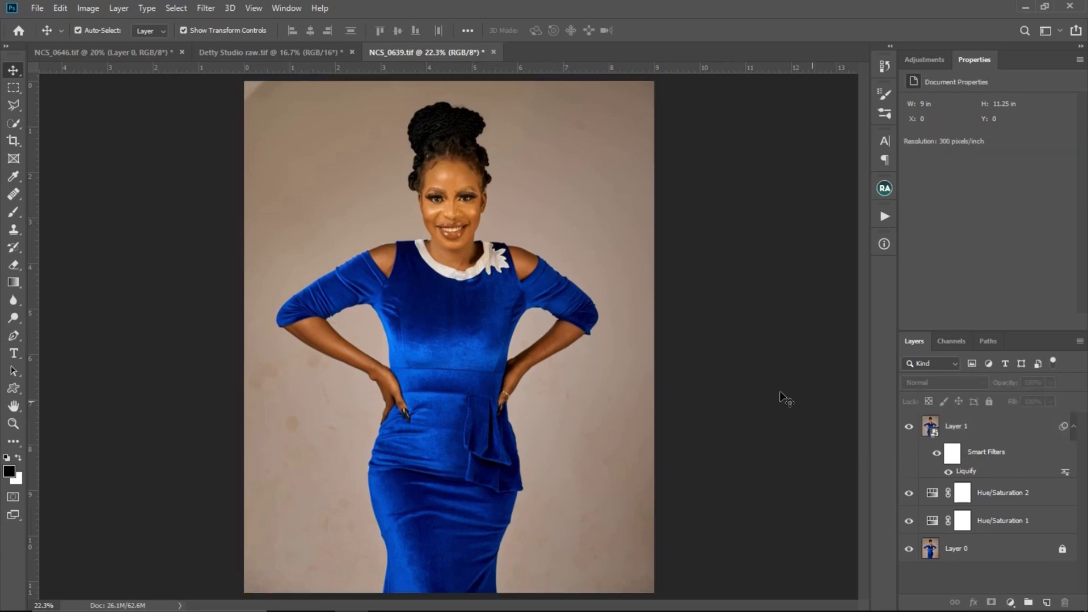
Step: Reopen the Liquify smart filter on Layer 1 and activate the Pucker tool
click(964, 469)
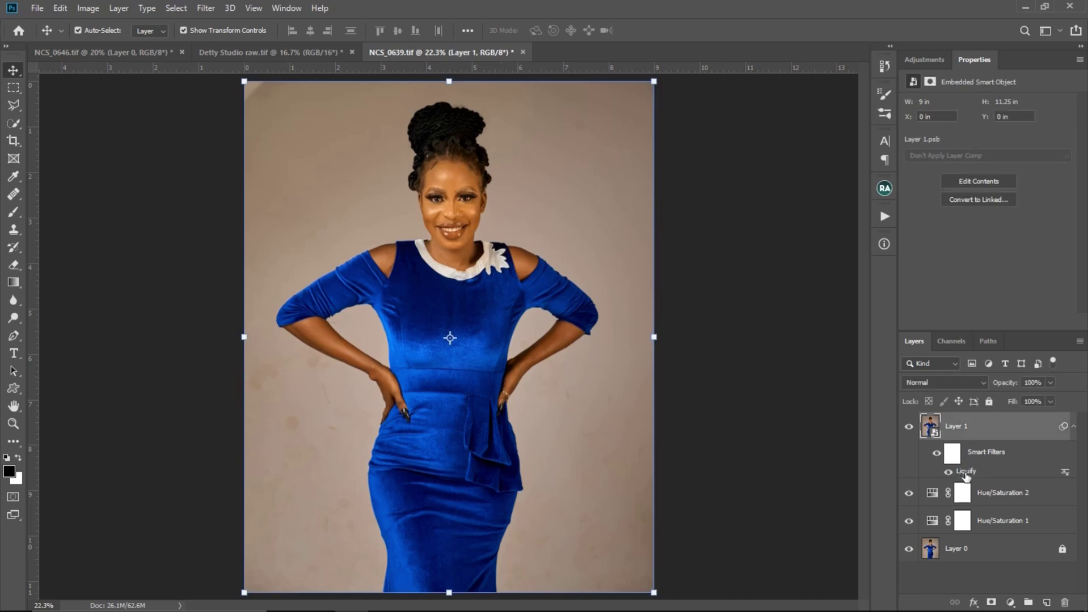
double_click(965, 472)
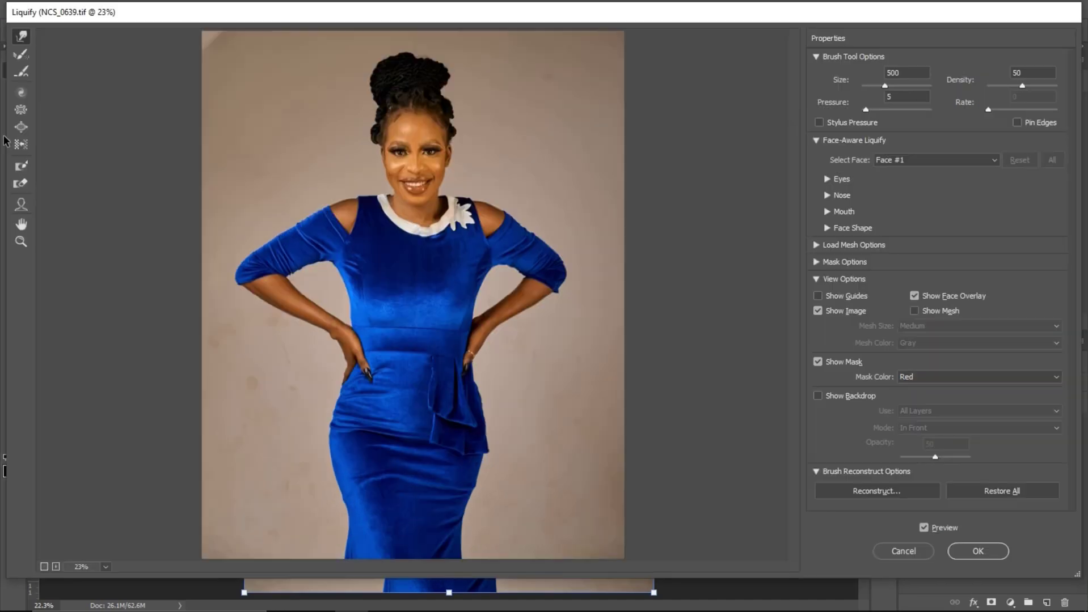
click(21, 110)
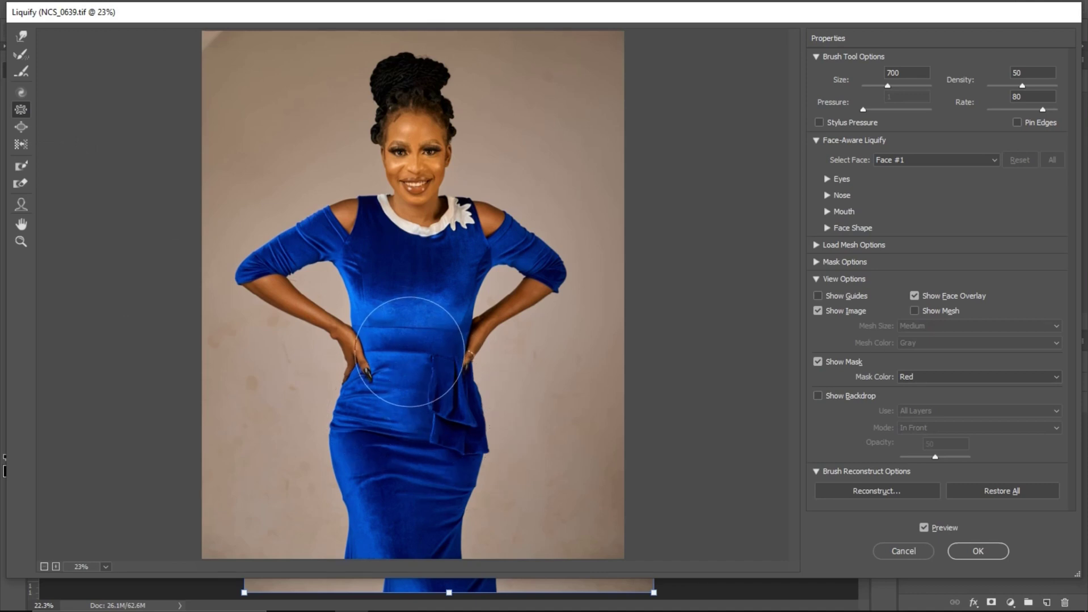
Step: Try the Pucker tool over the waist and hips with brush sizes between 600 and 900
key(bracketright)
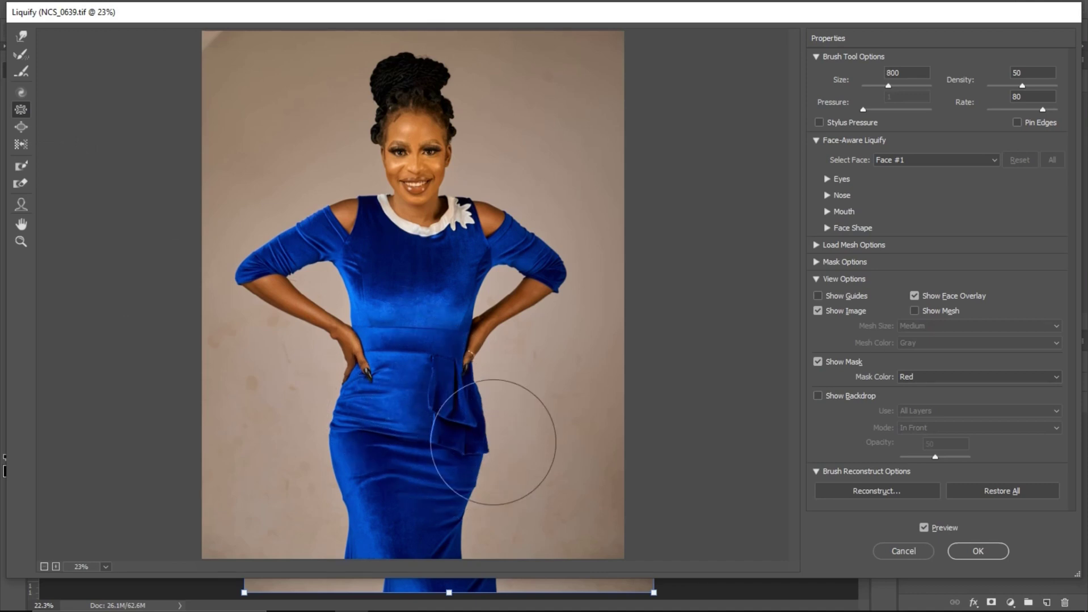
key(bracketleft)
key(bracketleft)
key(bracketleft)
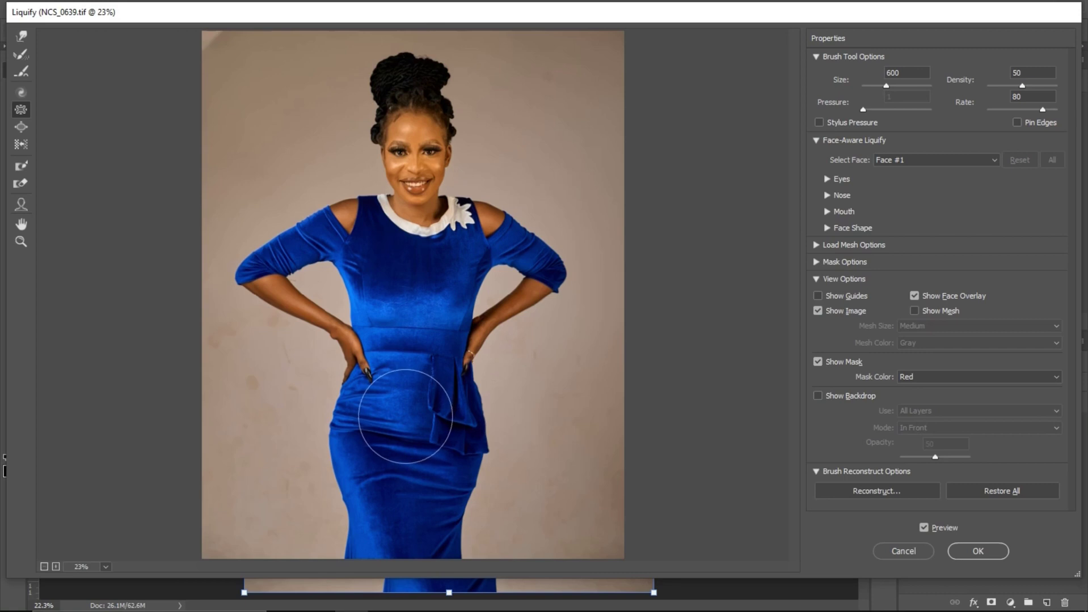
key(bracketleft)
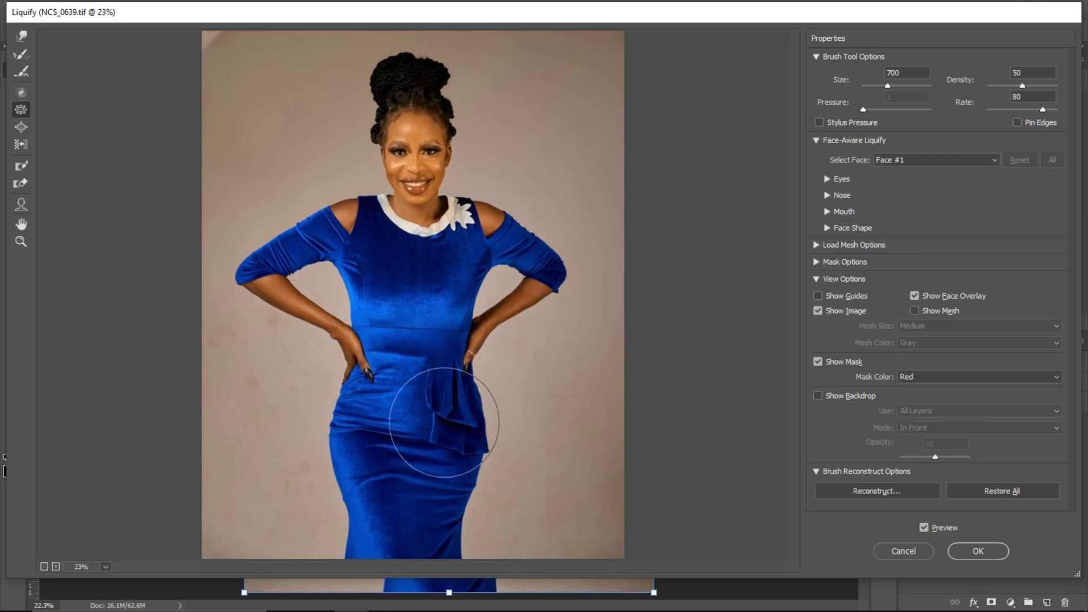
click(22, 112)
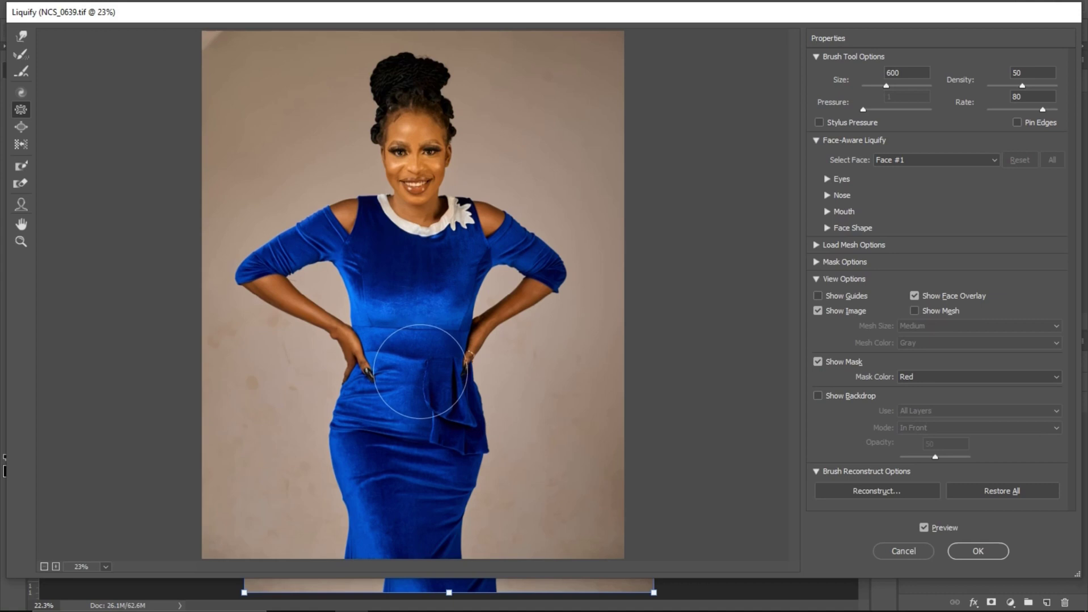
key(bracketright)
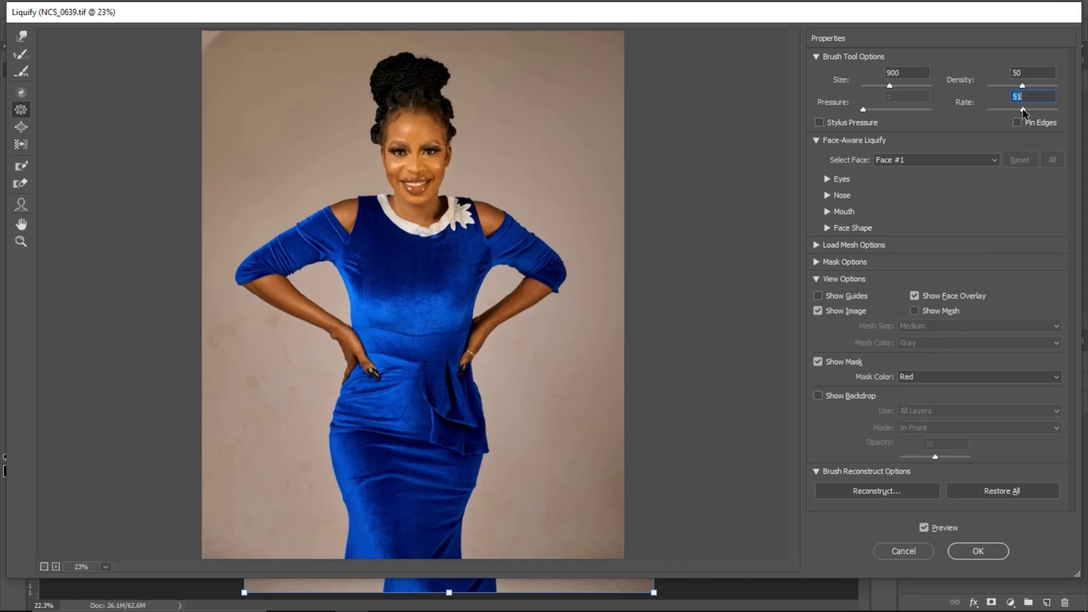
Step: Reduce the Pucker rate to 42 and undo the last pinch on the waist
drag(1023, 108, 1016, 108)
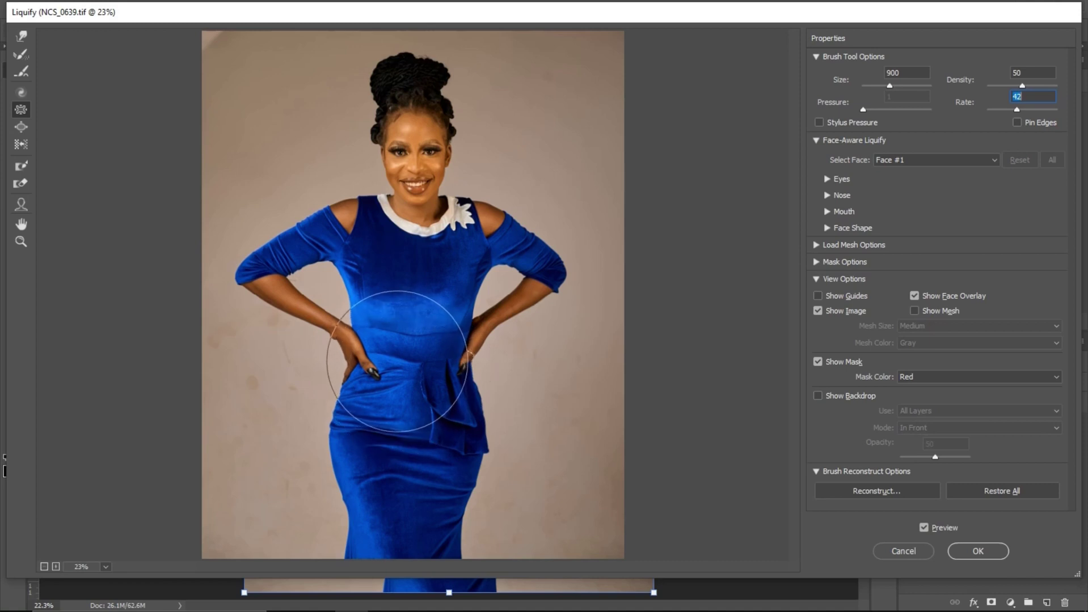
key(ctrl)
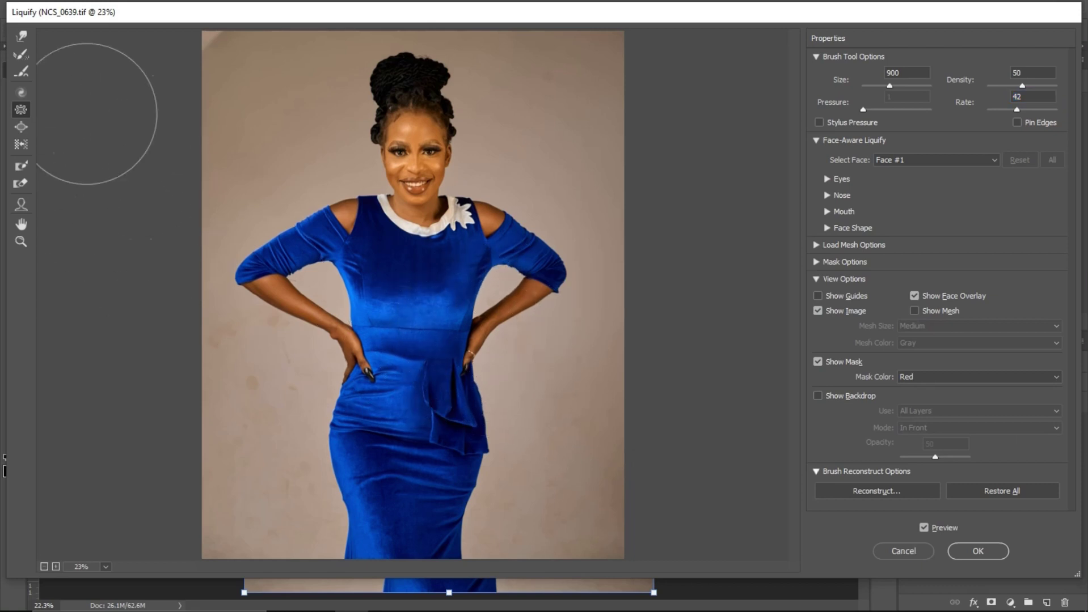
key(alt)
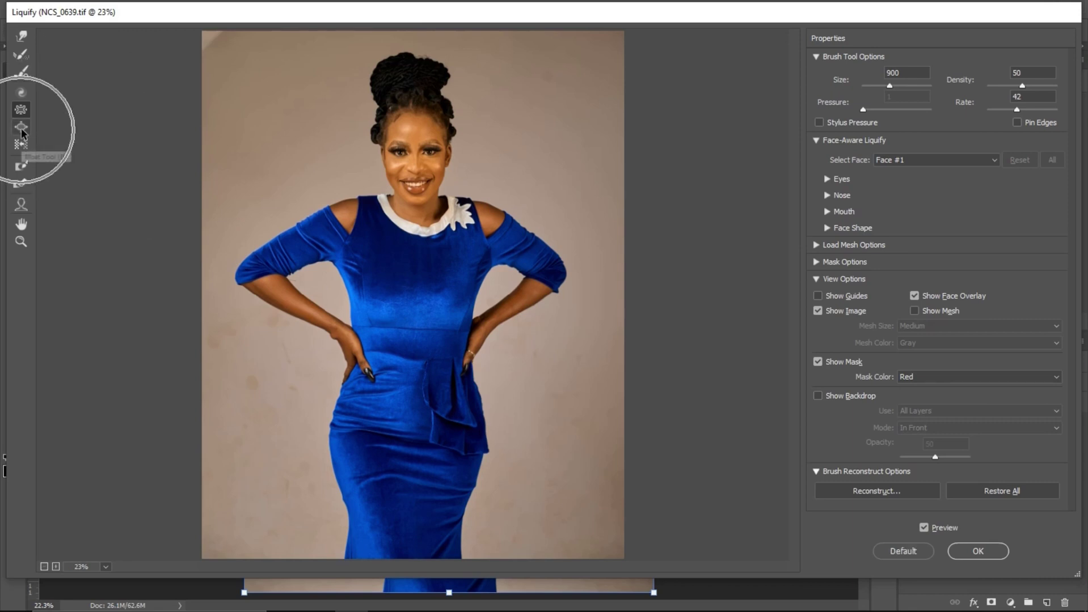
Step: Expand the waist and hip area with the Bloat tool at size 1000 and rate 80
click(21, 129)
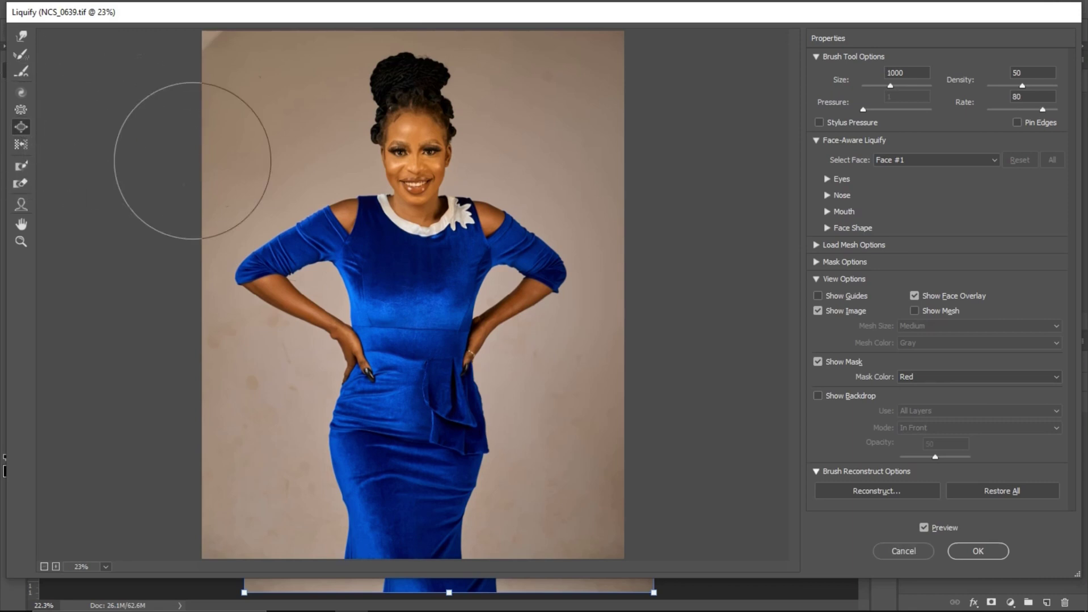
click(21, 110)
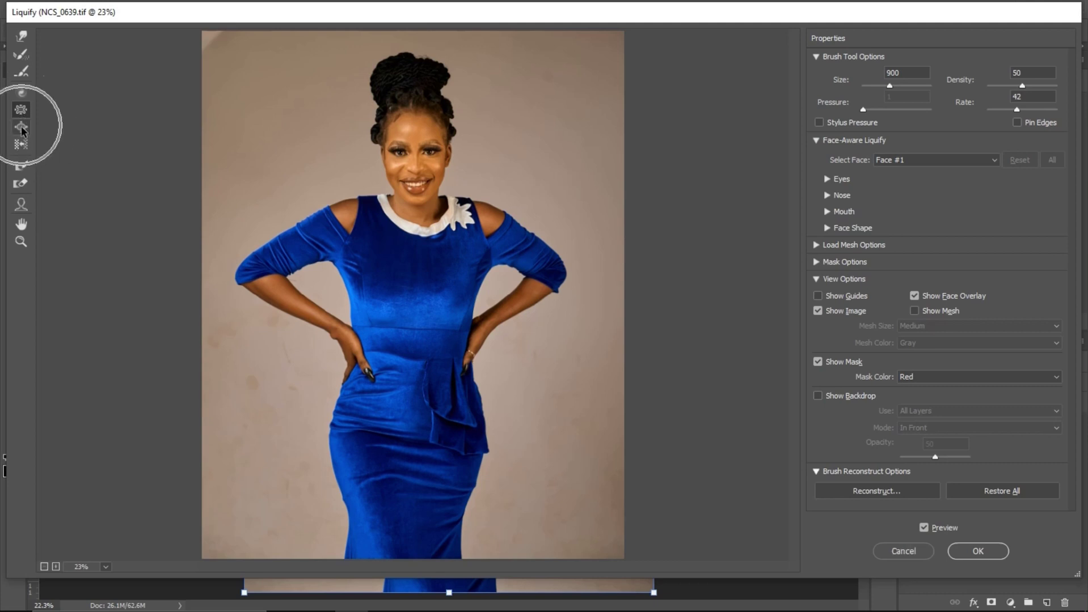
click(21, 128)
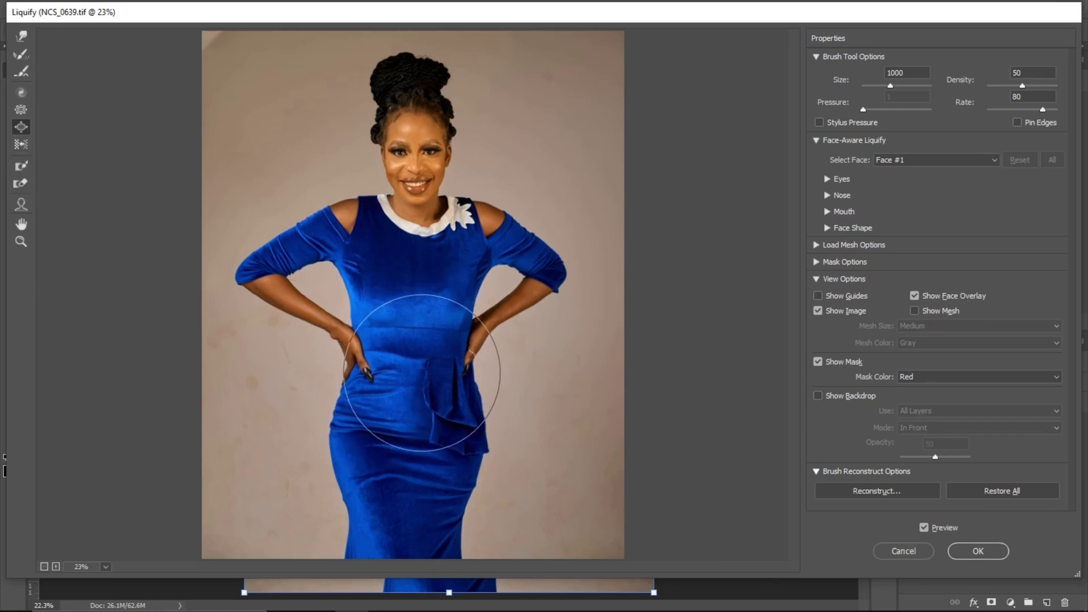
ctrl+click(419, 371)
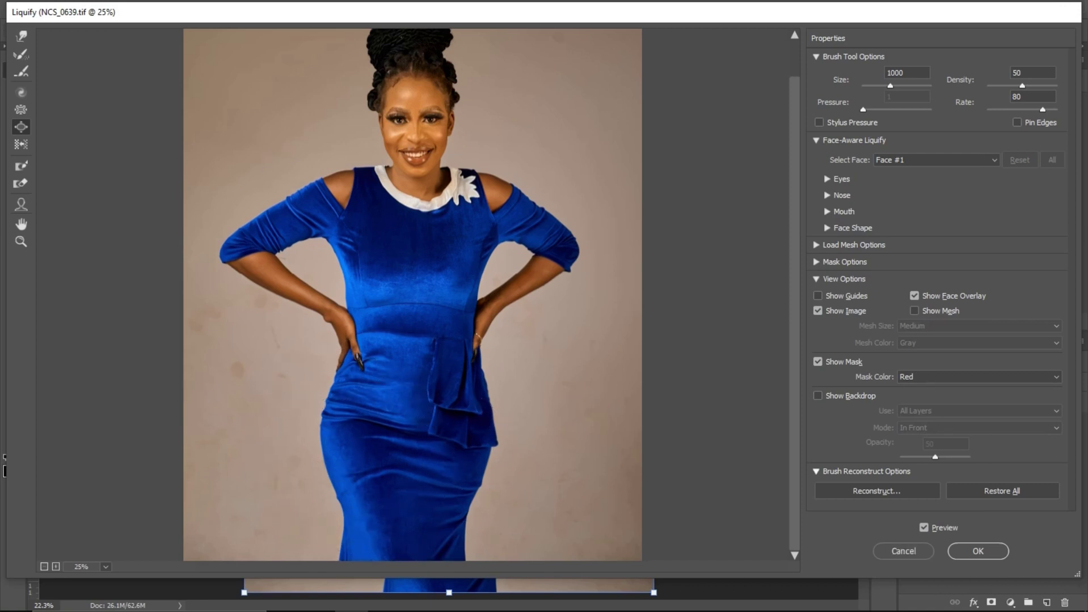
Step: Compare the figure with the Liquify preview off and on, then confirm the Liquify edit
click(924, 528)
click(924, 527)
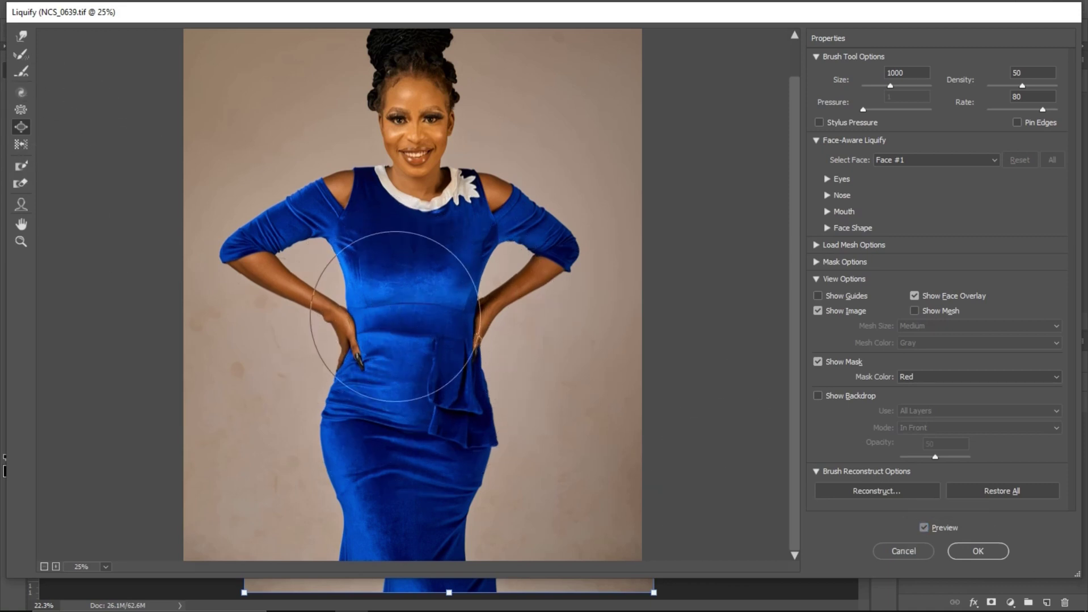
key(p)
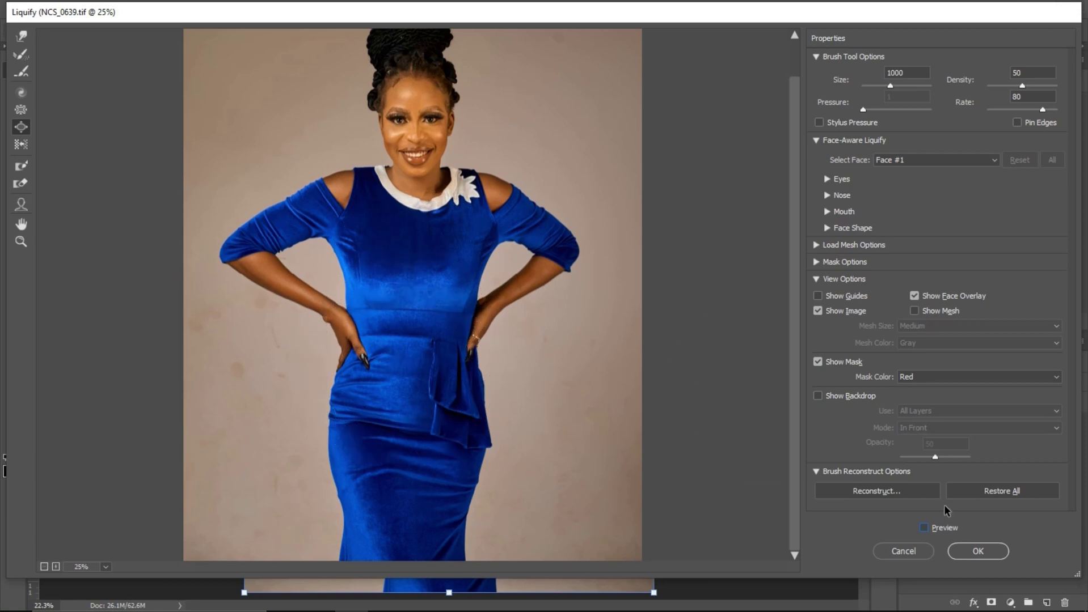
click(924, 528)
key(Return)
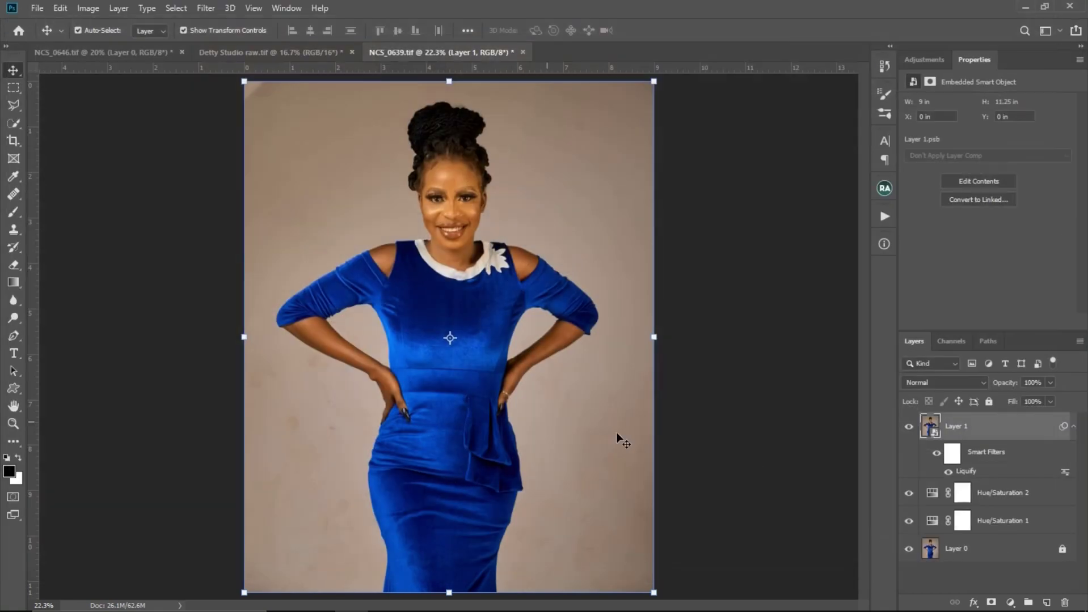
Step: In NCS_0646.tif, duplicate Layer 0 and convert the copy for smart filters
key(ctrl+Tab)
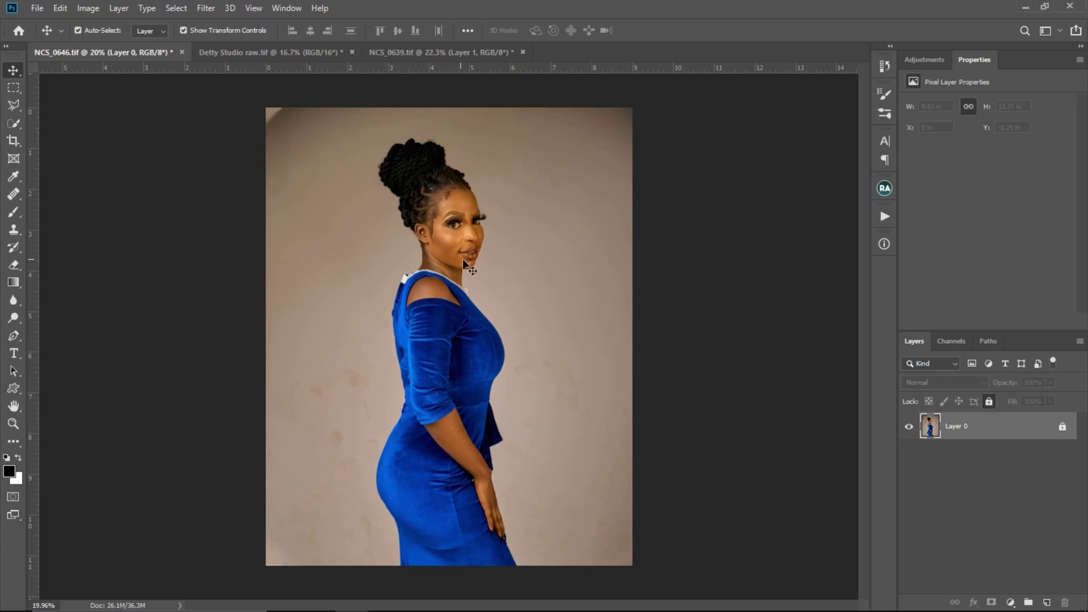
ctrl+click(448, 337)
key(ctrl+j)
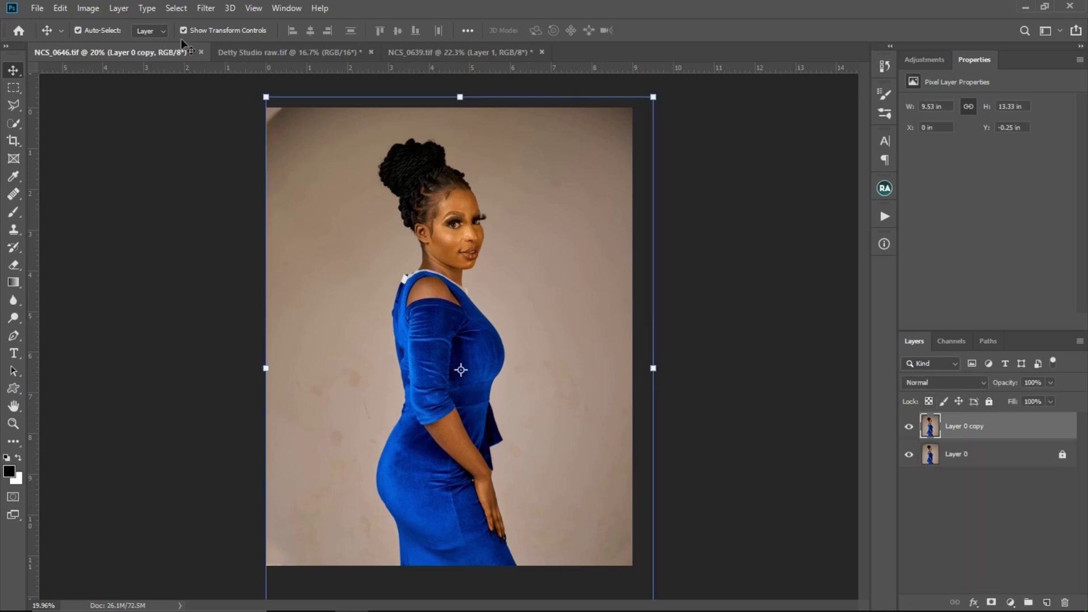
click(205, 8)
click(271, 42)
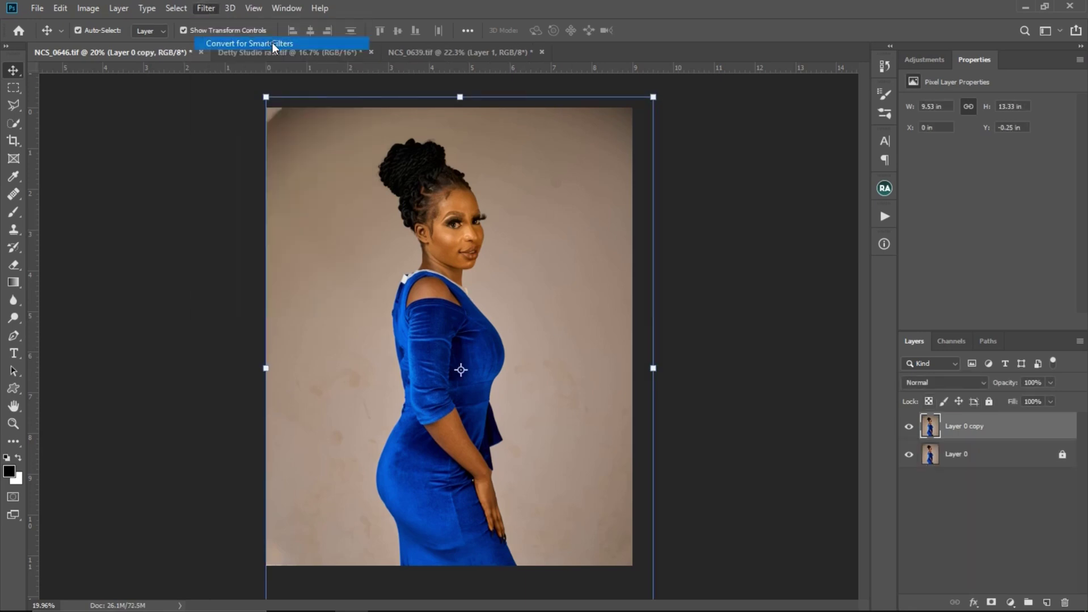
click(516, 242)
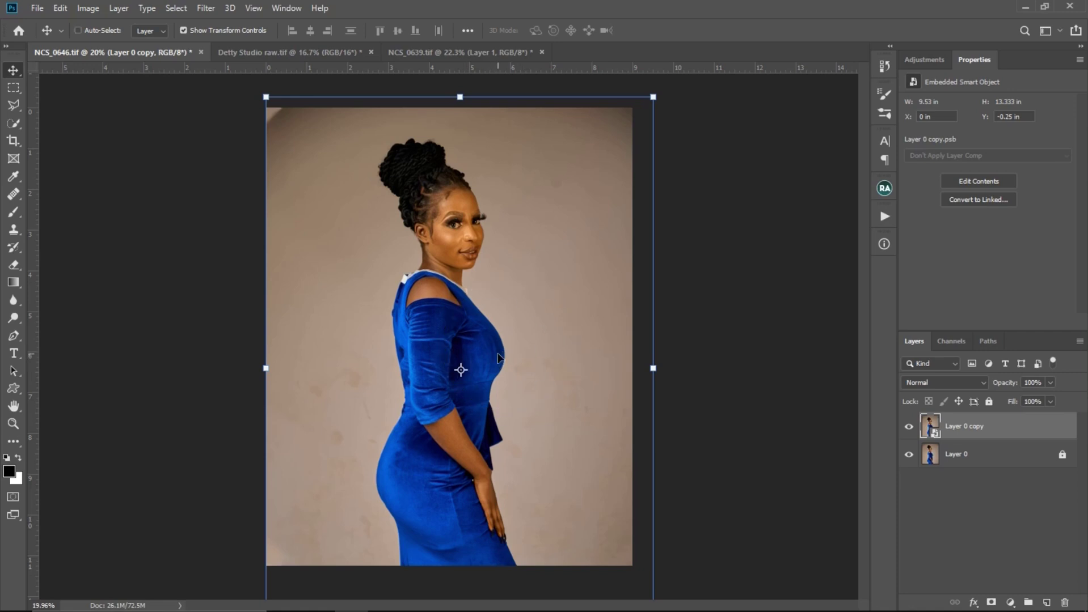
Step: Open the Liquify filter on the smart object copy and activate the Forward Warp tool
click(206, 12)
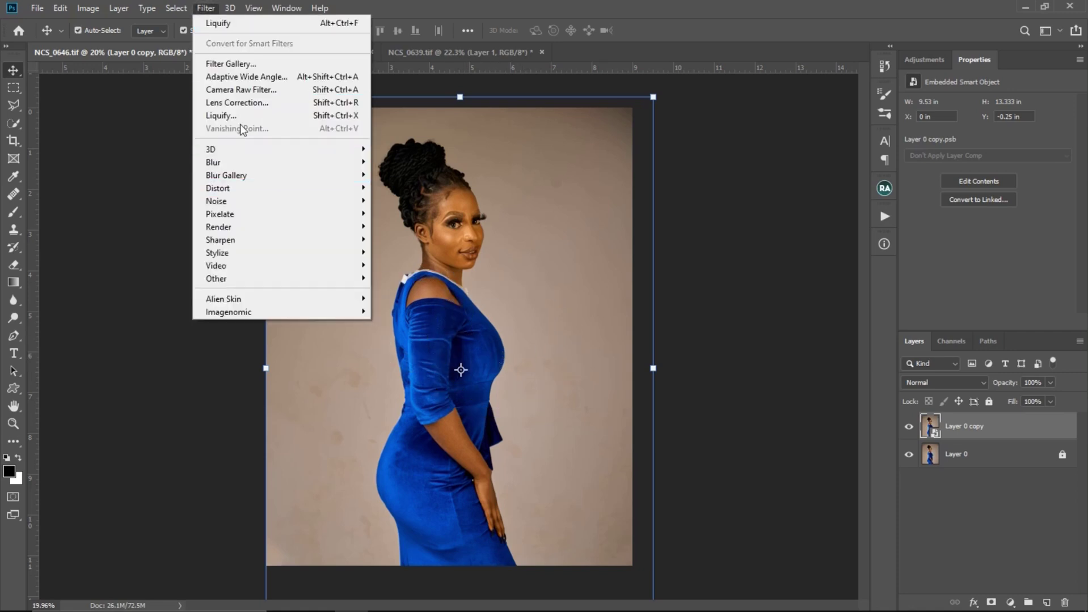
click(262, 118)
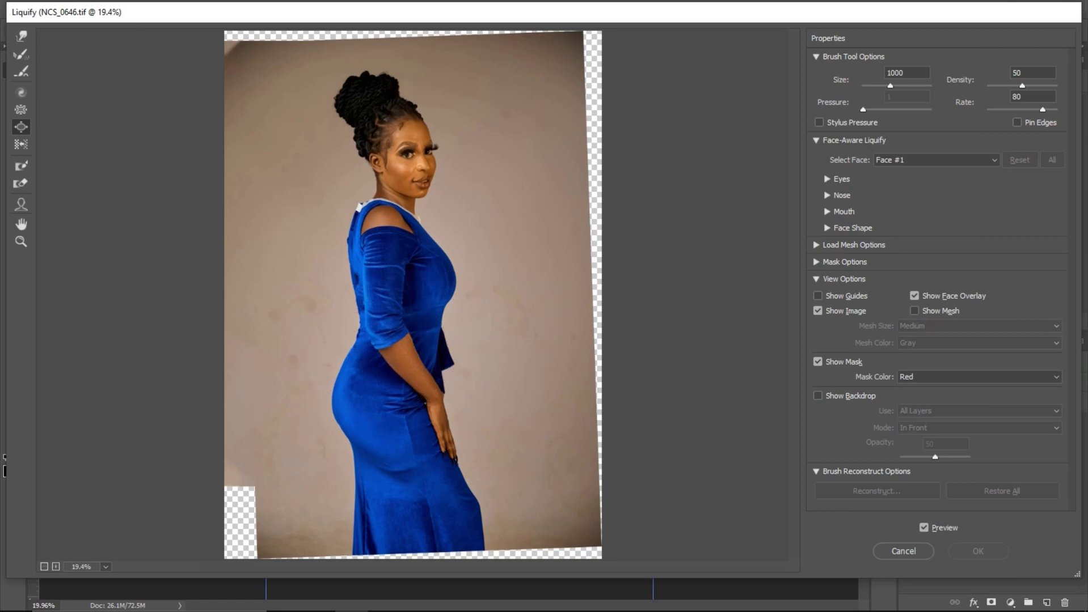
click(21, 36)
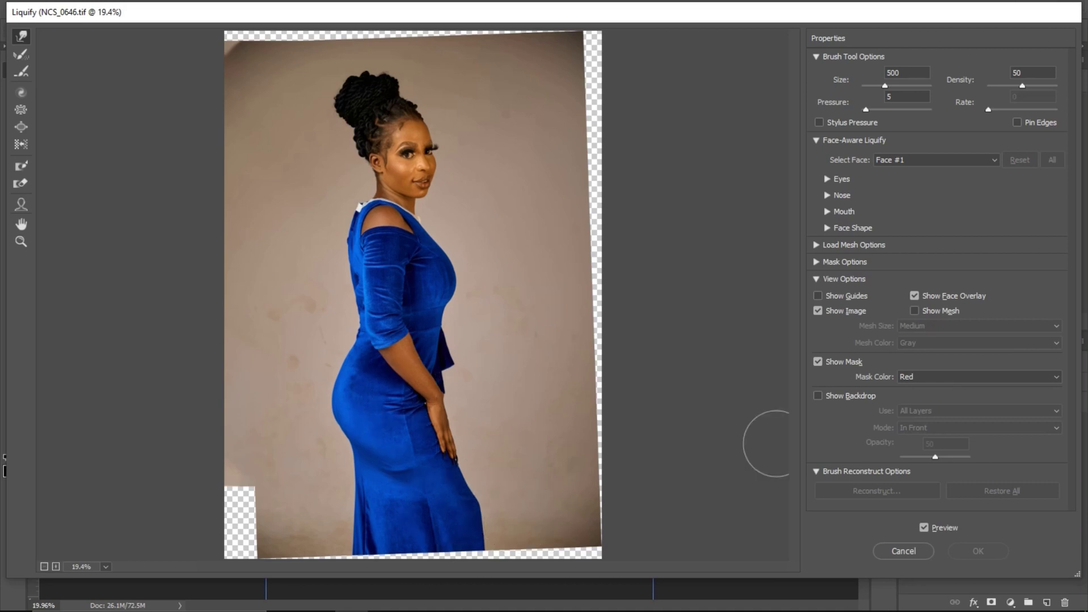
Step: Paint a freeze mask over the hips, forearm, hand and upper skirt, enlarging the brush to 300
click(21, 166)
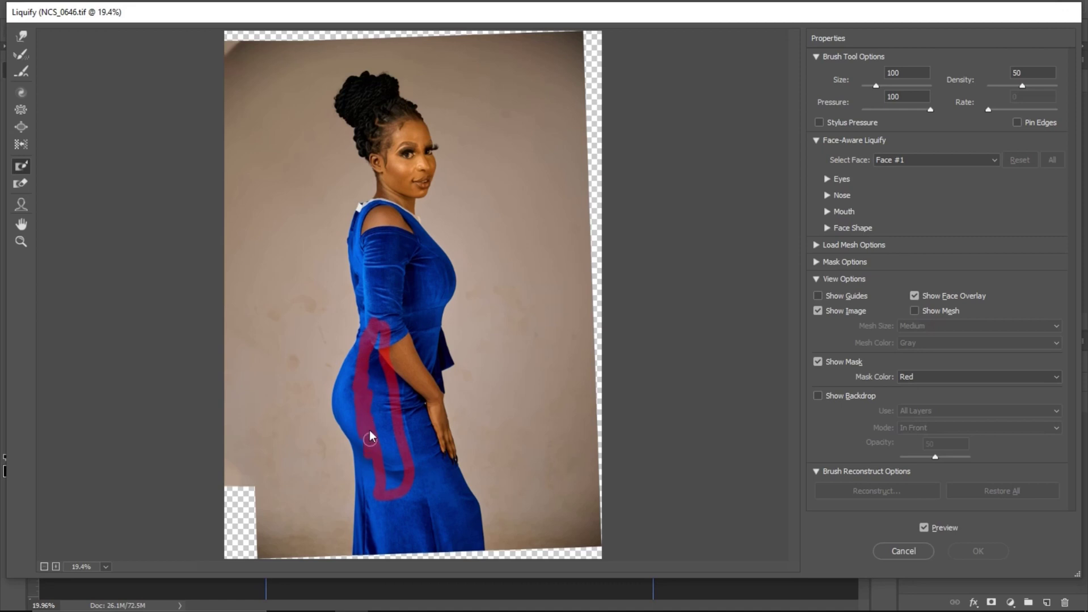
key(])
mouse_move(384, 351)
mouse_down()
mouse_move(439, 449)
mouse_move(414, 452)
mouse_move(396, 336)
mouse_move(453, 524)
mouse_move(407, 402)
mouse_move(414, 444)
mouse_up()
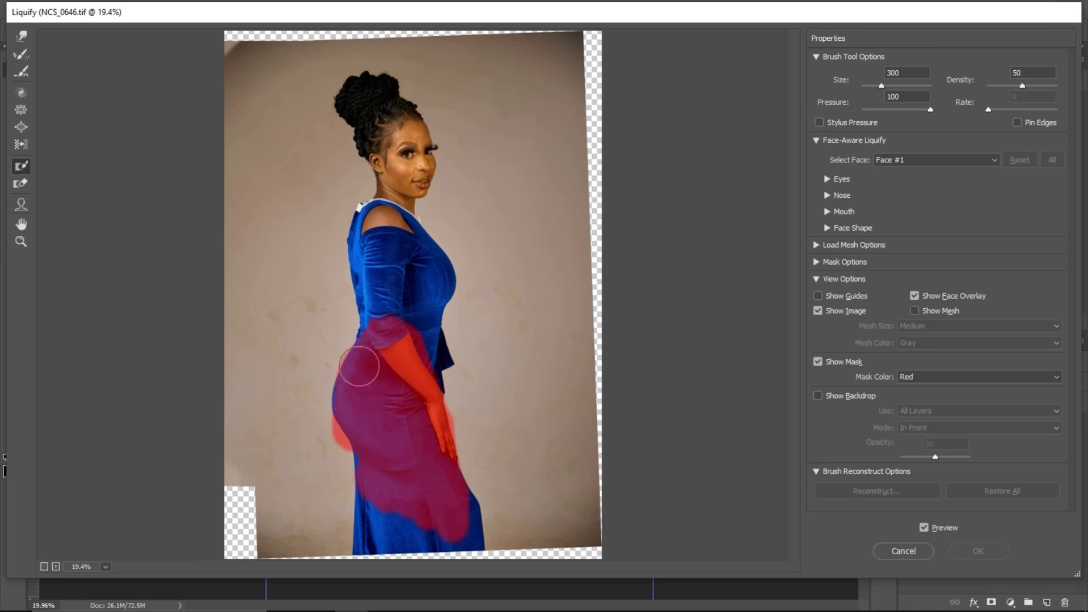
drag(359, 366, 369, 441)
Step: Push outward against the frozen hip with the Forward Warp tool at size 800 and pressure 5
click(21, 35)
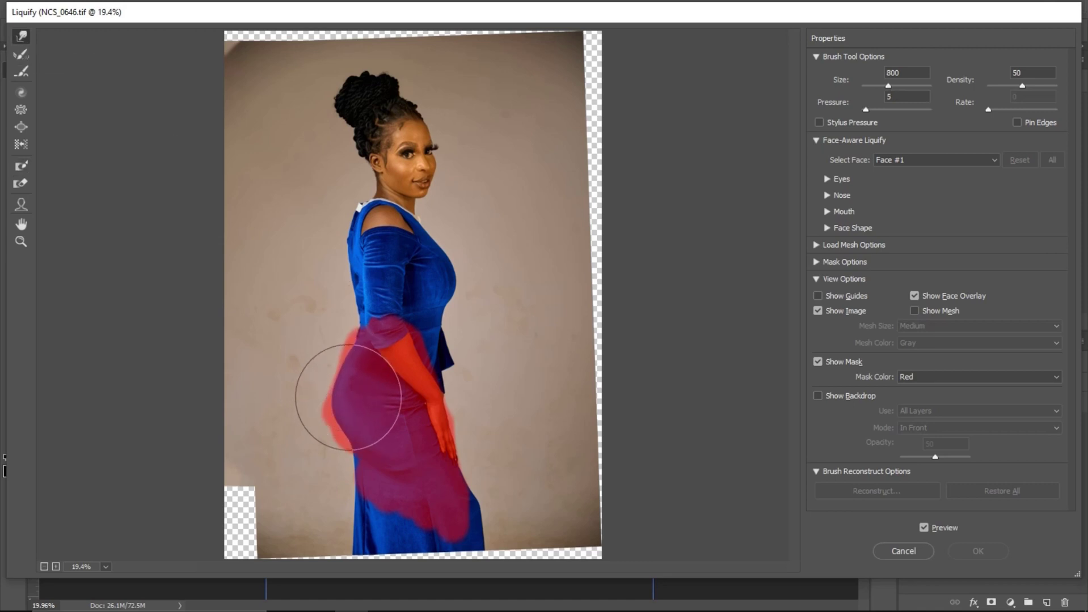
key(bracketright)
key(bracketright)
drag(328, 401, 311, 401)
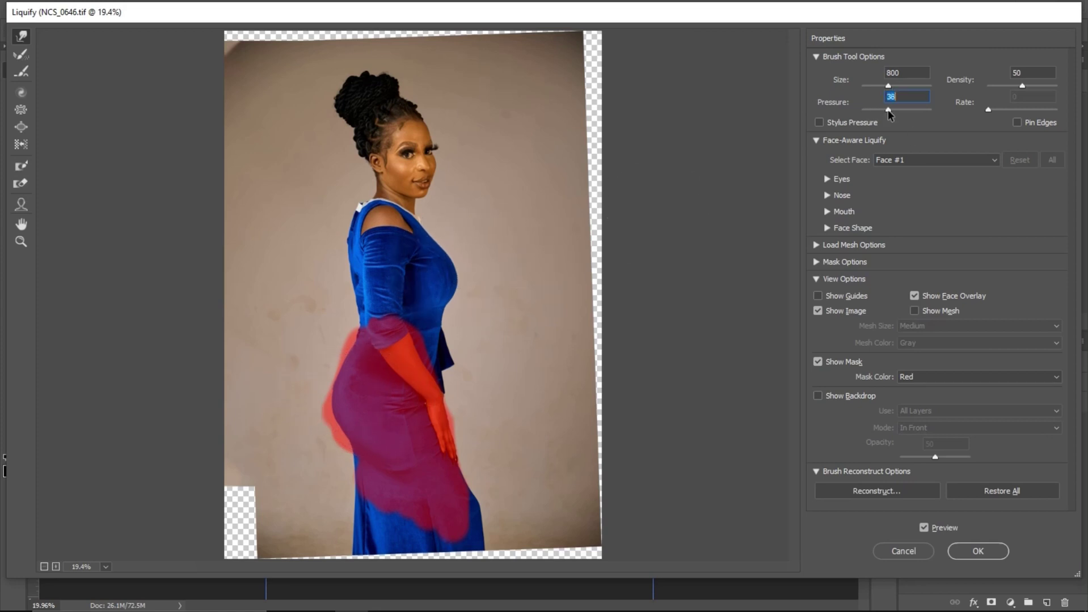
Step: Raise the Forward Warp pressure to 37 and try pulling the unfrozen bust and neckline outward
drag(888, 113, 887, 112)
drag(474, 279, 498, 255)
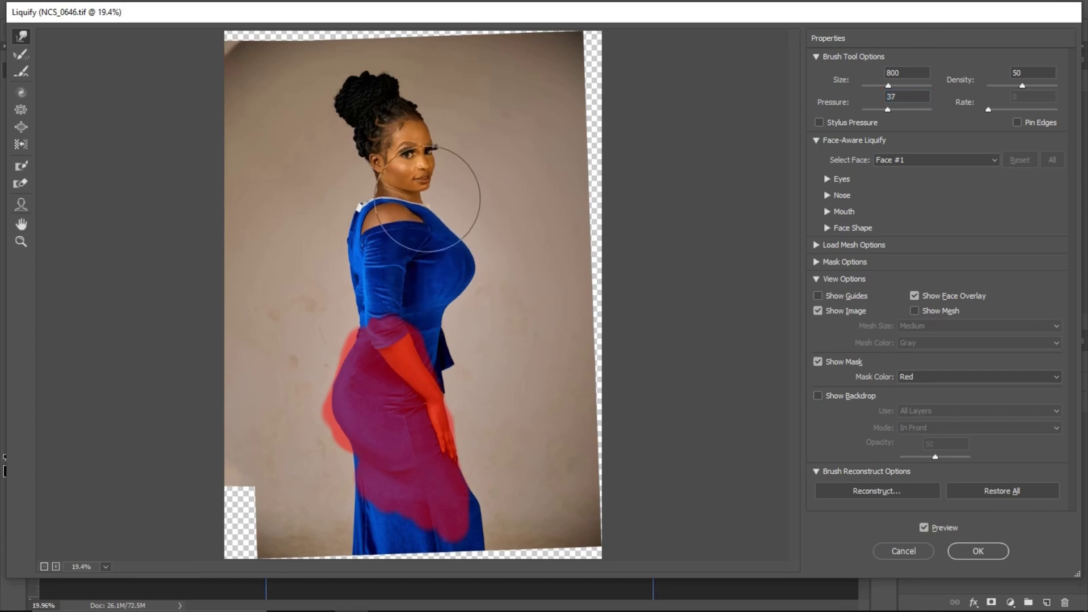
mouse_move(427, 198)
mouse_down()
mouse_move(437, 183)
mouse_move(449, 194)
mouse_up()
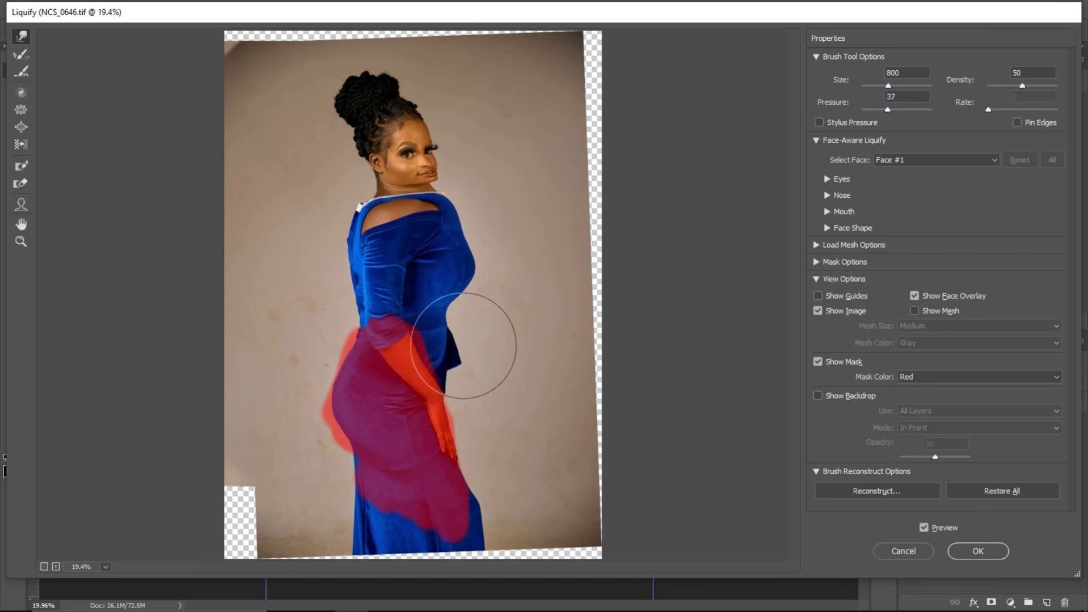
Step: Erase the freeze mask from the forearm, hand, hips and skirt with the Thaw Mask tool at size 250
key(ctrl+plus)
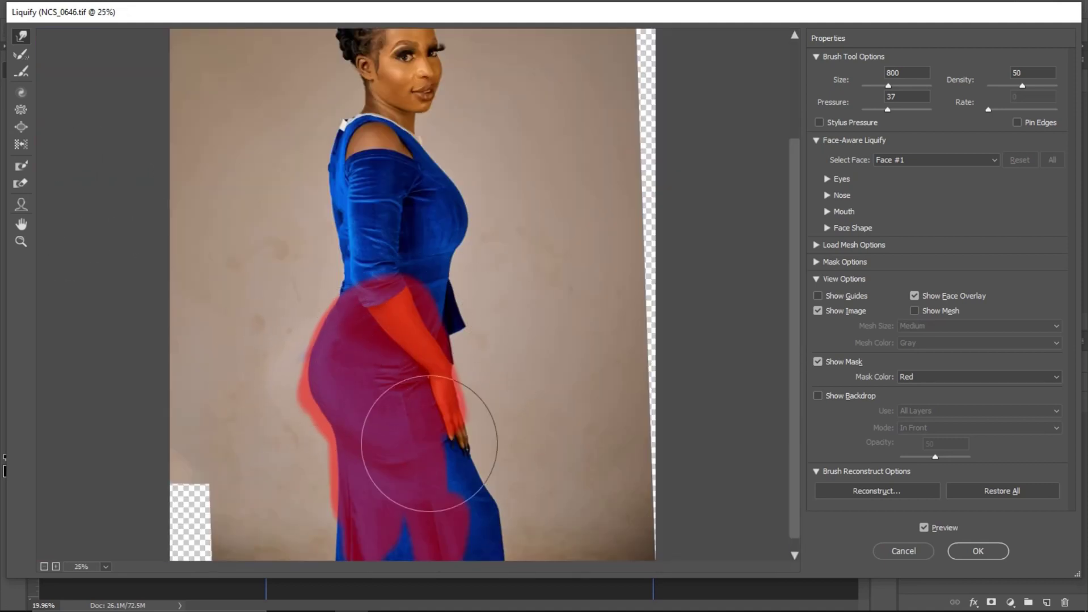
click(21, 185)
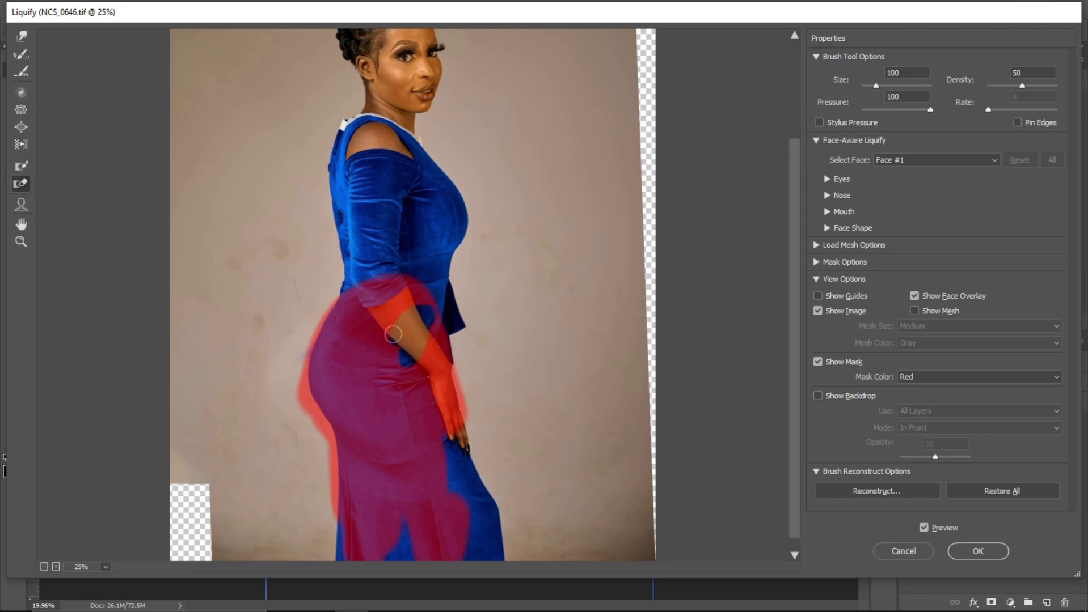
key(bracketright)
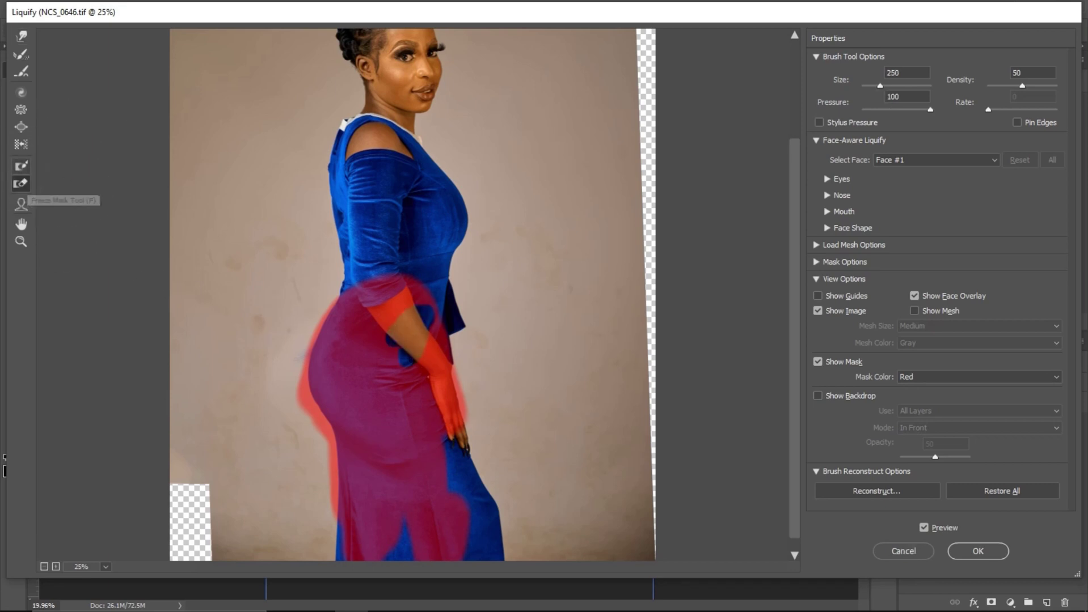
mouse_move(408, 287)
mouse_down()
mouse_move(398, 322)
mouse_move(435, 461)
mouse_move(460, 446)
mouse_up()
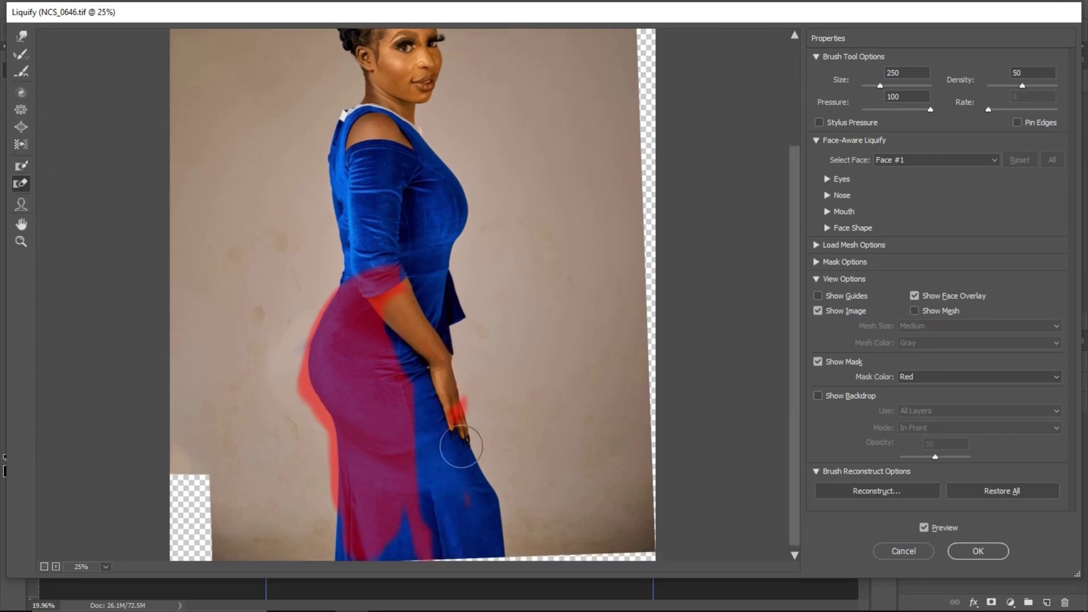
mouse_move(419, 536)
mouse_down()
mouse_move(378, 491)
mouse_move(362, 529)
mouse_move(386, 532)
mouse_move(400, 341)
mouse_up()
mouse_move(411, 254)
mouse_down()
mouse_move(335, 347)
mouse_move(316, 347)
mouse_move(316, 238)
mouse_up()
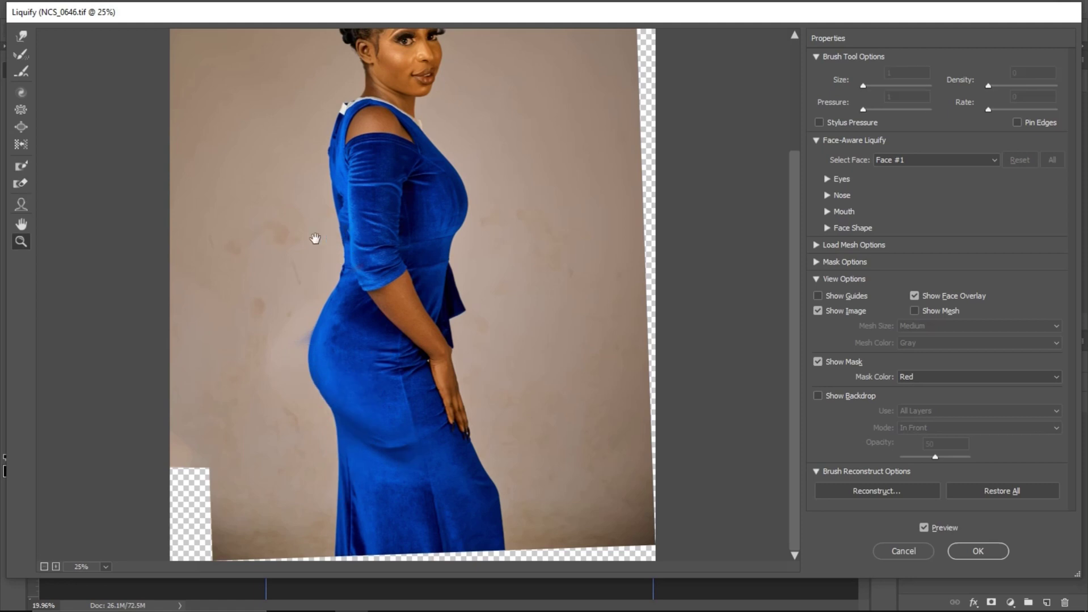
key(alt)
Step: Freeze the blue sleeve and elbow, and try pushing the arm's edge with the Forward Warp tool at size 800
click(23, 167)
mouse_move(388, 211)
mouse_down()
mouse_move(365, 187)
mouse_move(368, 267)
mouse_move(369, 254)
mouse_up()
mouse_move(374, 175)
mouse_down()
mouse_move(377, 267)
mouse_move(396, 285)
mouse_up()
click(21, 35)
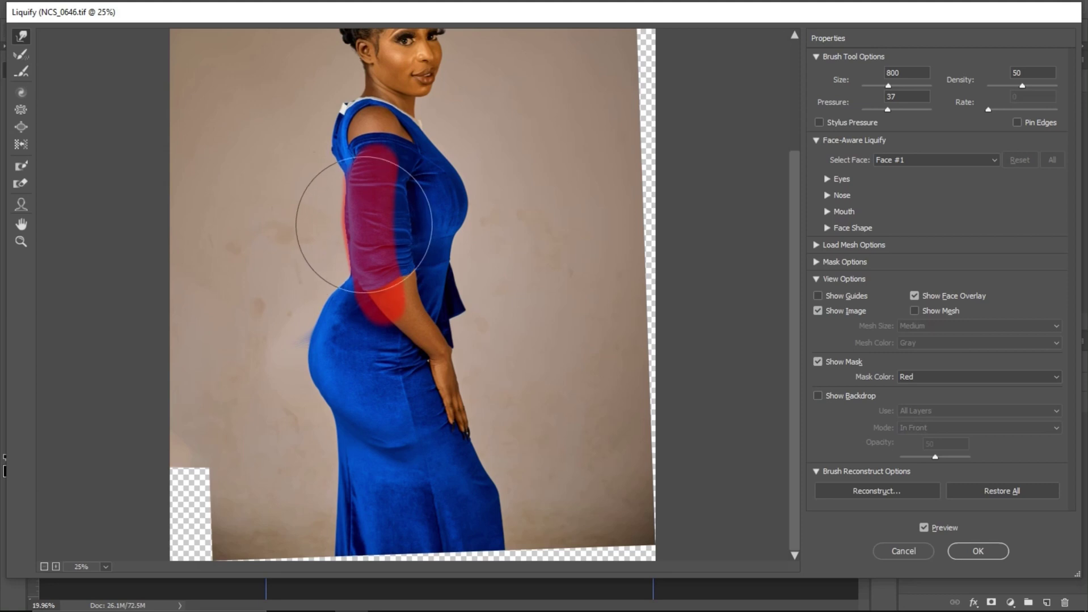
key(ctrl)
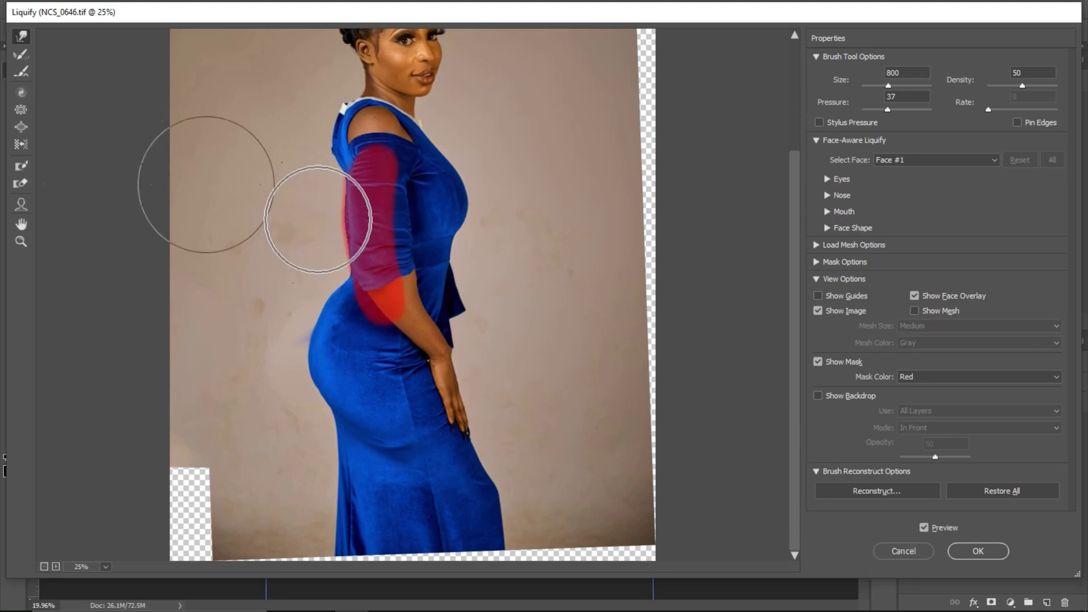
Step: Thaw the mask over the sleeve and elbow with the Thaw Mask tool enlarged to size 600
click(20, 183)
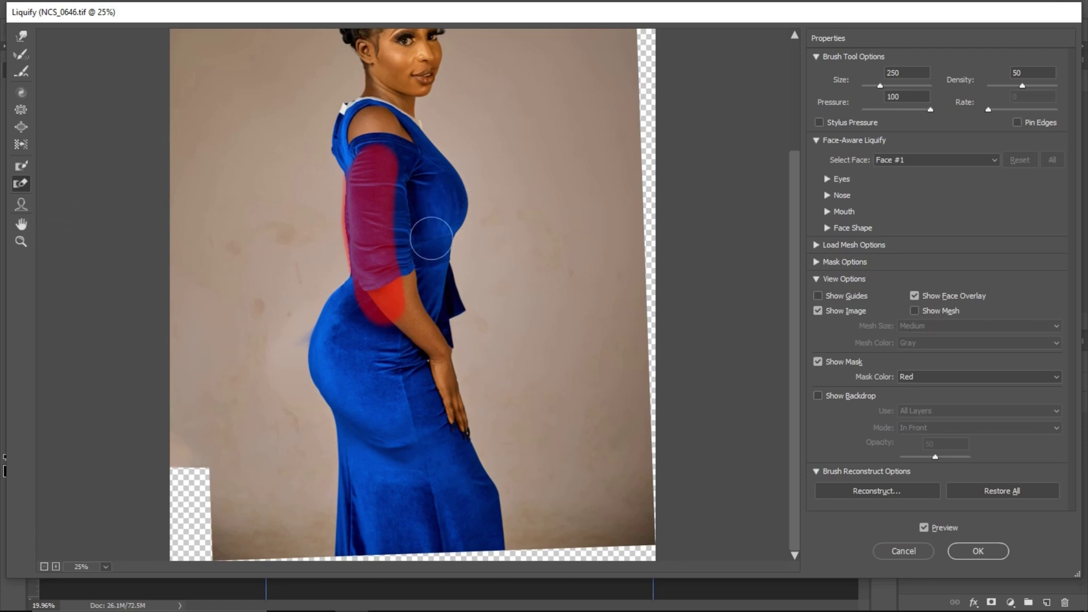
key(bracketright)
key(bracketright)
key(bracketright)
key(bracketright)
drag(375, 170, 363, 272)
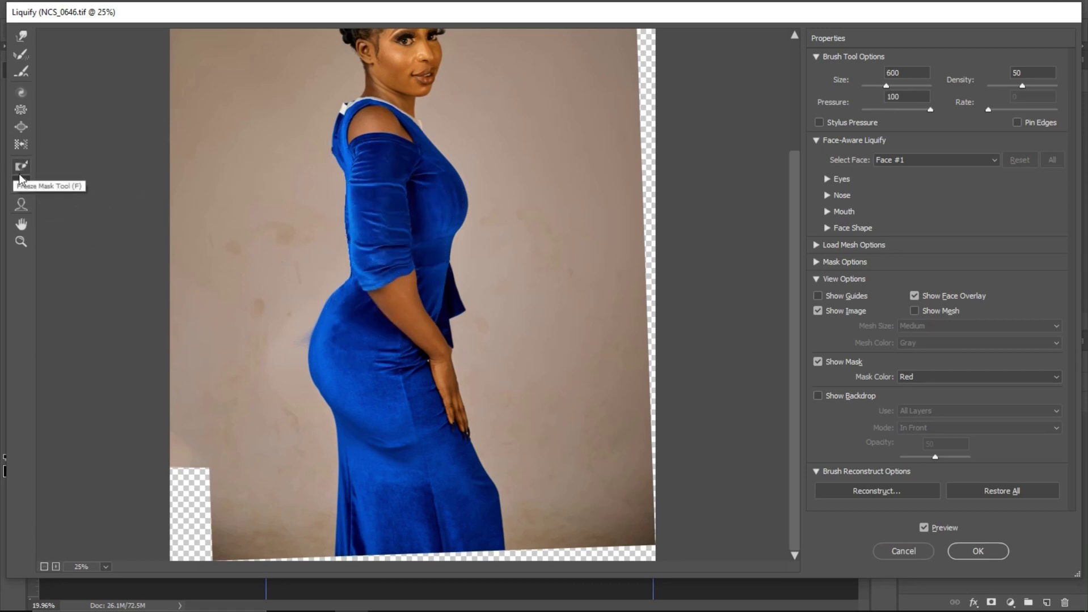
Step: Push the unfrozen sleeve with the Forward Warp tool at size 800 and pressure 37, and cancel the Liquify edit
click(21, 36)
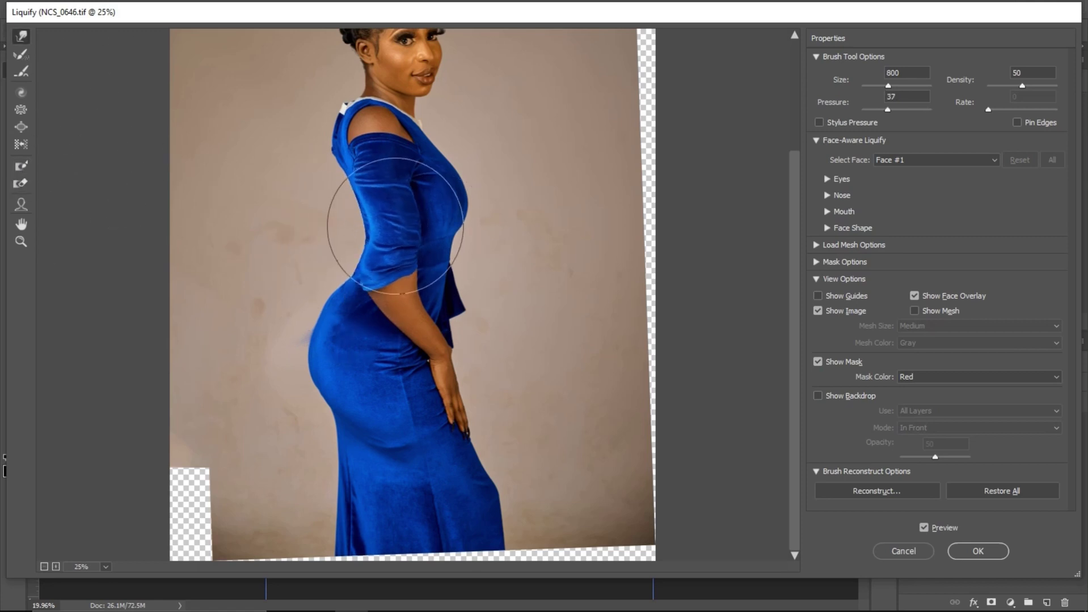
mouse_move(364, 240)
mouse_down()
mouse_move(295, 234)
mouse_move(333, 241)
mouse_move(307, 234)
mouse_move(316, 212)
mouse_up()
key(ctrl)
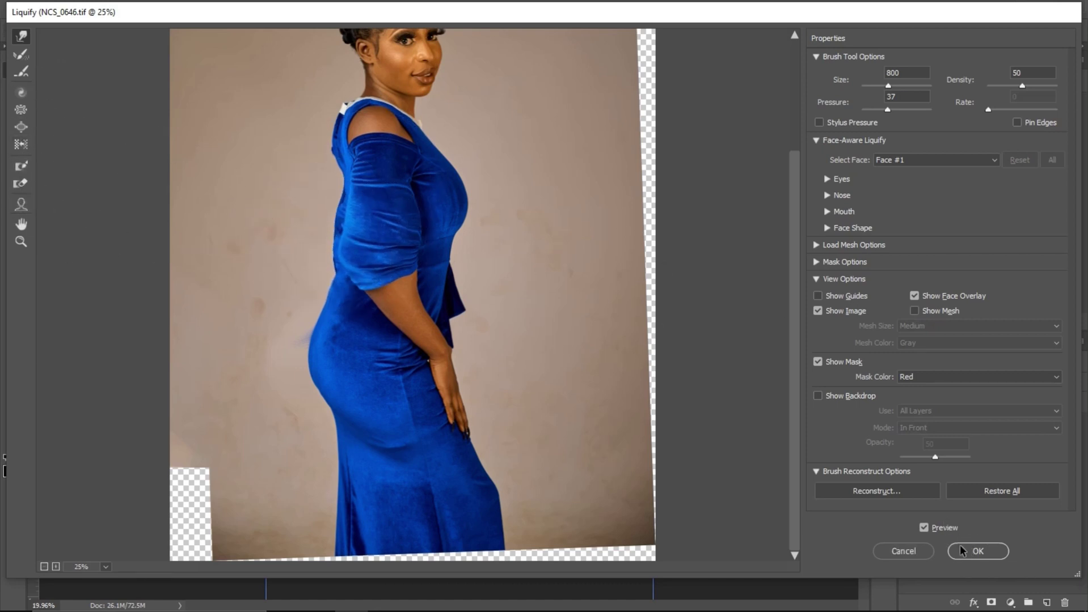
click(925, 554)
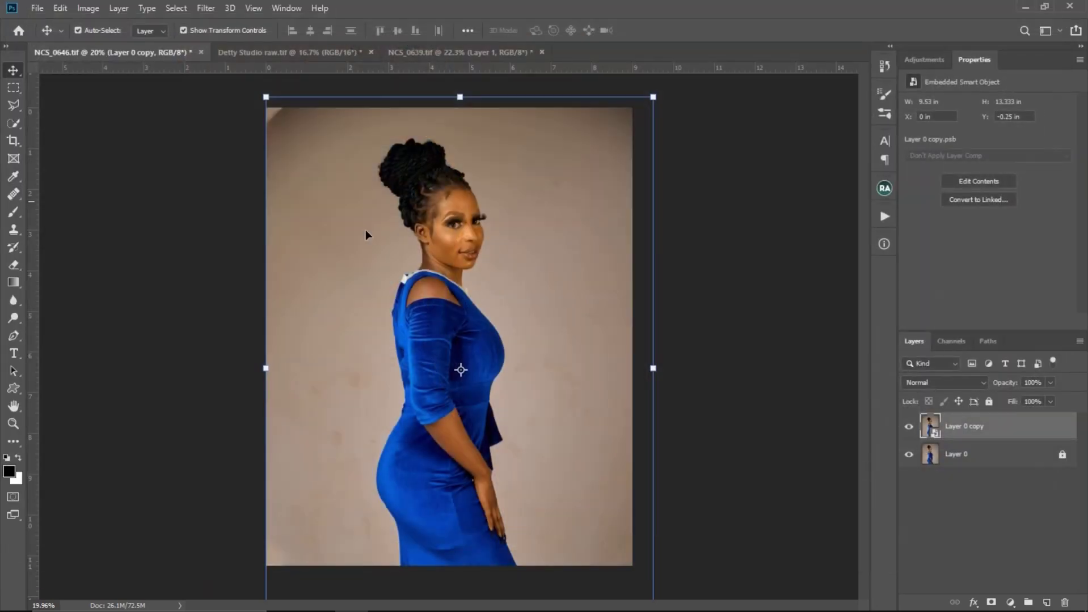
Step: Switch to the Detty Studio raw.tif portrait and duplicate its Background layer
click(286, 52)
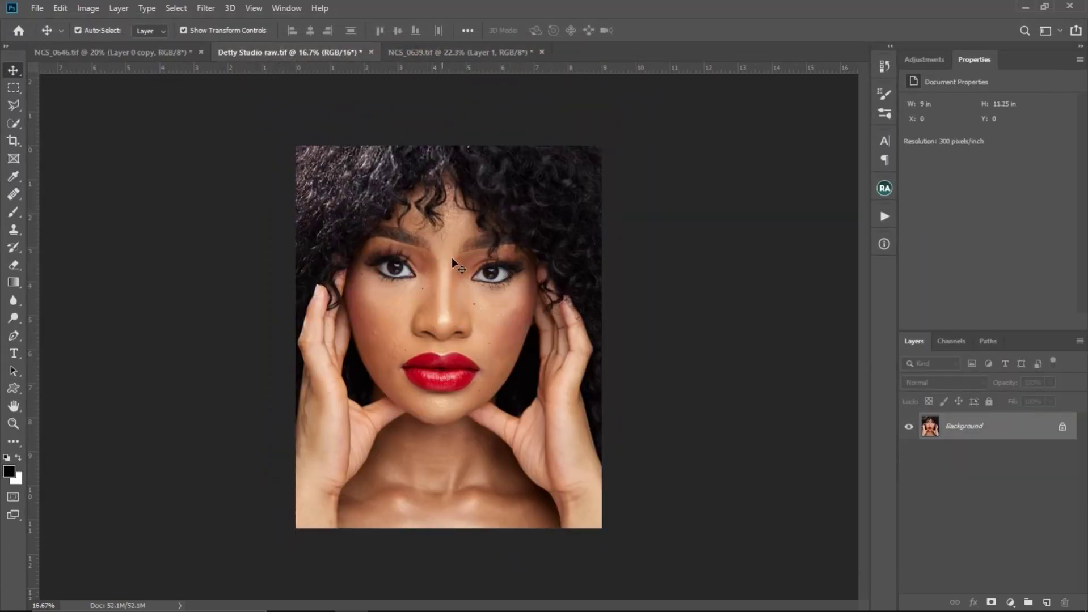
key(ctrl)
key(ctrl+j)
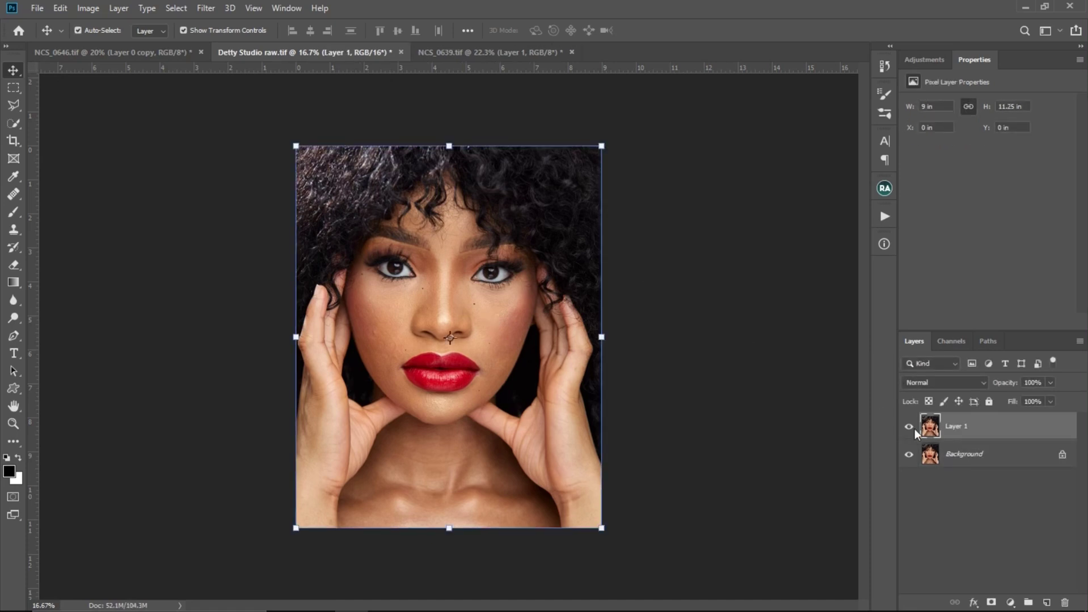
Step: Select the duplicated portrait layer and convert it for smart filters
click(971, 455)
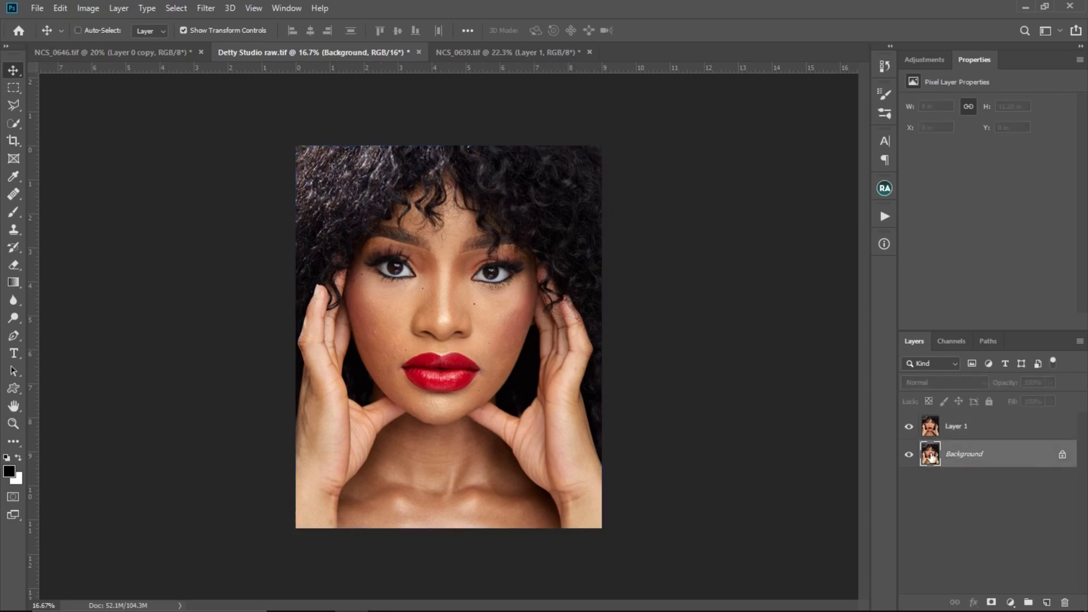
click(954, 454)
click(963, 430)
key(ctrl)
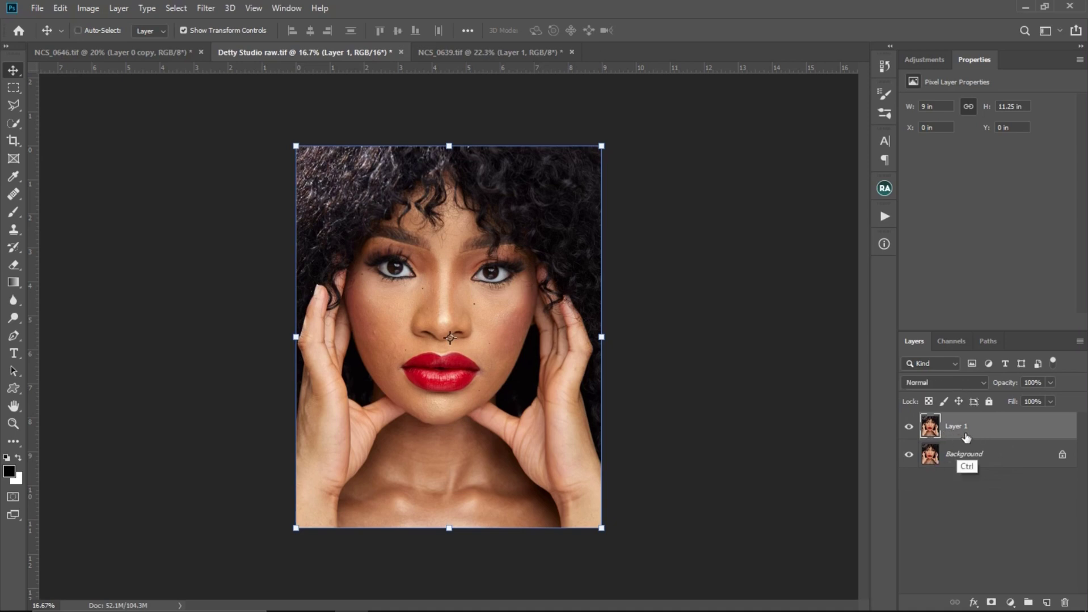
click(206, 8)
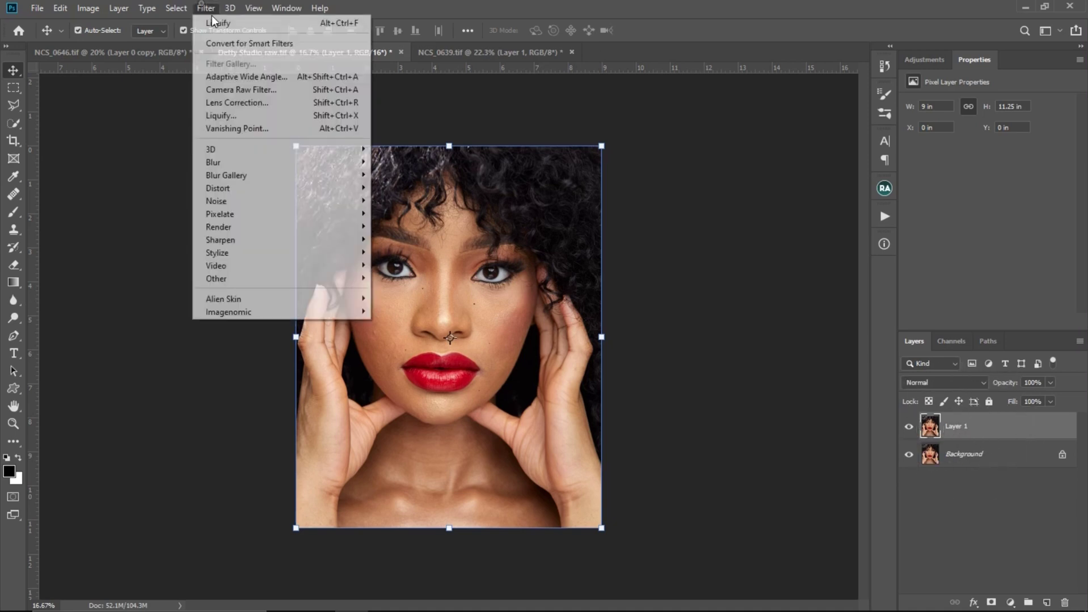
click(275, 43)
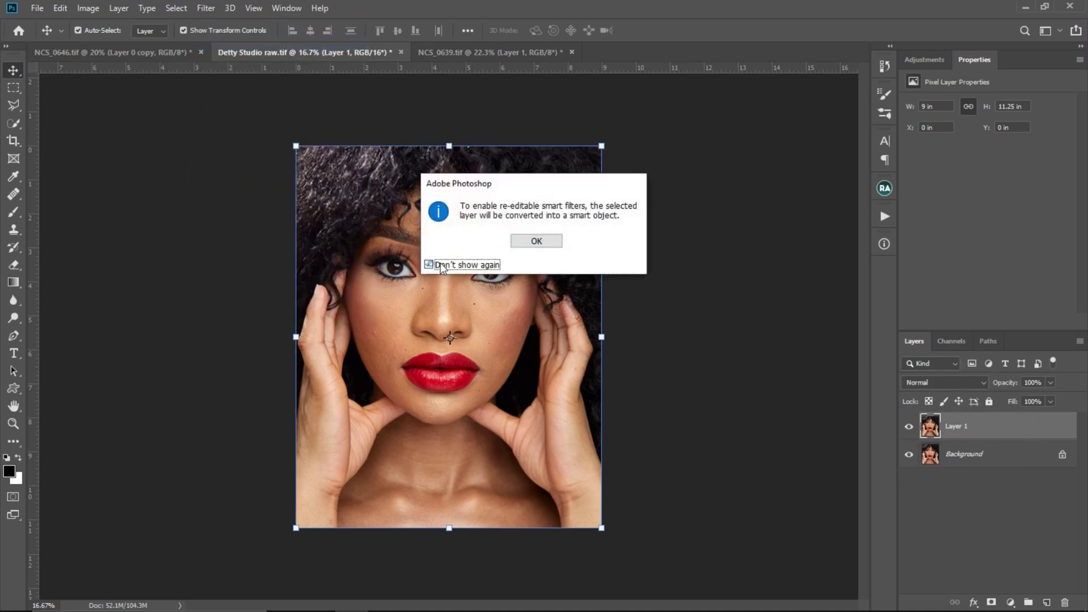
click(533, 241)
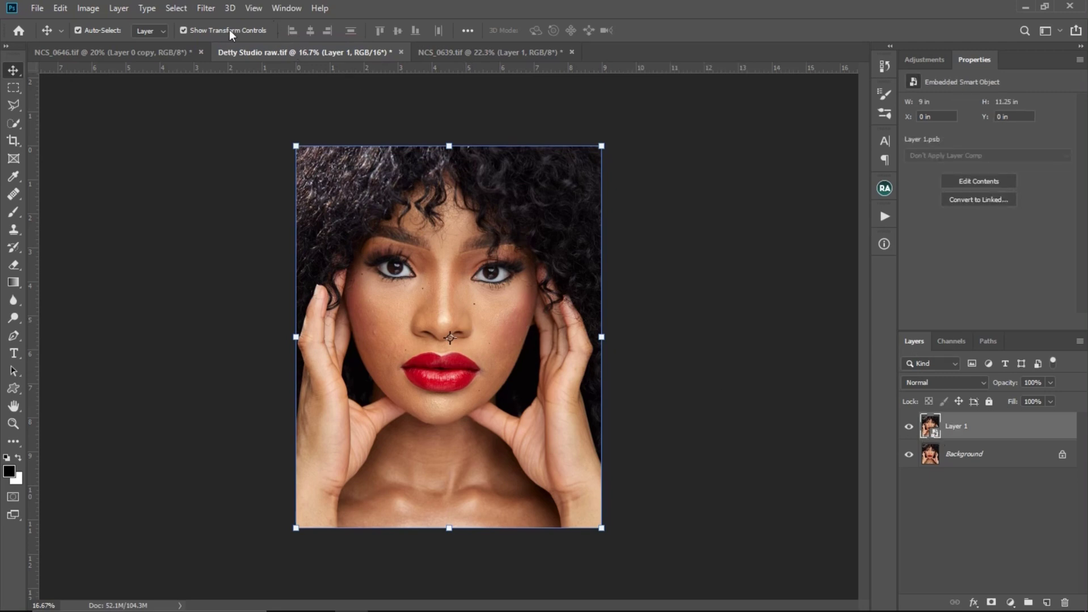
Step: Open the Liquify filter on the portrait's smart object and activate the Face tool
click(207, 12)
click(232, 115)
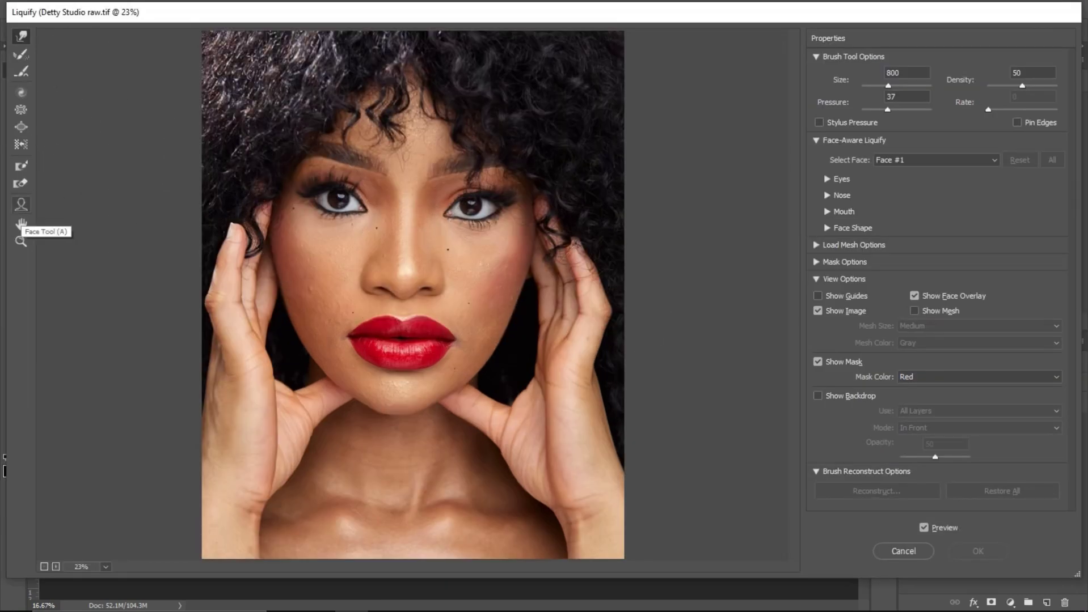
click(21, 211)
Step: Examine the Face tool's on-image handles around the face outline, eyes and nose
mouse_move(532, 133)
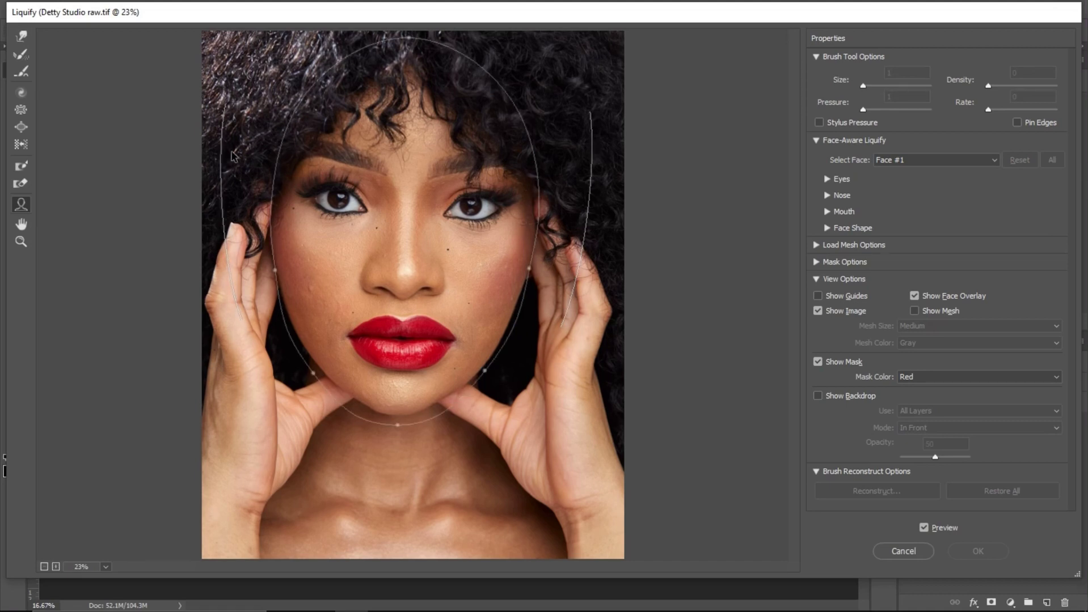
mouse_move(551, 239)
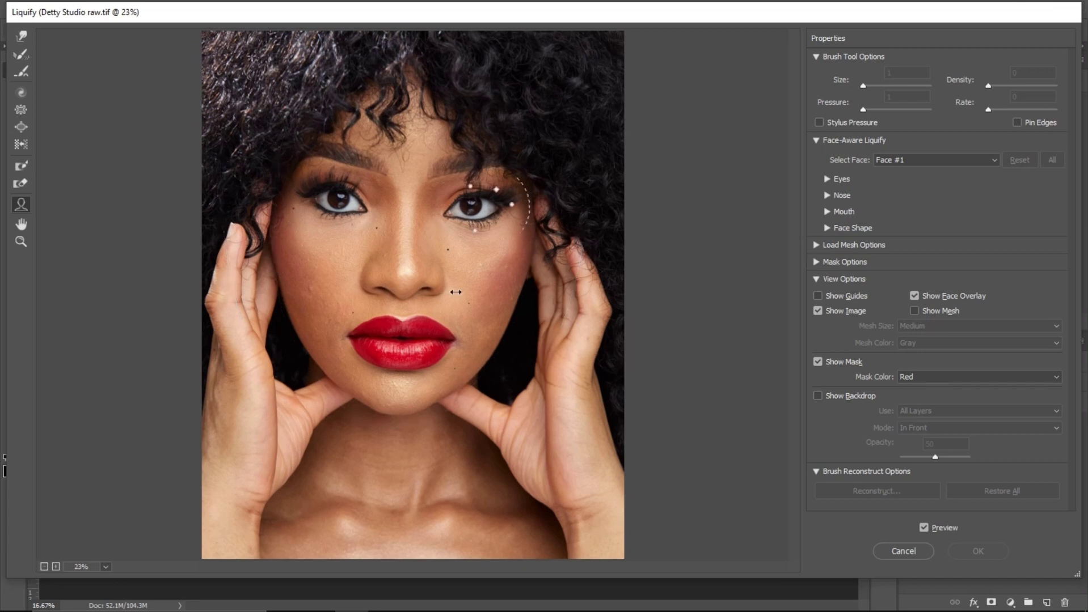
mouse_move(346, 214)
mouse_move(382, 256)
mouse_move(525, 210)
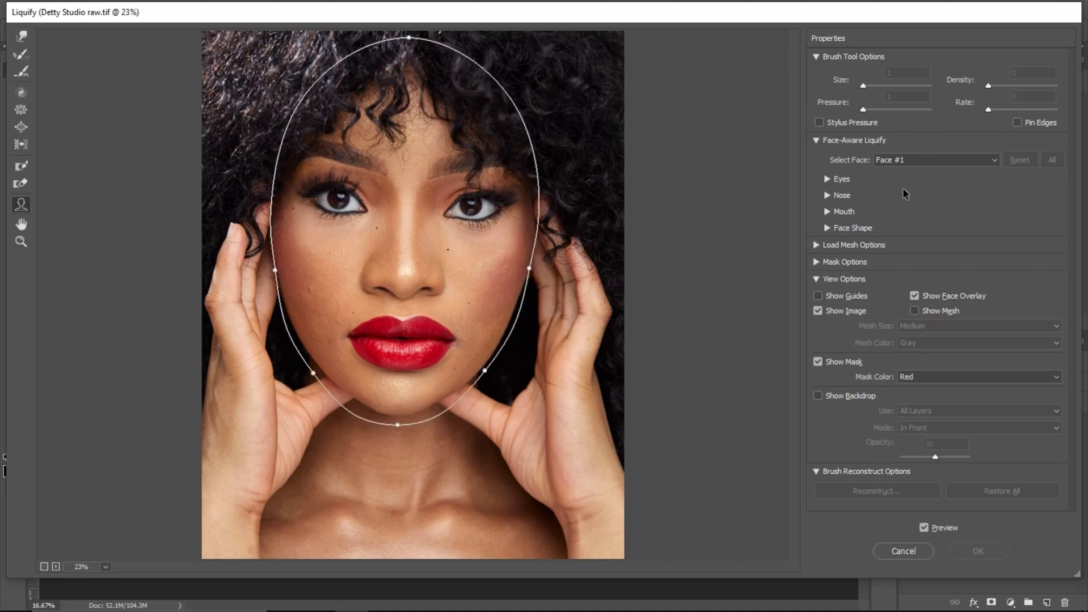
mouse_move(348, 273)
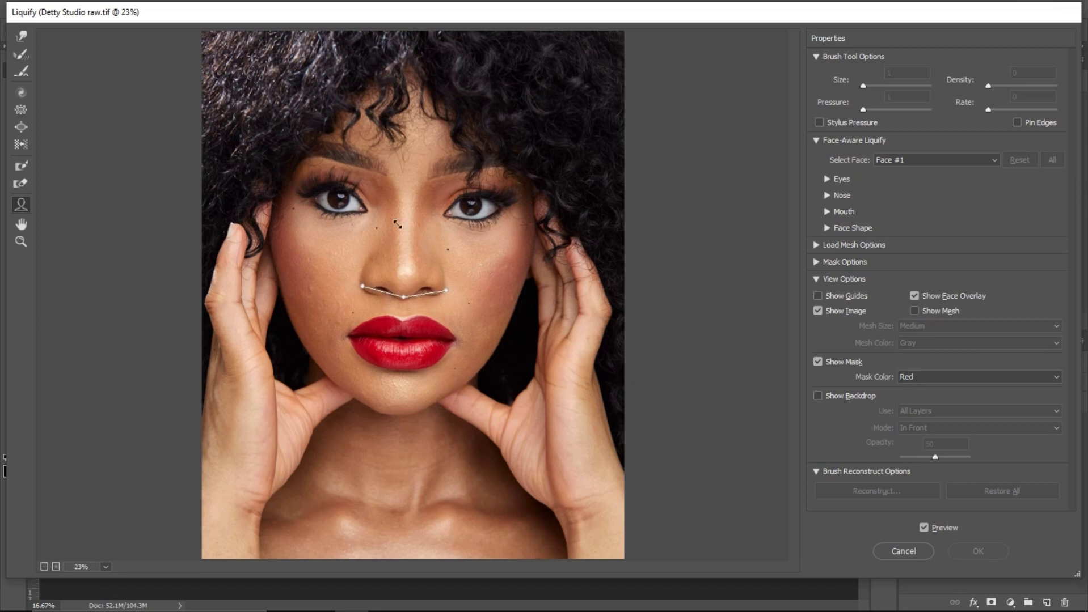
mouse_move(516, 289)
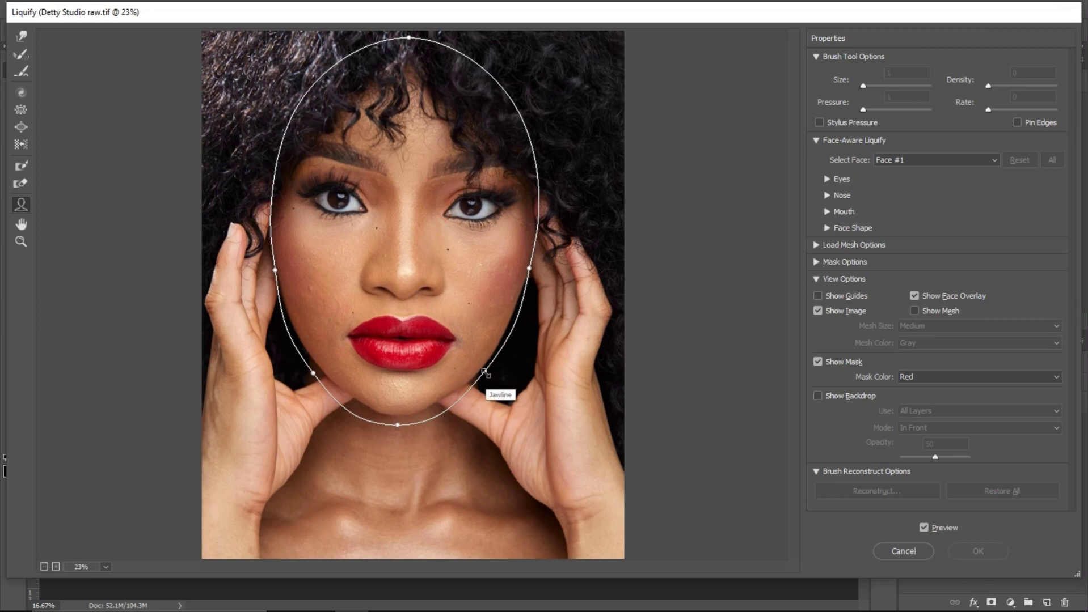
Step: Narrow the jawline to -100 with the Face tool and compare the face with the preview off and on
click(479, 366)
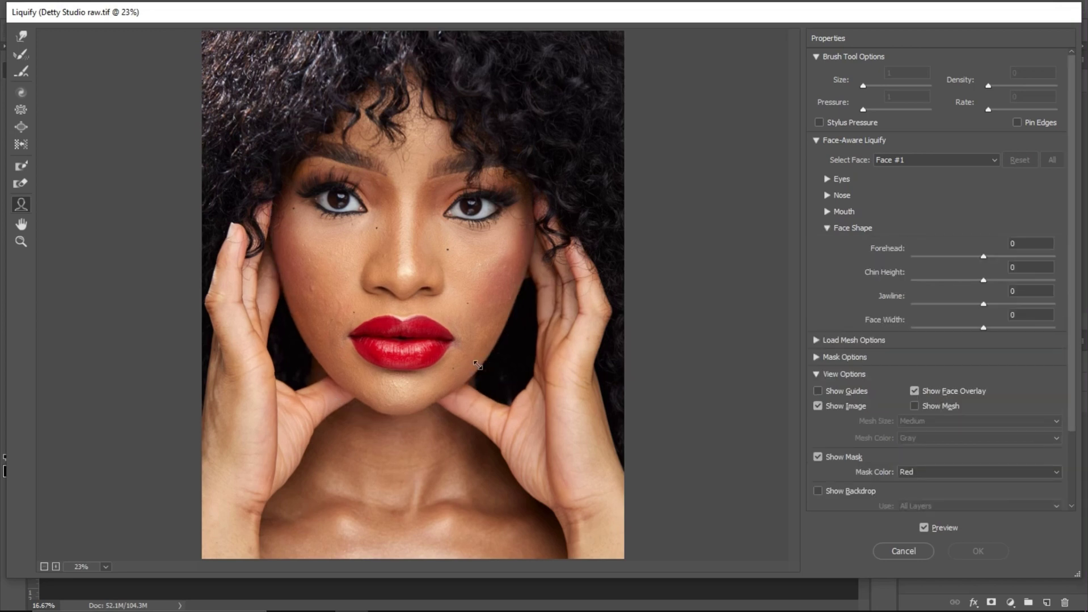
drag(476, 364, 467, 357)
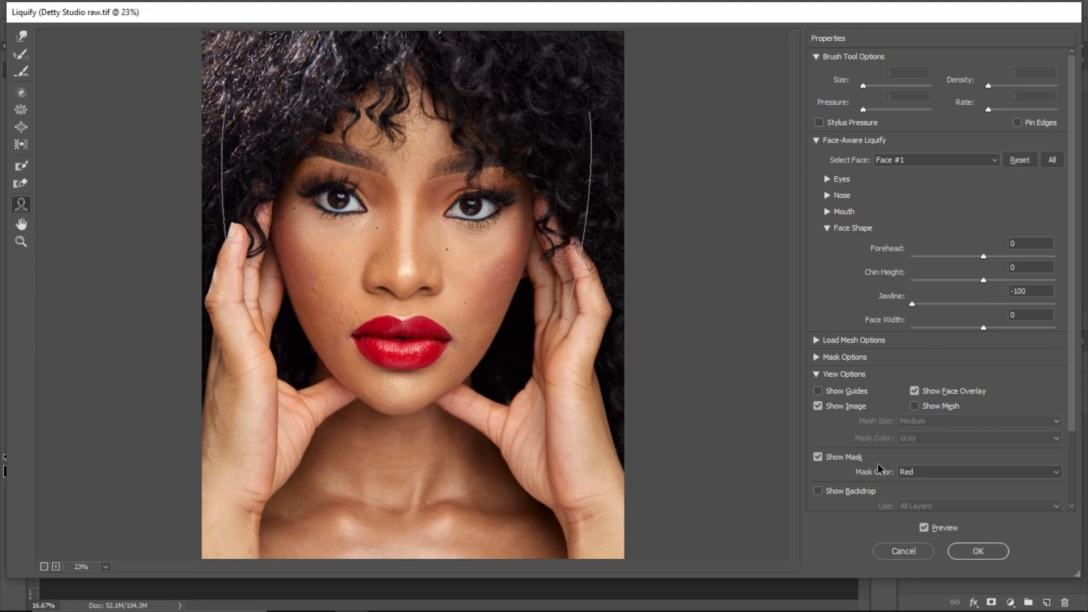
click(925, 528)
click(925, 528)
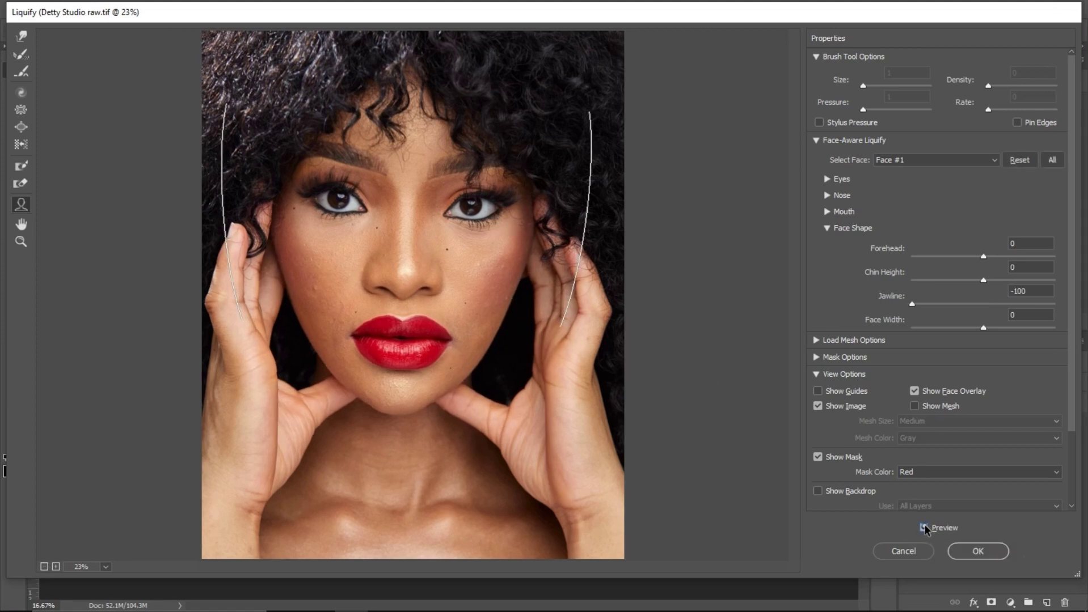
click(923, 528)
click(923, 528)
Step: Set the face shape's jawline to -50 and the chin height to 67 using the Face tool
mouse_move(475, 374)
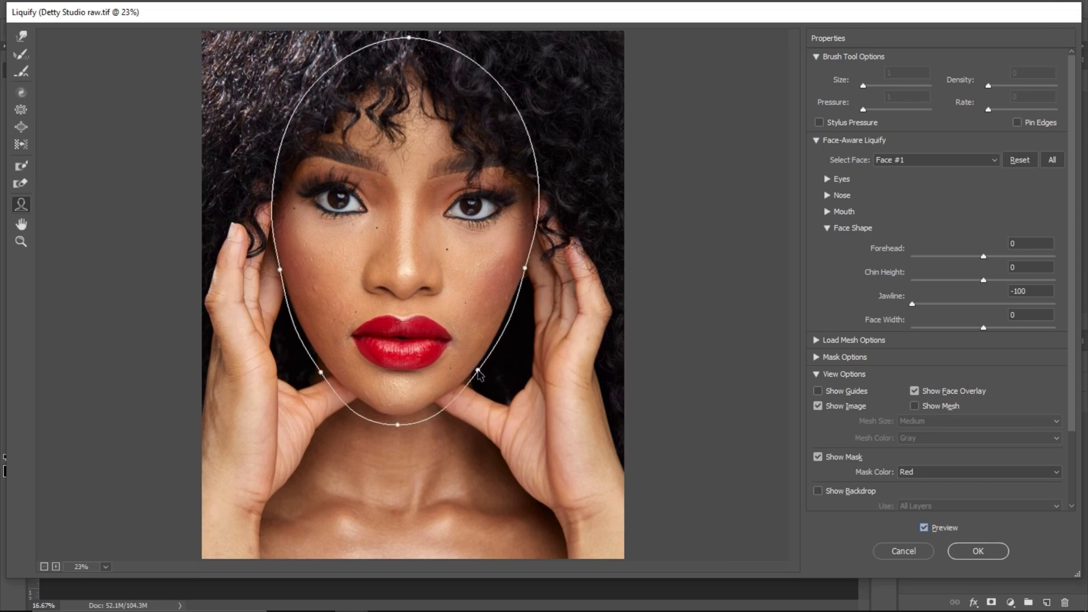
drag(475, 374, 481, 371)
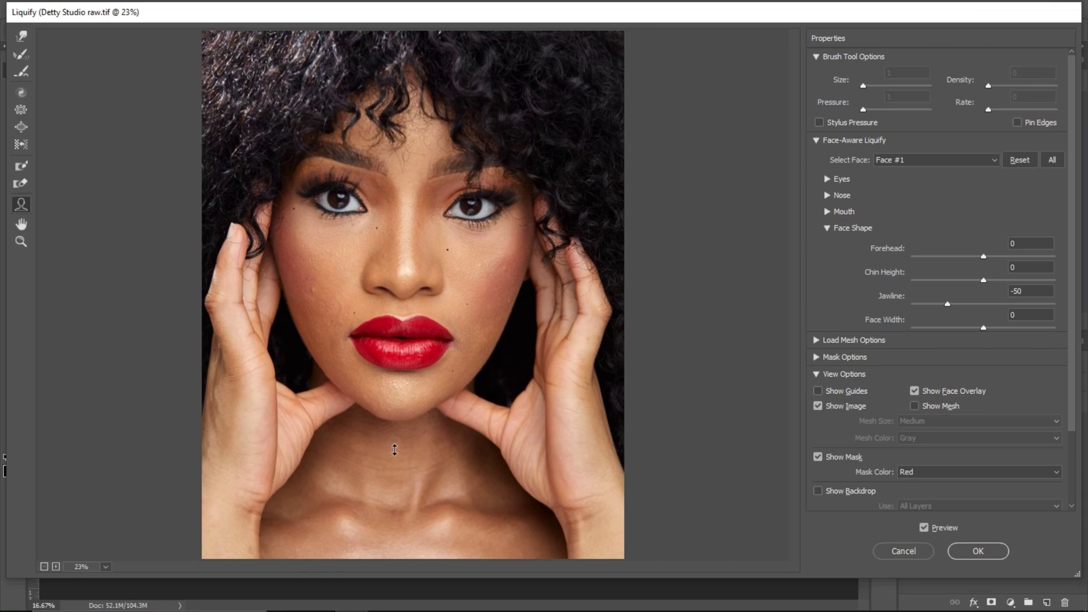
drag(394, 449, 395, 397)
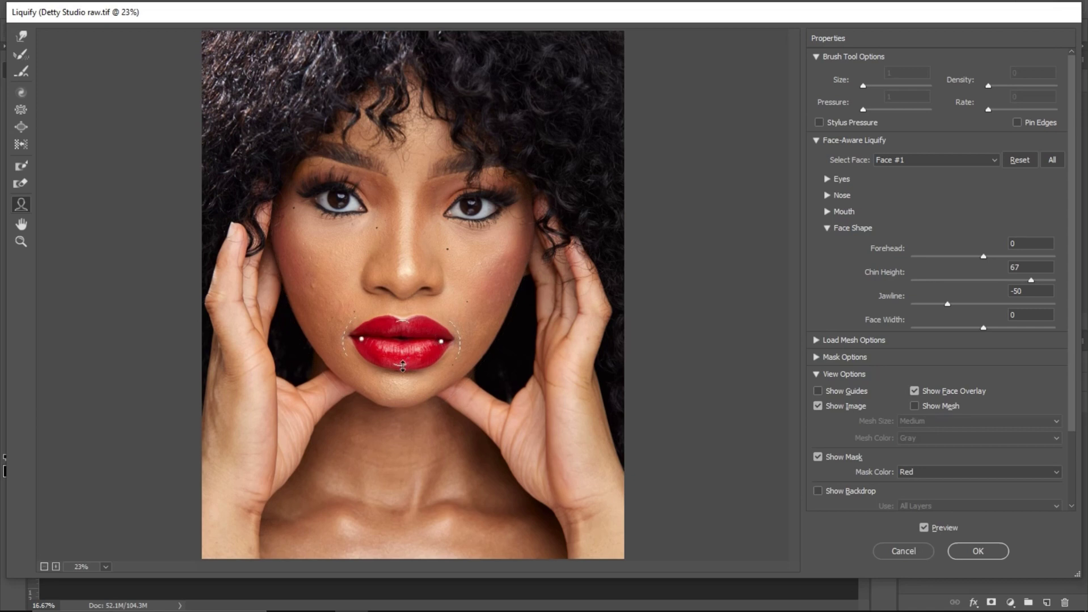
Step: Reshape the mouth with the Face tool to smile -35, upper lip 72, lower lip -20 and mouth width -4
drag(402, 364, 401, 383)
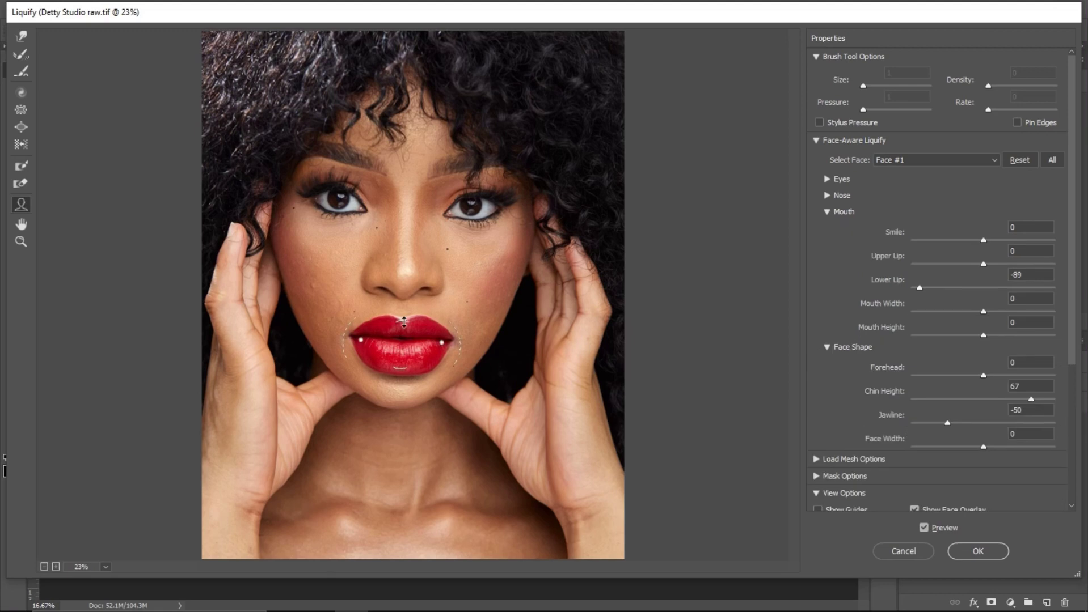
drag(406, 306, 406, 303)
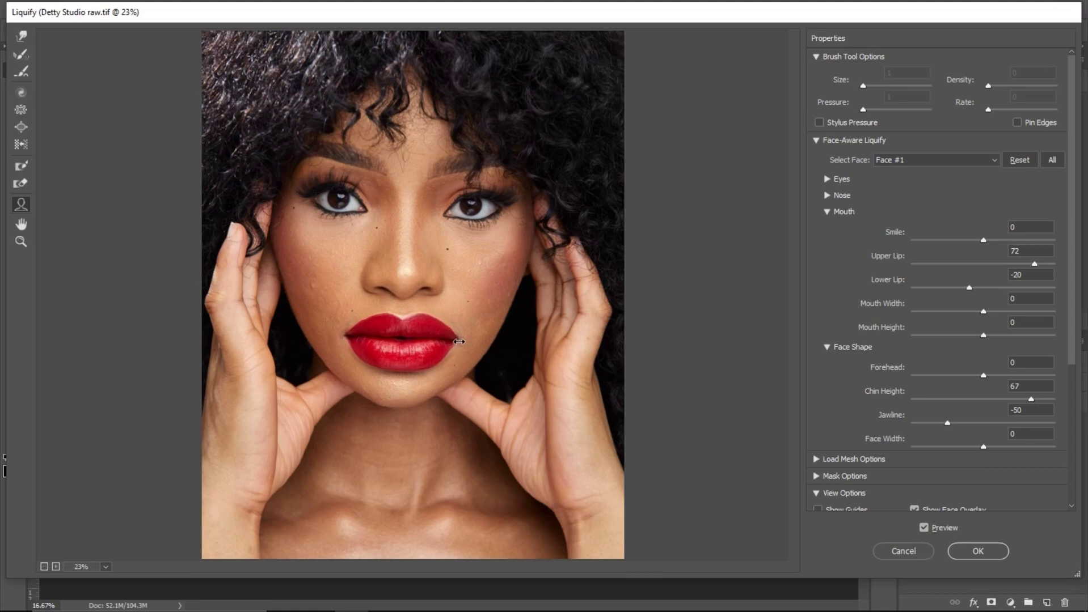
drag(456, 341, 452, 340)
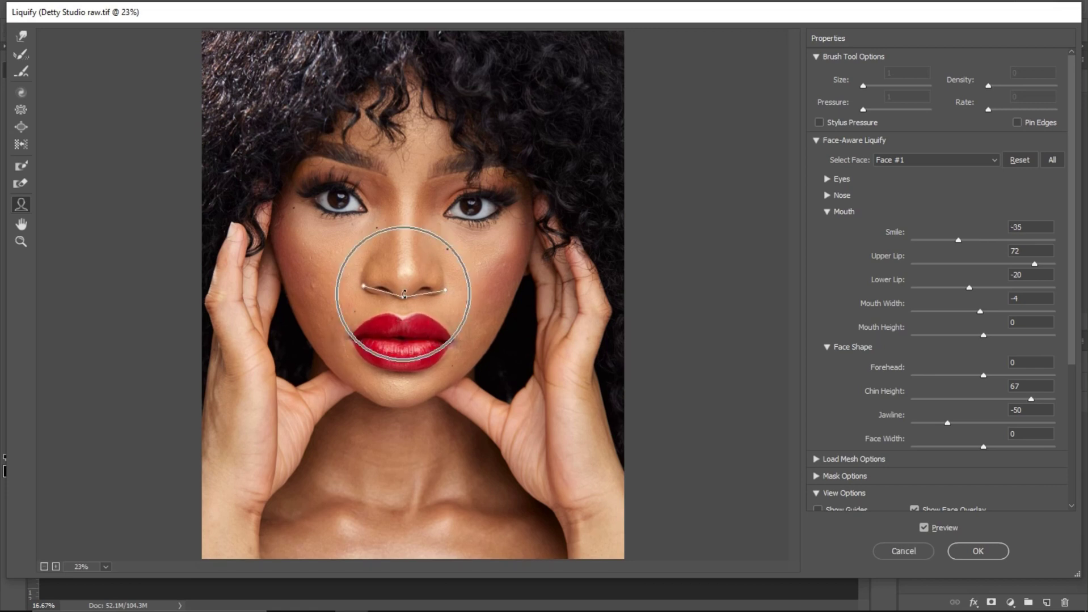
key(alt)
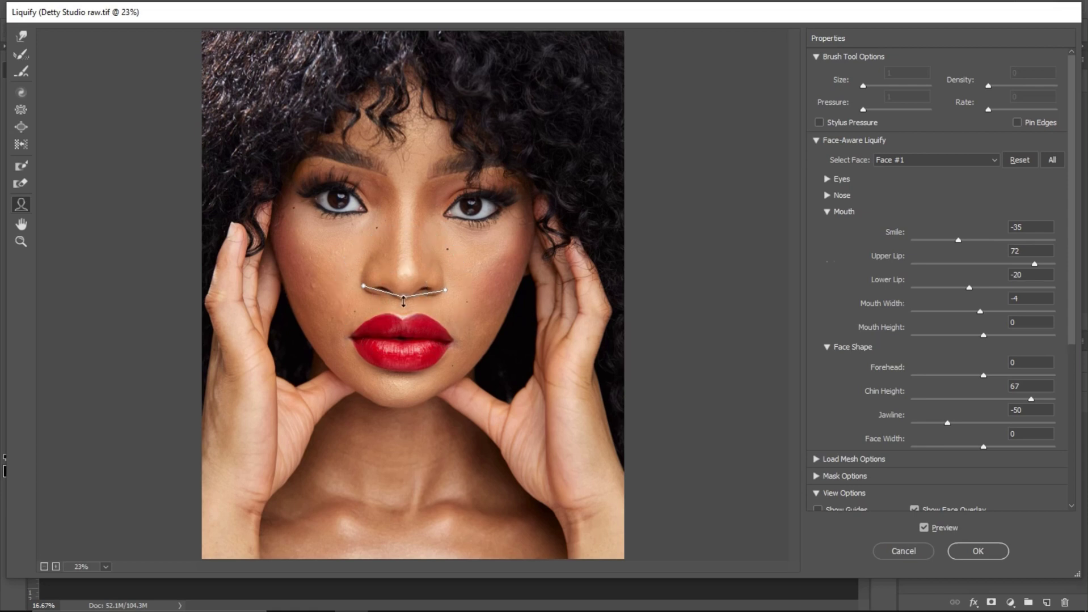
Step: Set nose height to -28 and nose width to -100, and the model's left eye to size -39, height 46, width 84 and tilt 3
click(403, 304)
drag(403, 306, 407, 255)
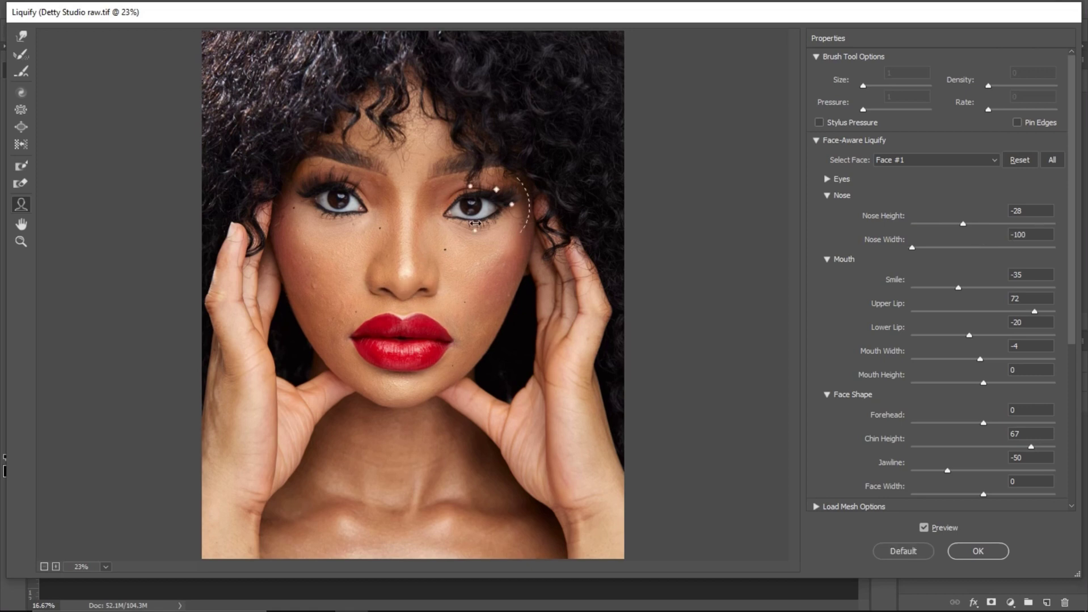
mouse_move(475, 258)
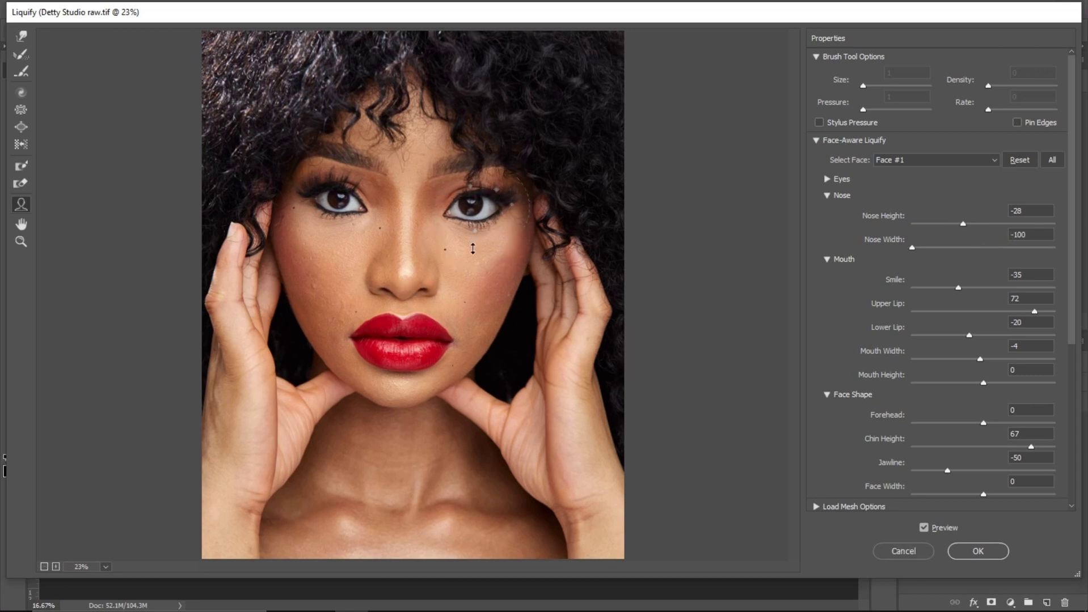
drag(471, 245, 493, 198)
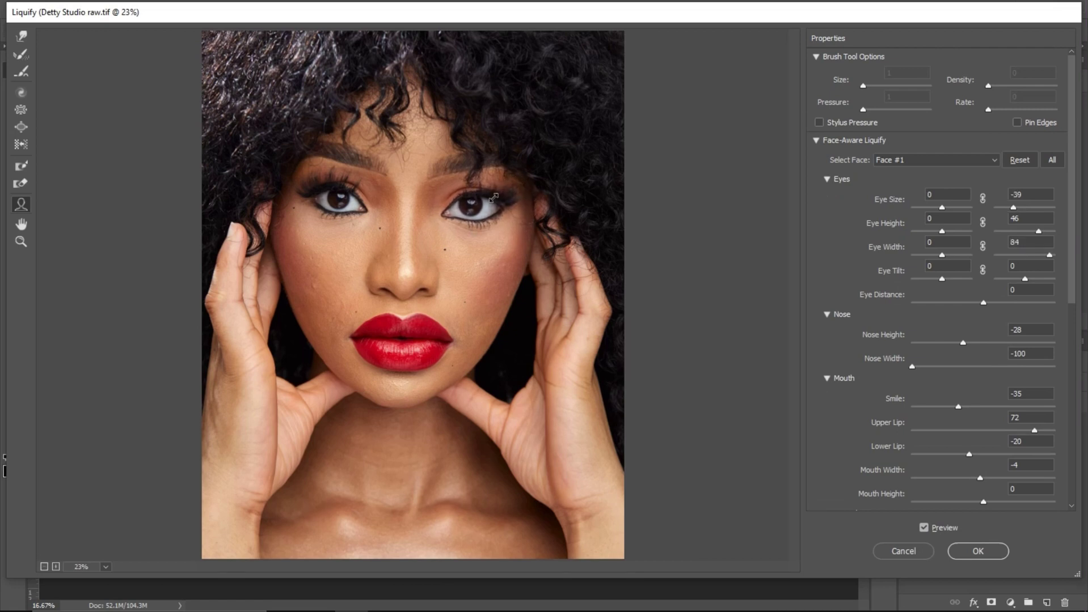
mouse_move(518, 208)
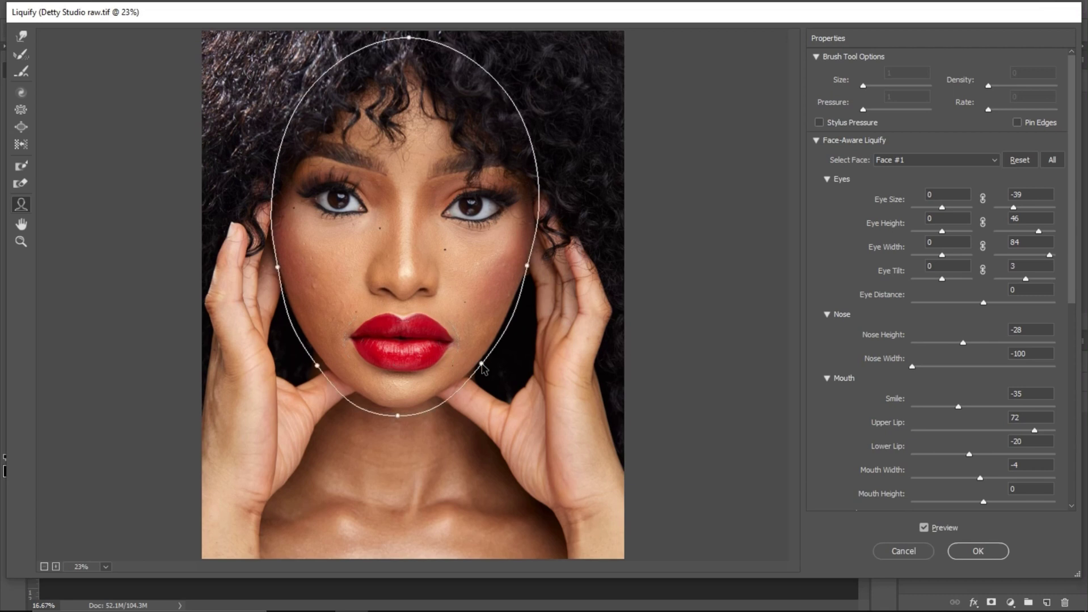
Step: Lower the chin slightly and reshape the mouth to upper lip 21, lower lip 56 and mouth width 51
drag(397, 416, 398, 423)
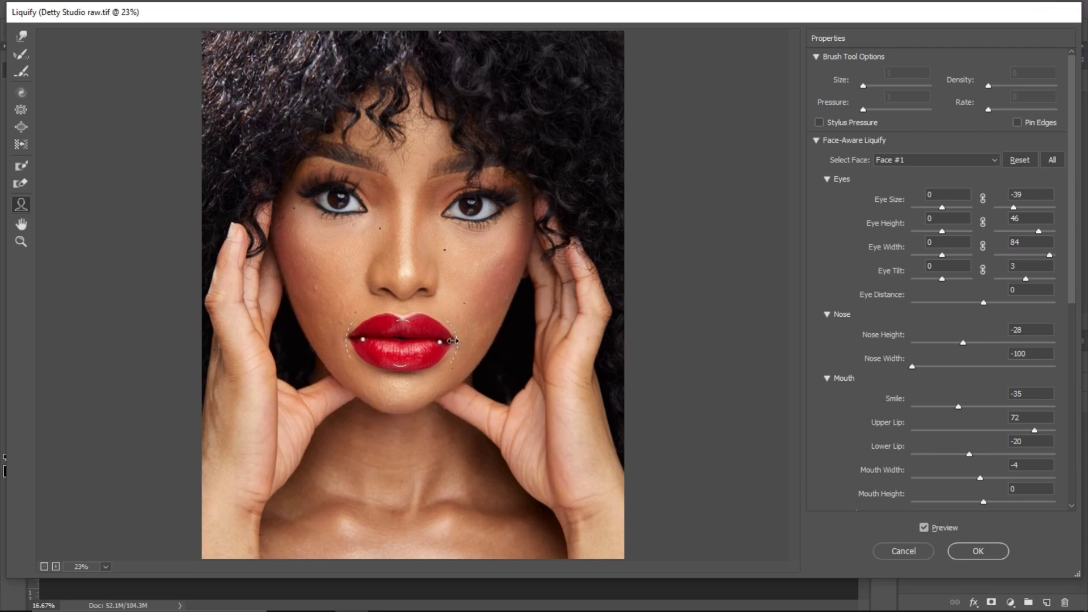
drag(403, 366, 402, 361)
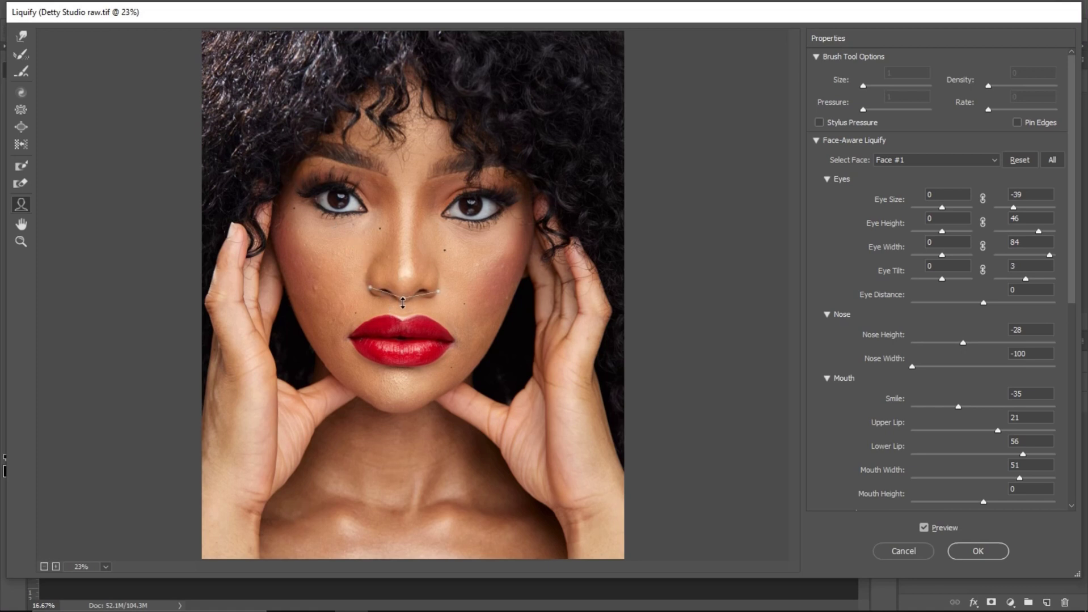
Step: Set the nose height to -56 and nose width to -32, and adjust the face width at the cheek
drag(436, 299, 463, 294)
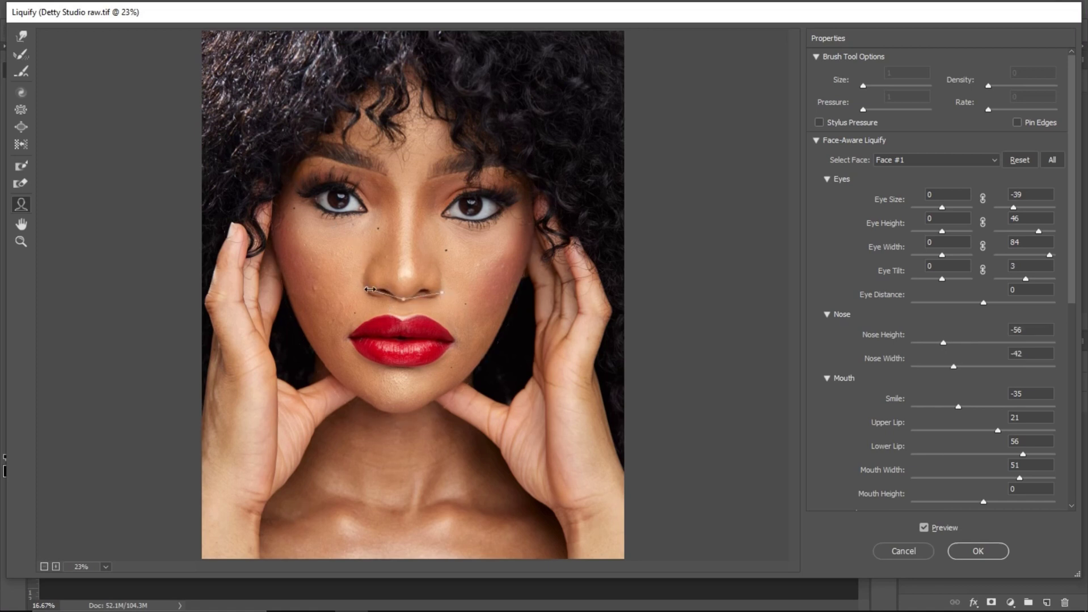
drag(368, 290, 360, 291)
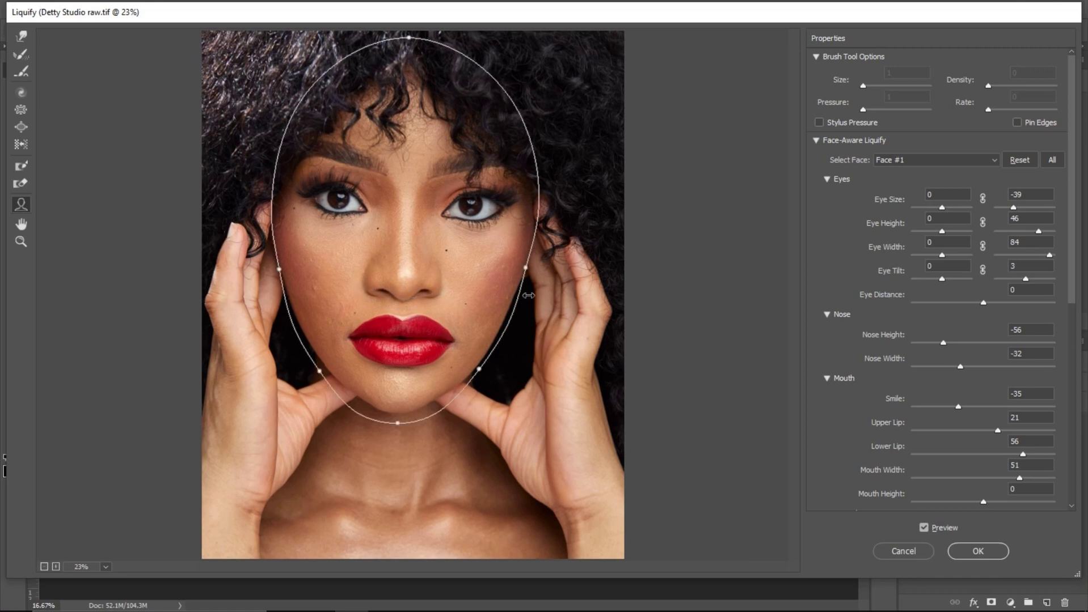
drag(522, 273, 531, 271)
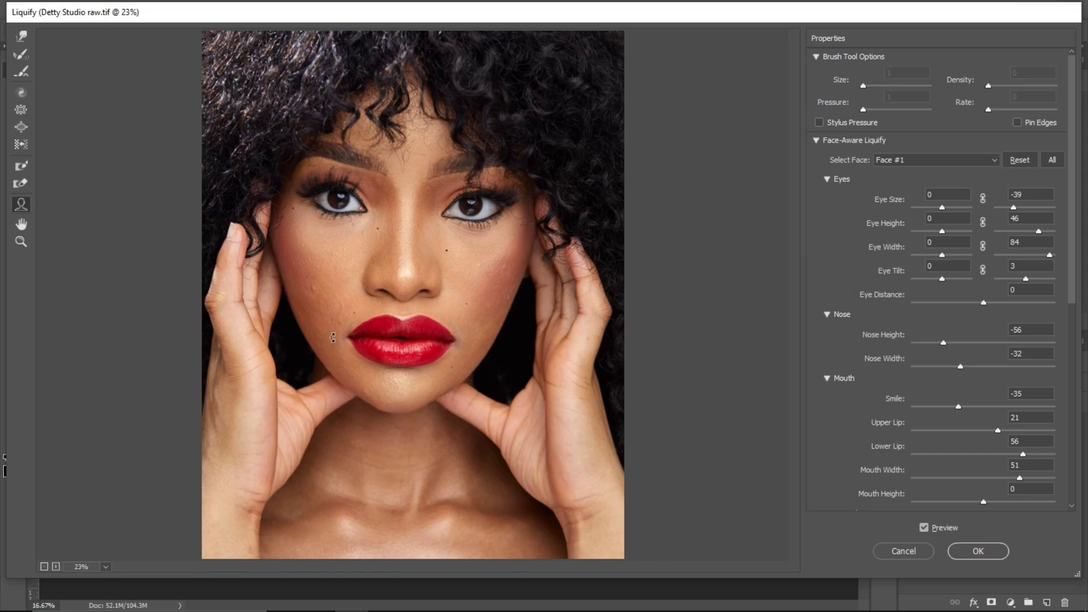
Step: Set the smile to -59 and lower lip to -100, apply the Liquify filter, and check the portrait closer up
drag(401, 364, 394, 405)
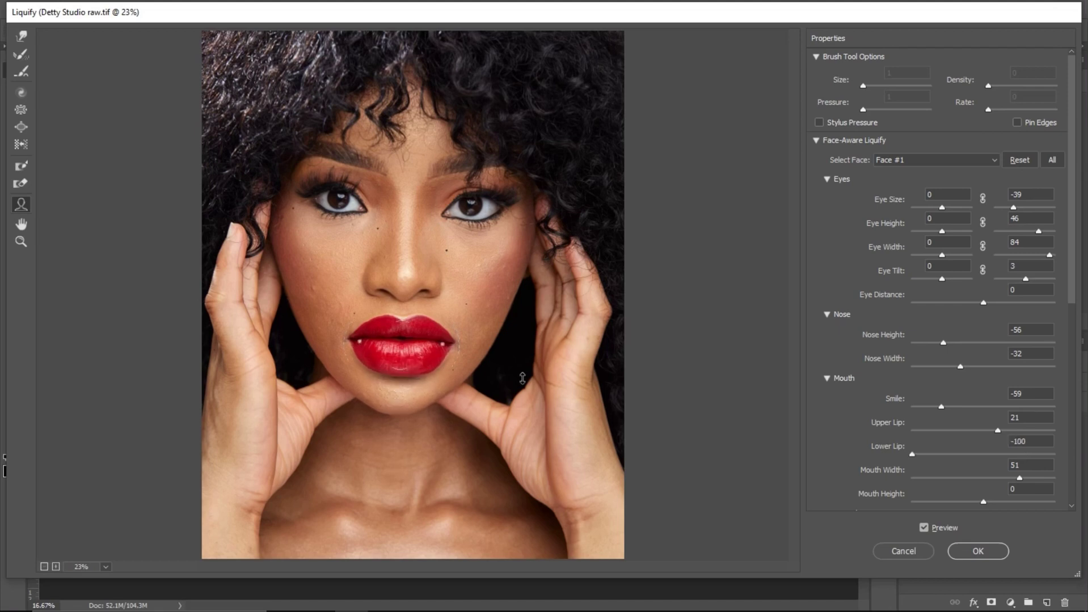
click(976, 553)
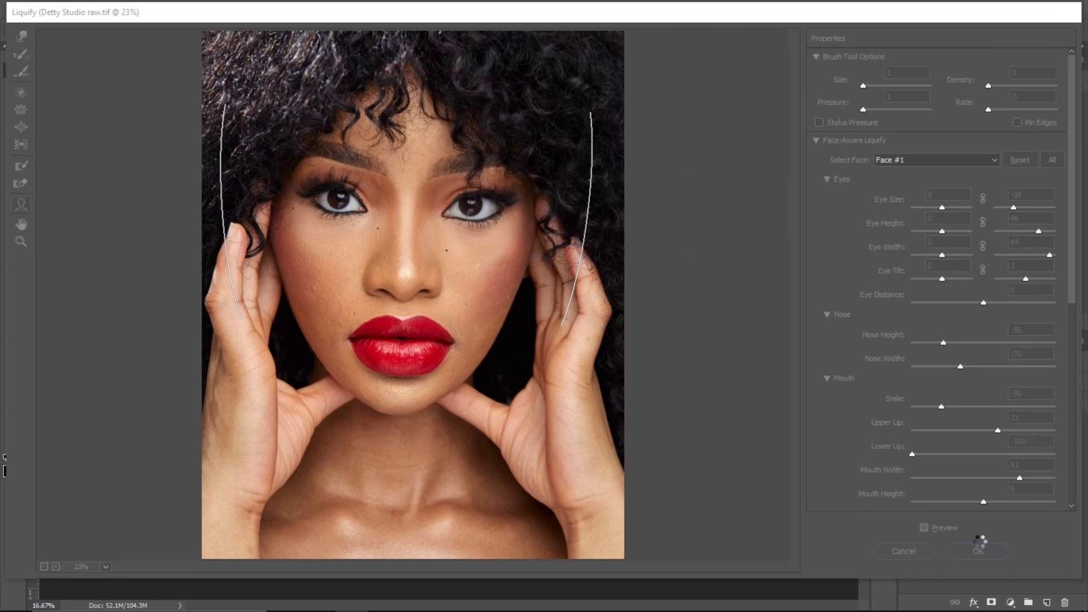
key(z)
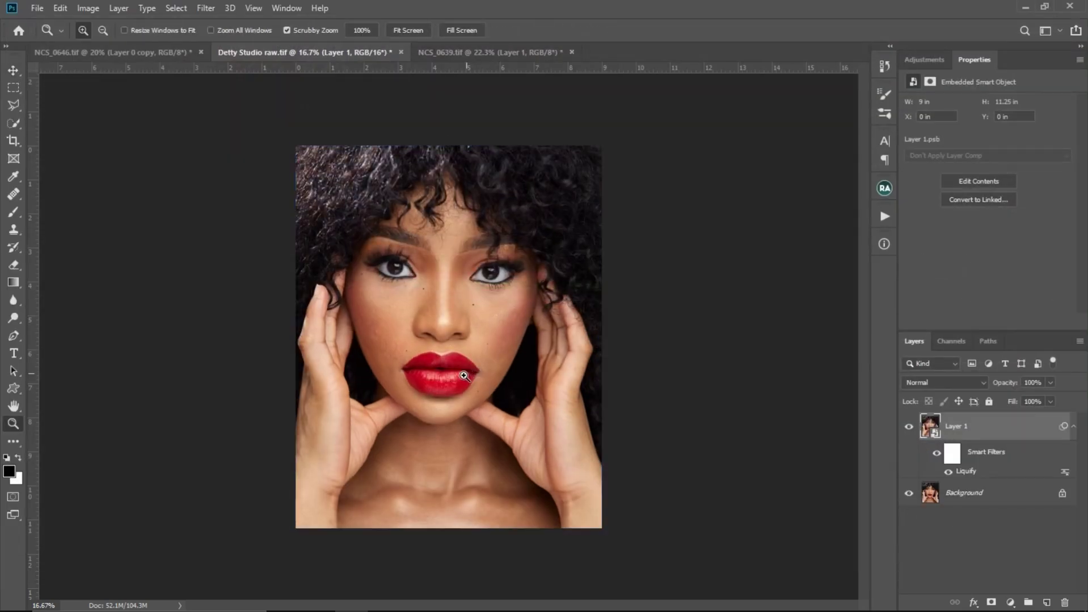
drag(464, 376, 429, 383)
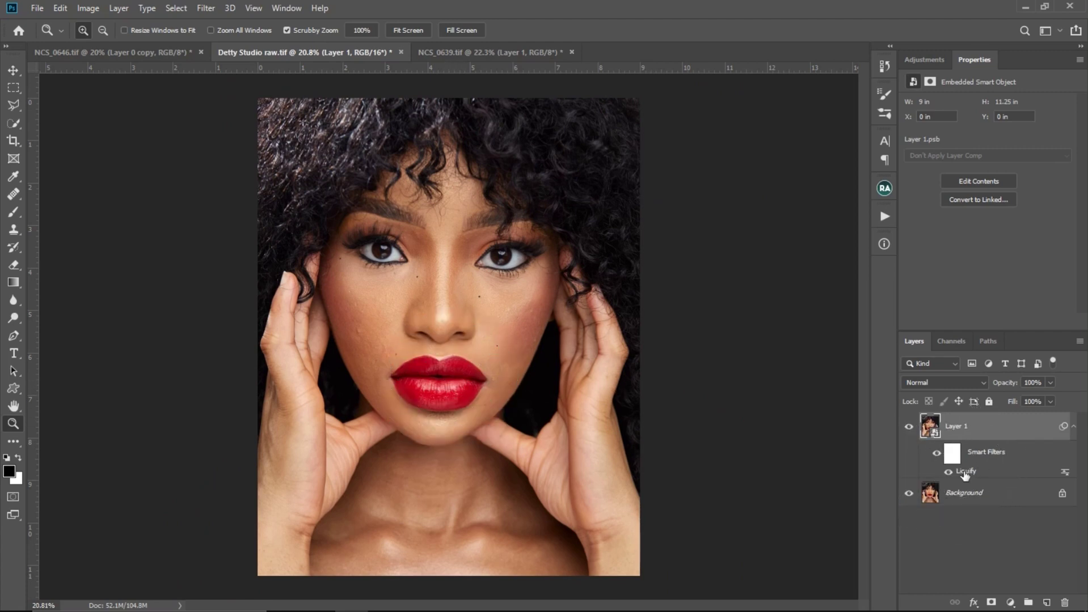
Step: Reopen the Liquify smart filter on Layer 1, set smile to -36, upper lip to -31 and lower lip to 35, and apply it
double_click(964, 473)
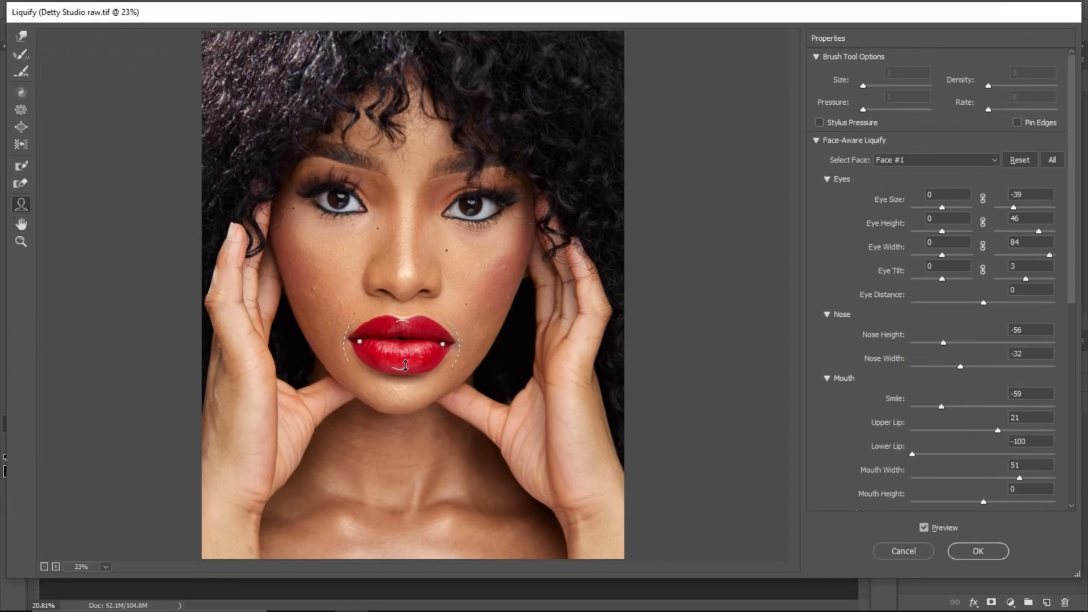
drag(405, 366, 404, 362)
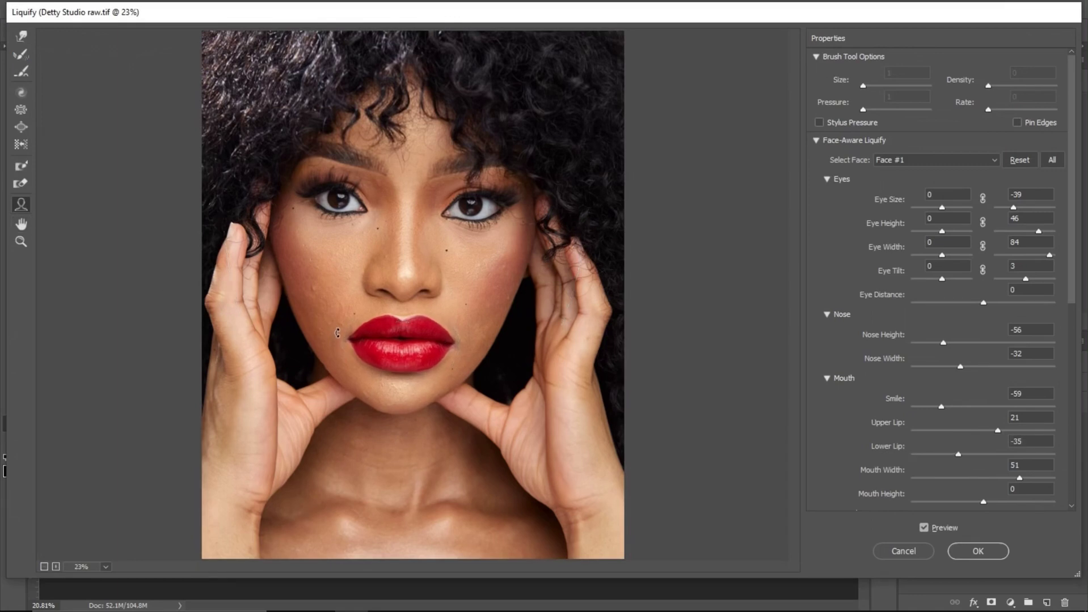
drag(460, 354, 448, 341)
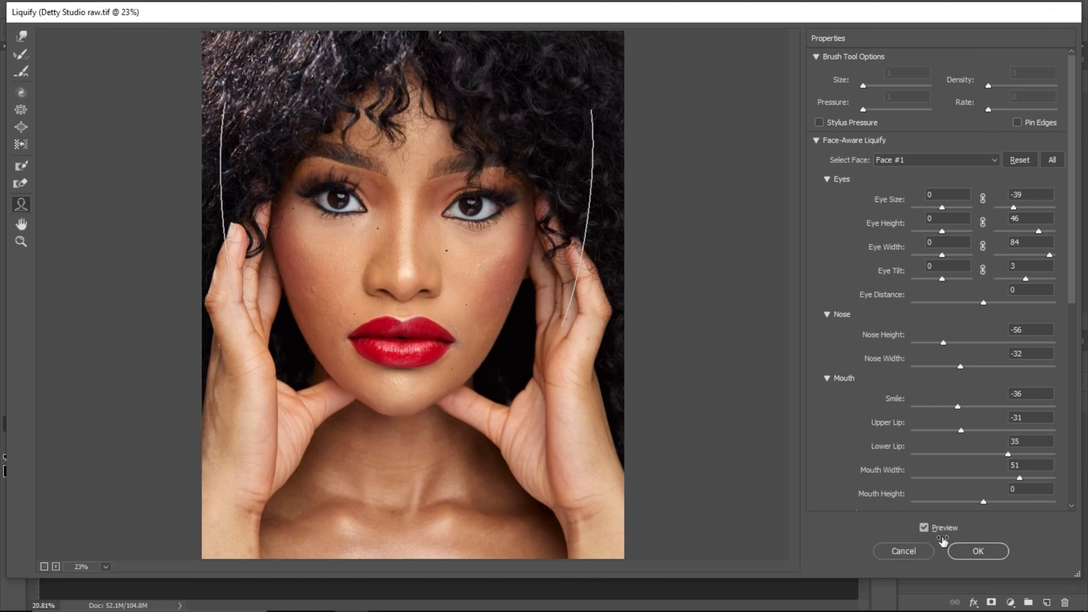
click(977, 553)
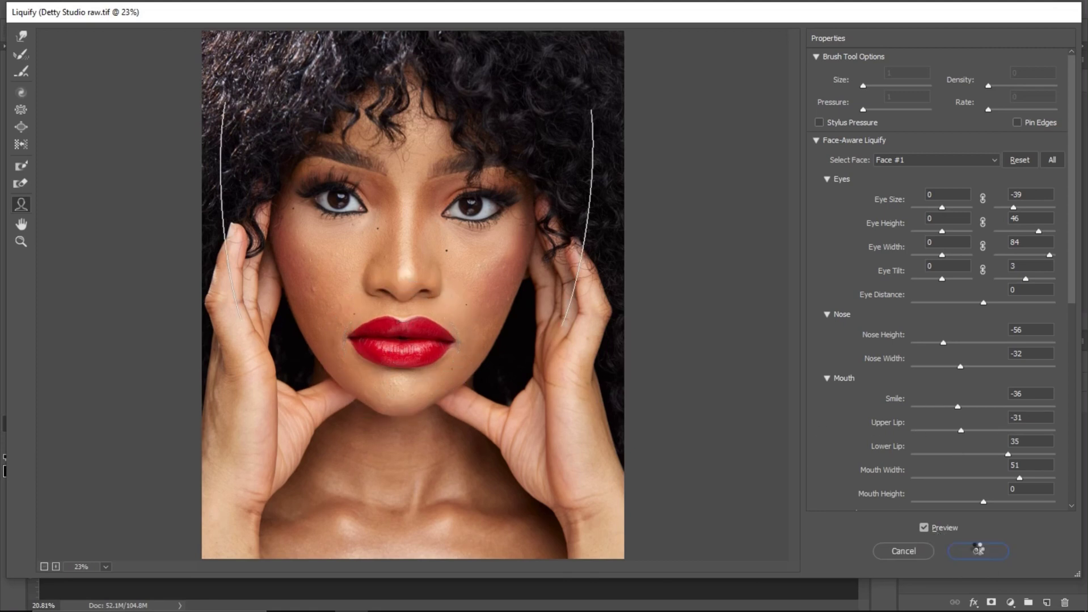